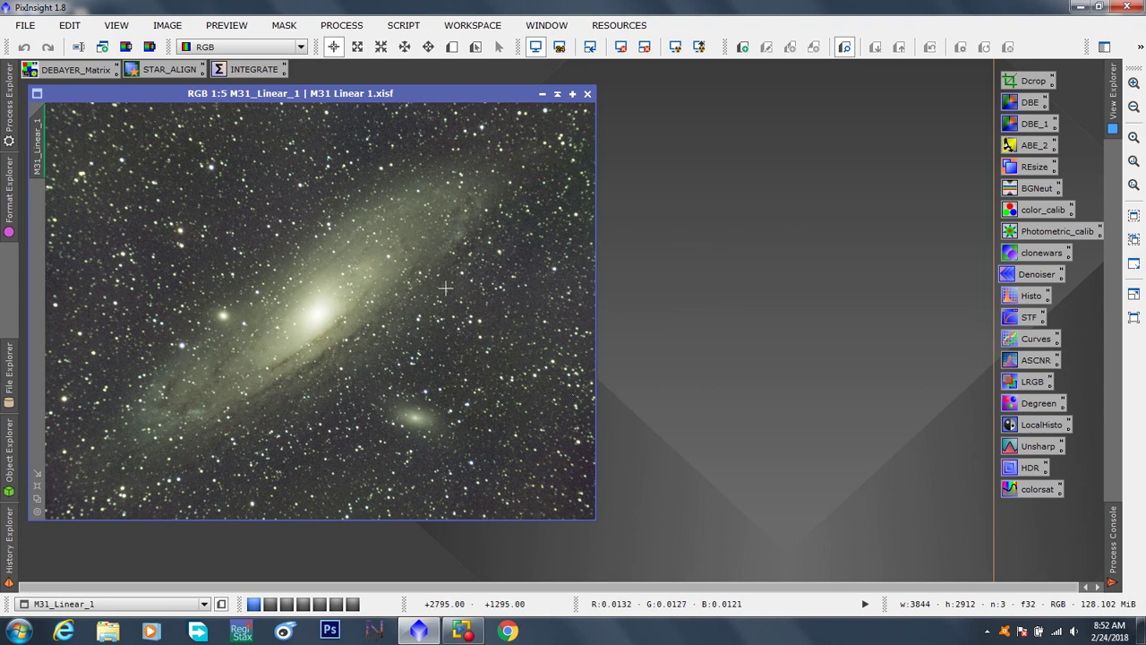
# Step: Reset the M31 image's display stretch and apply a fresh STF AutoStretch
pyautogui.moveTo(469, 99); pyautogui.dragTo(521, 96)
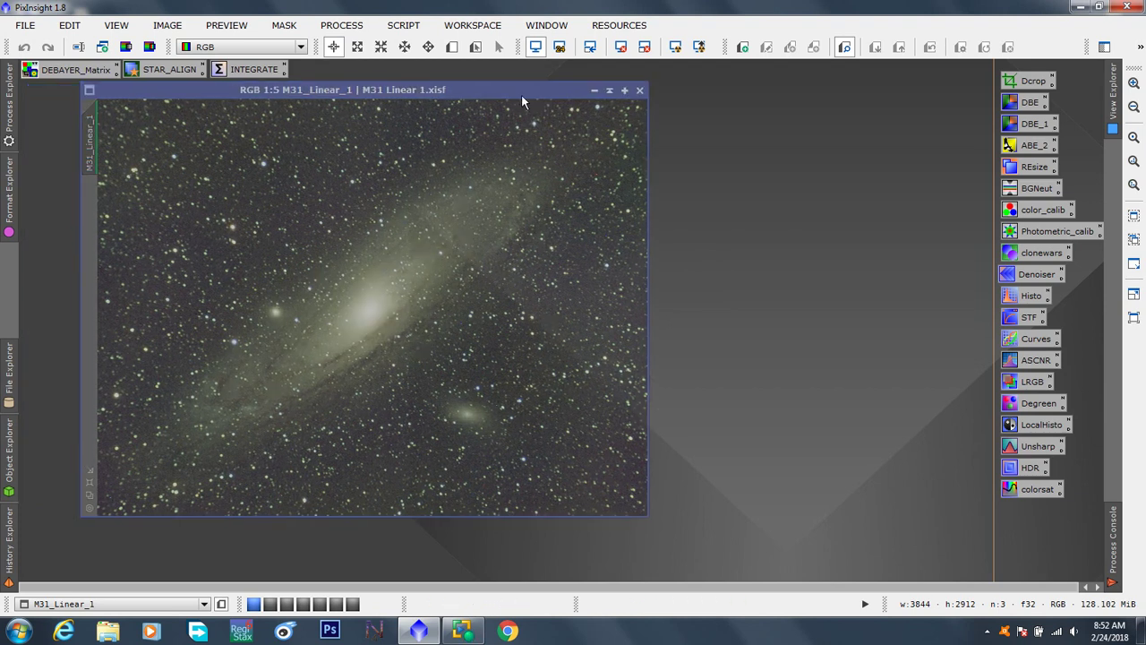
pyautogui.click(644, 46)
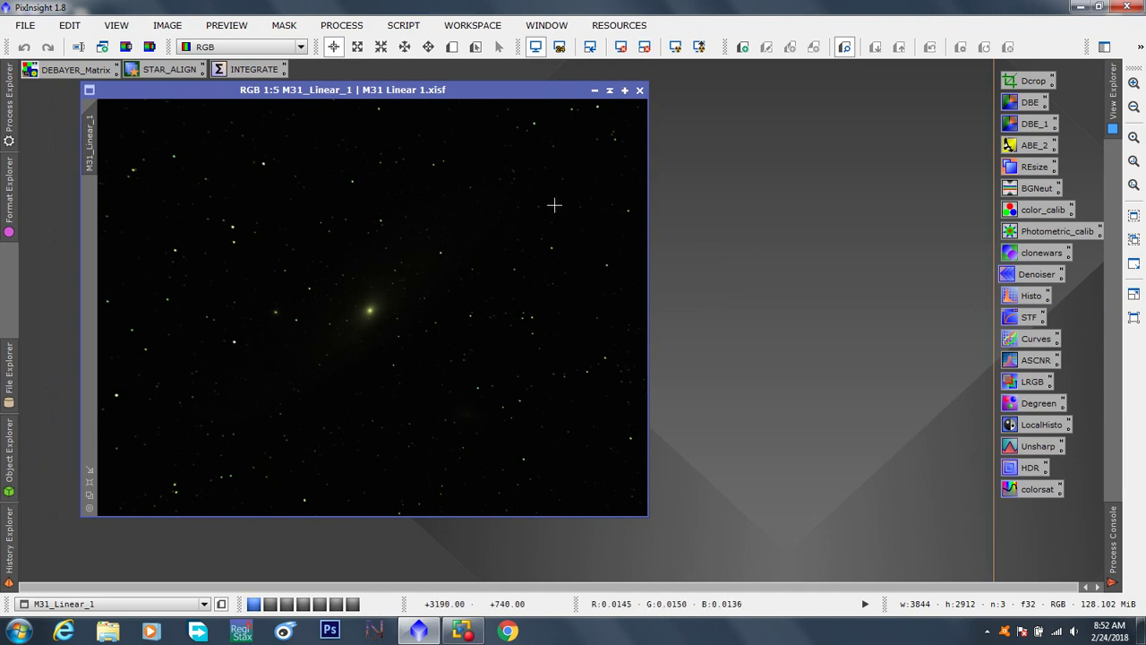
pyautogui.click(676, 49)
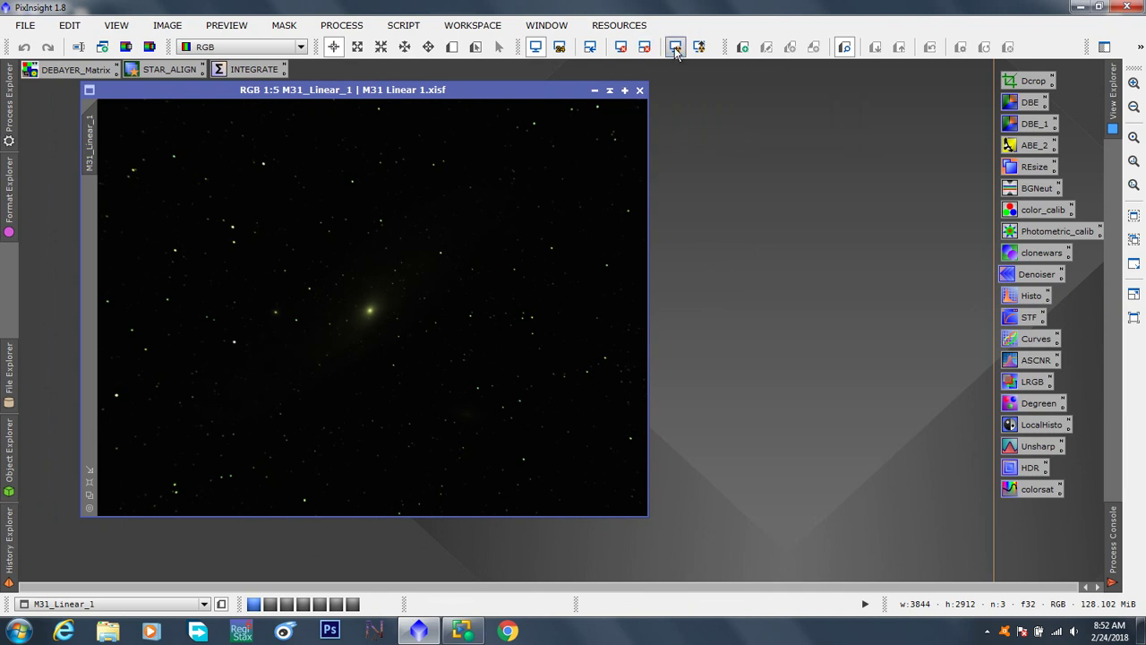
# Step: Zoom in to inspect the background noise, then zoom back out to 1:5
pyautogui.scroll(3, 439, 242)
pyautogui.scroll(5, 400, 178)
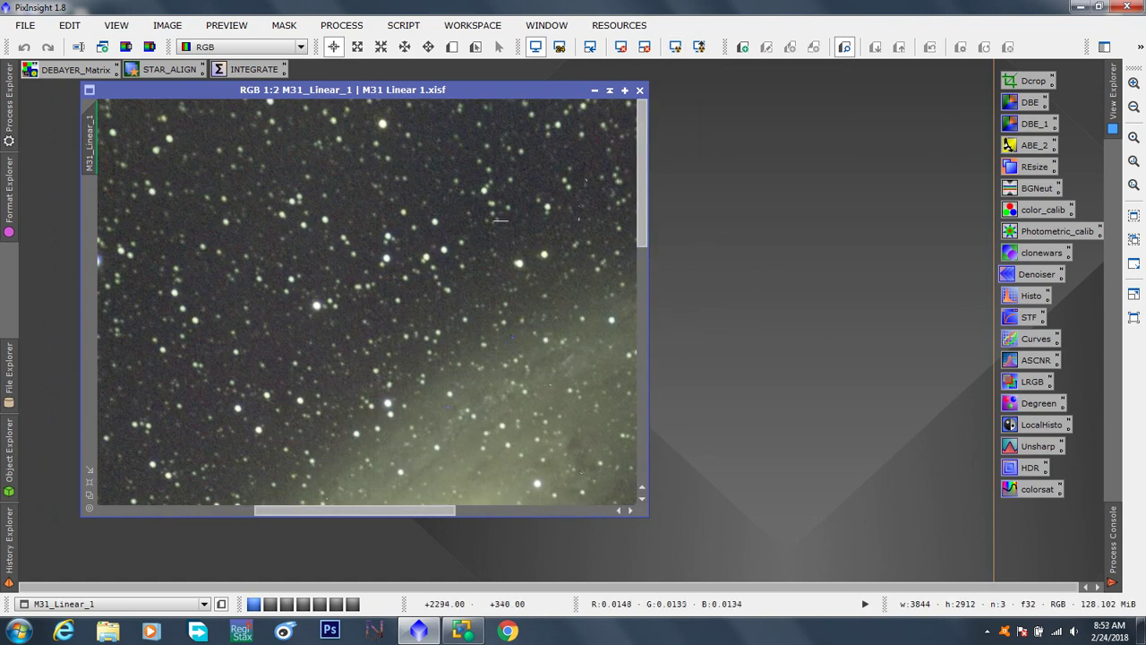
pyautogui.scroll(-3, 400, 178)
pyautogui.scroll(8, 510, 241)
pyautogui.moveTo(644, 288); pyautogui.dragTo(632, 172)
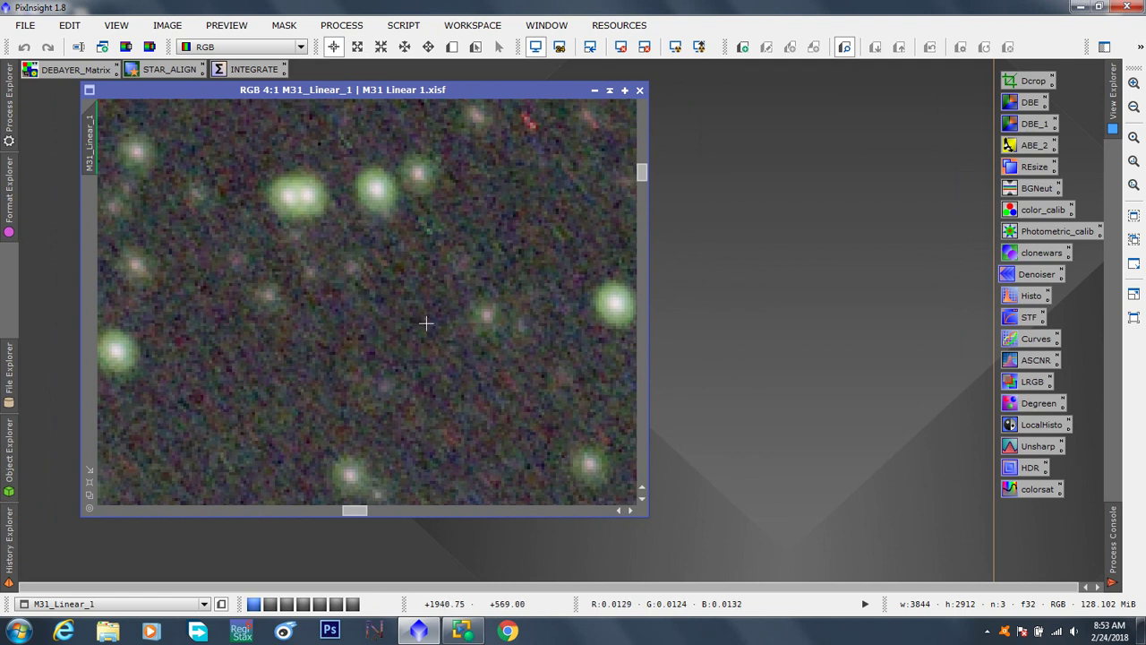
pyautogui.scroll(-8, 426, 323)
pyautogui.scroll(-1, 429, 325)
pyautogui.scroll(2, 428, 324)
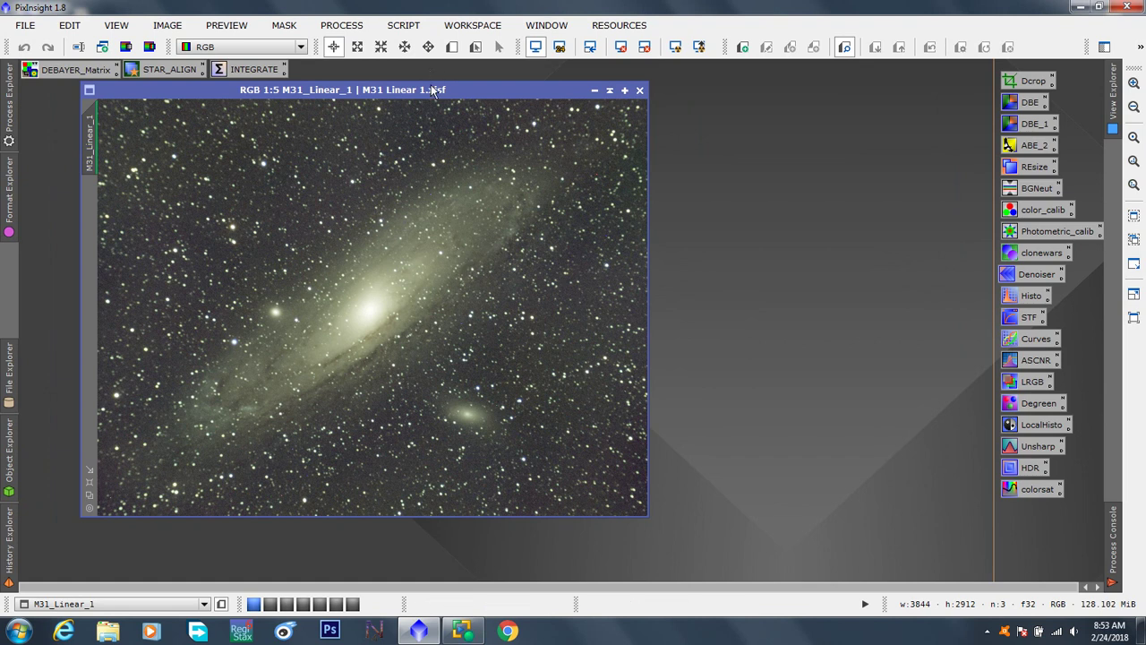
# Step: Shift the M31 image window left and try the Extract CIE L* toolbar icon
pyautogui.moveTo(432, 92); pyautogui.dragTo(377, 93)
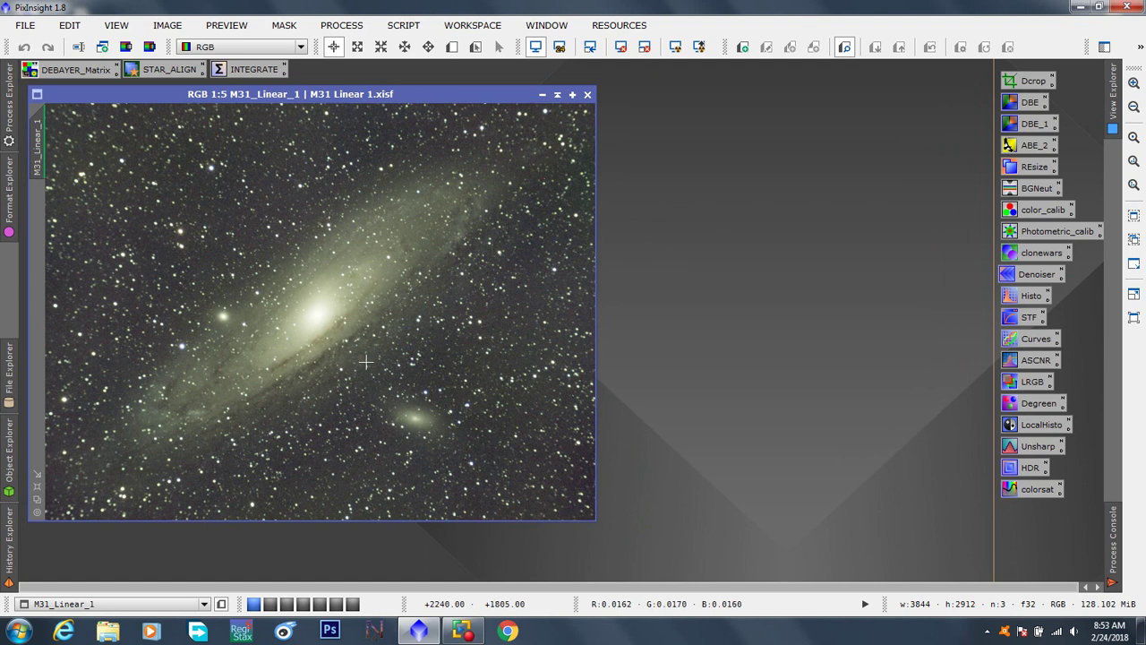
pyautogui.click(127, 46)
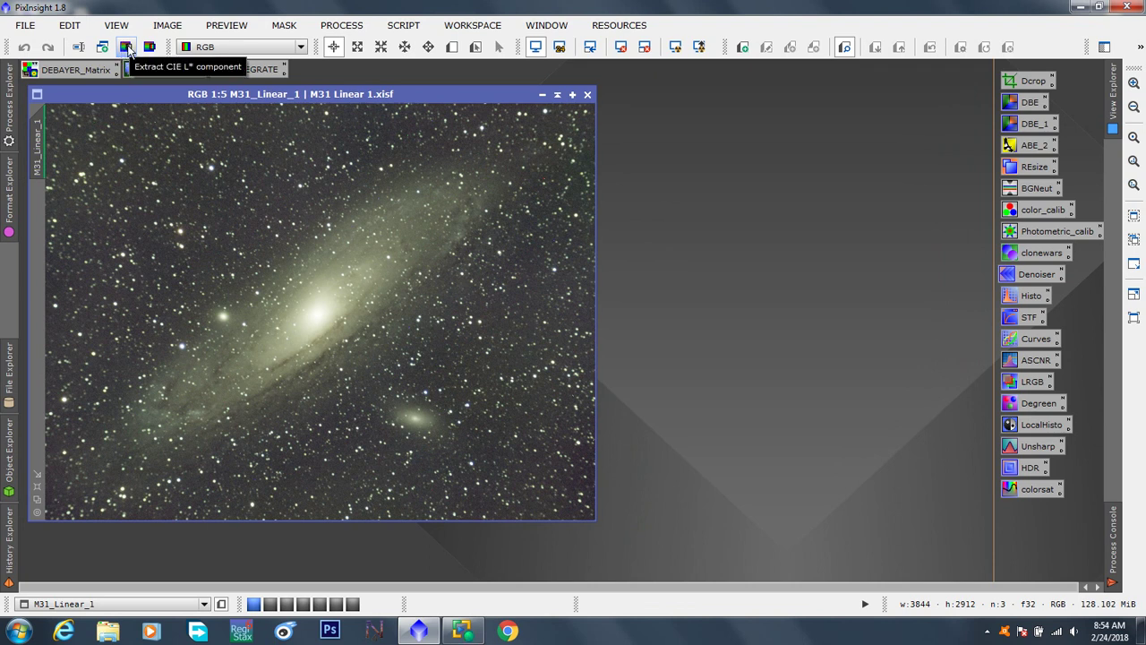
# Step: Extract the CIE L* lightness into a new grayscale image via Image > Extract
pyautogui.click(166, 25)
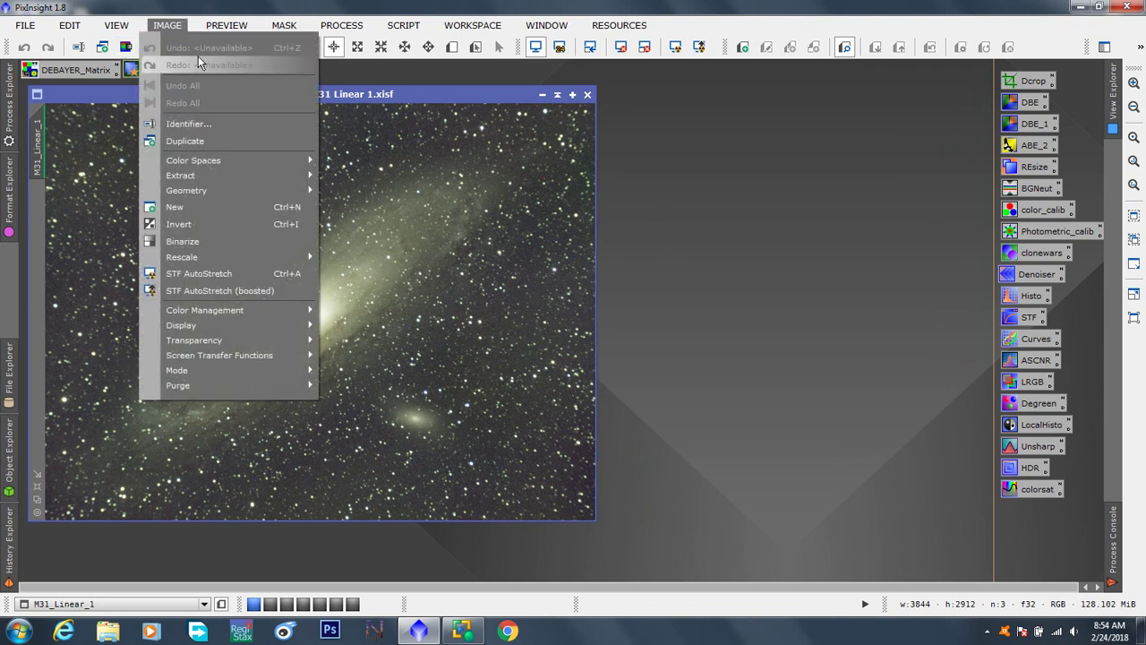
pyautogui.moveTo(249, 180)
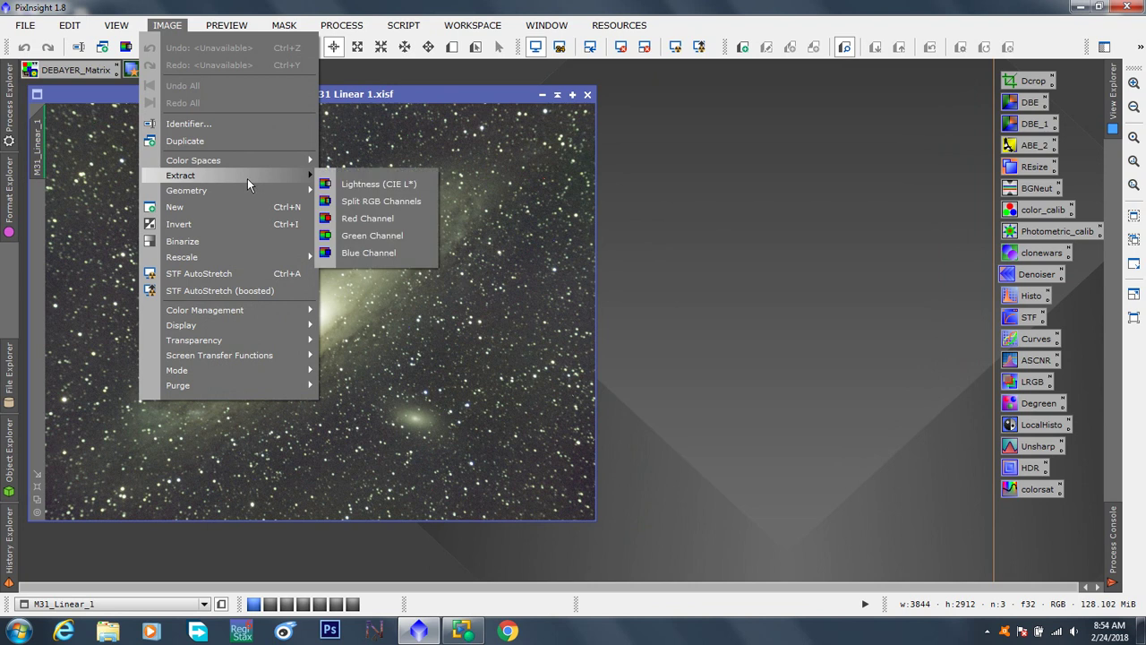
pyautogui.click(351, 187)
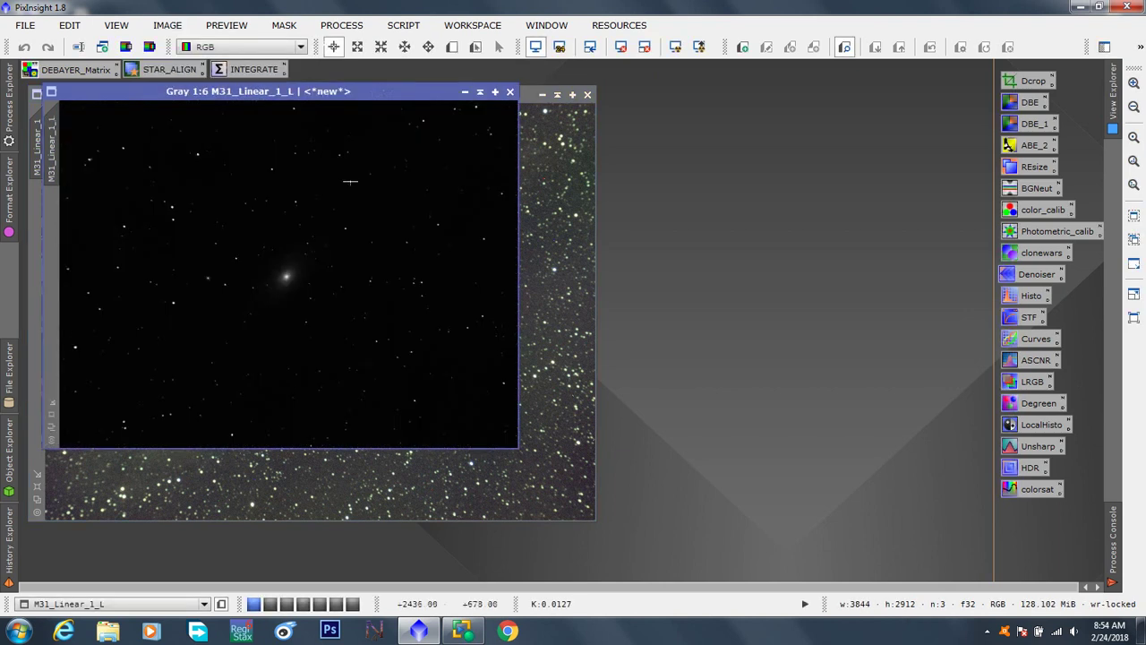
pyautogui.moveTo(341, 91); pyautogui.dragTo(484, 136)
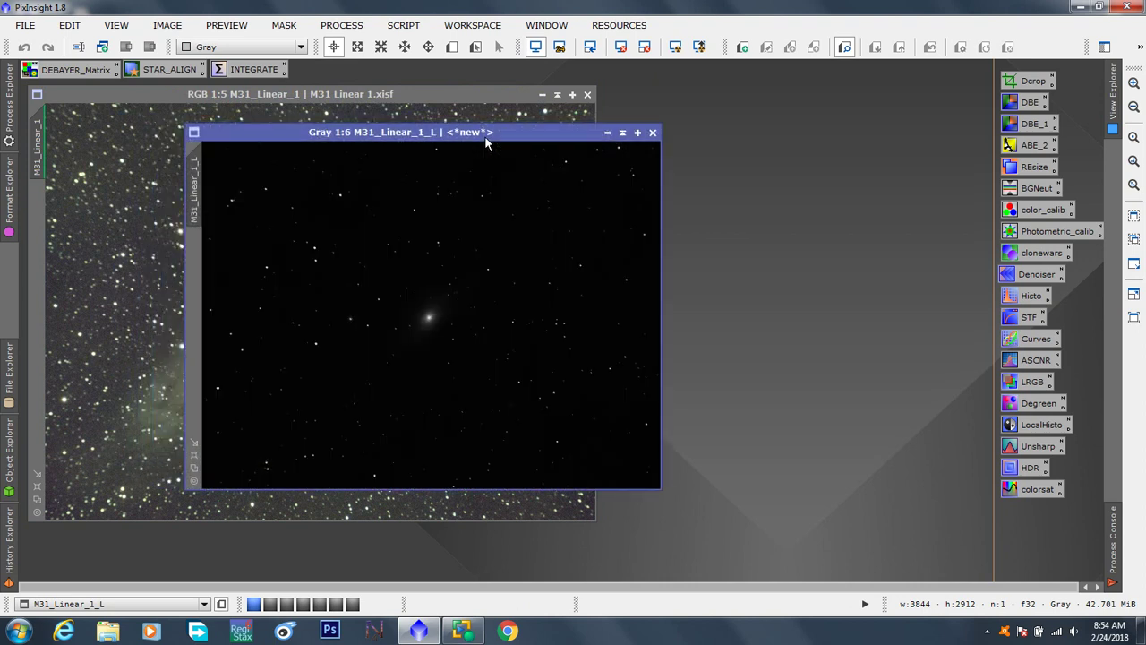
# Step: Auto-stretch the M31_Linear_1_L view, then reset it to its linear display
pyautogui.click(677, 47)
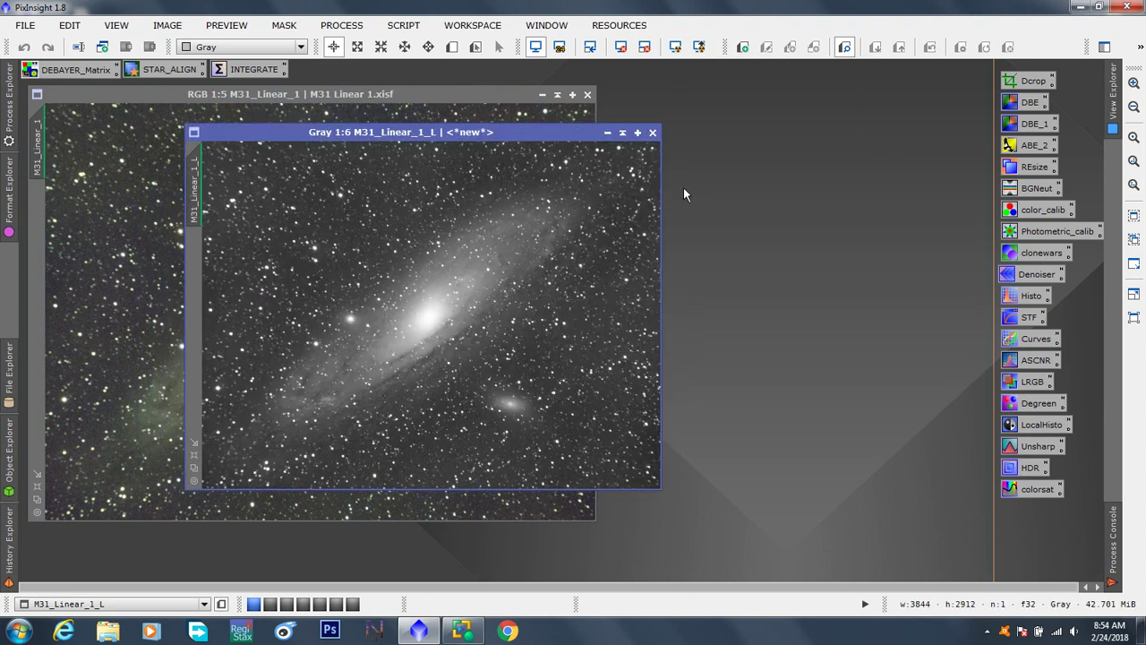
pyautogui.moveTo(486, 134); pyautogui.dragTo(390, 121)
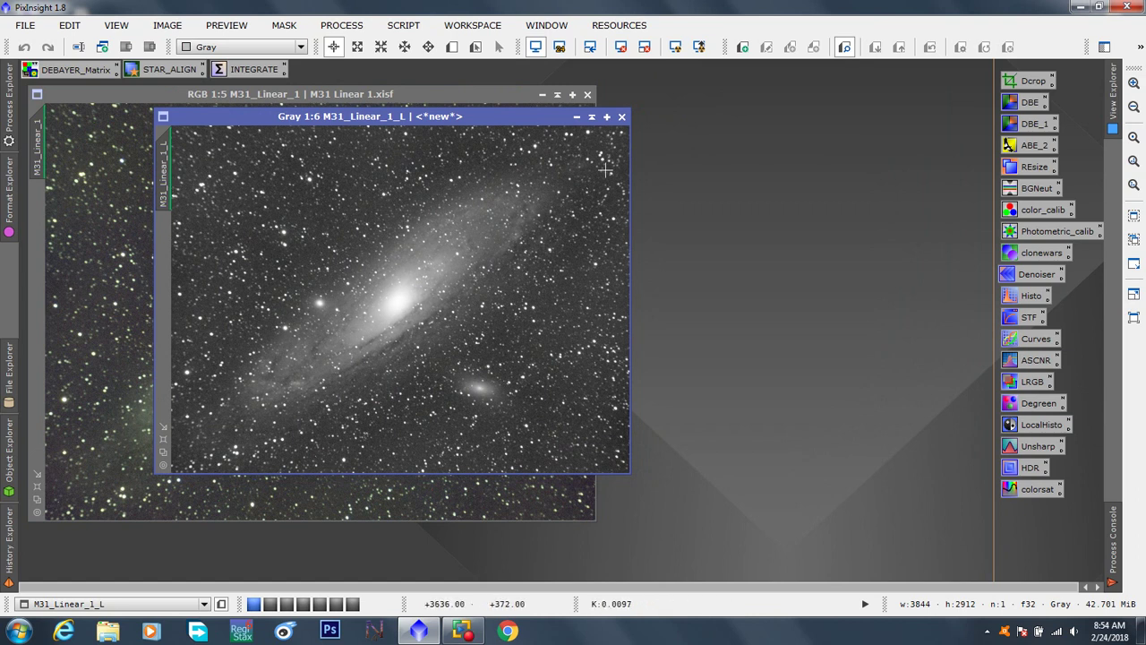
pyautogui.click(645, 47)
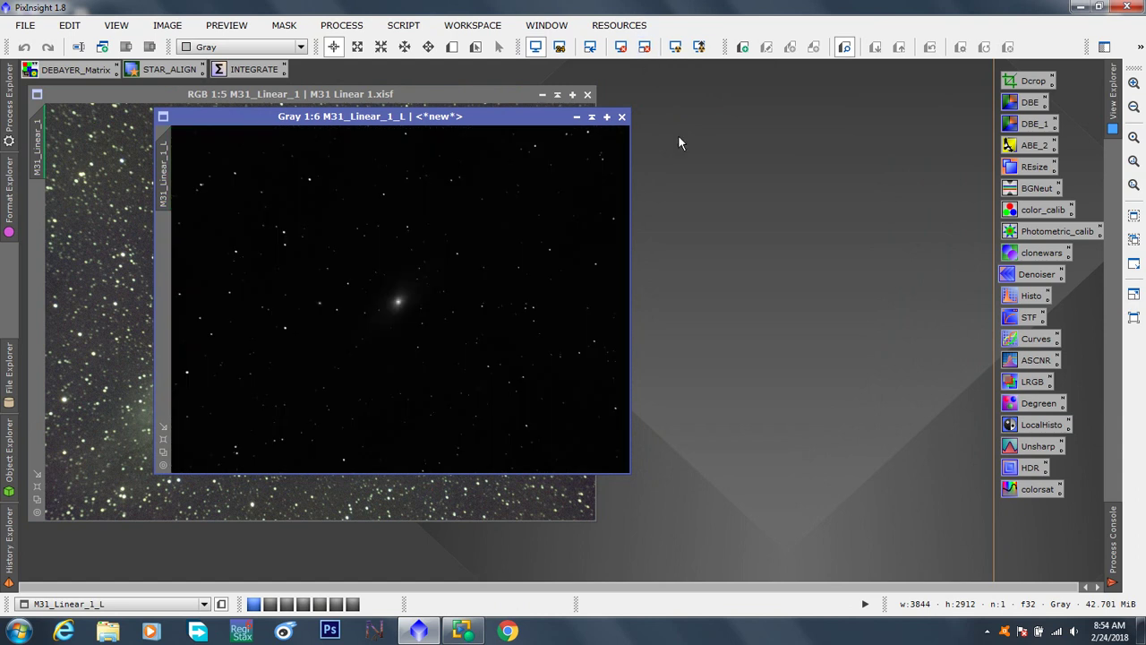
# Step: Open ScreenTransferFunction and HistogramTransformation beside the image, with the lightness image active
pyautogui.doubleClick(1023, 318)
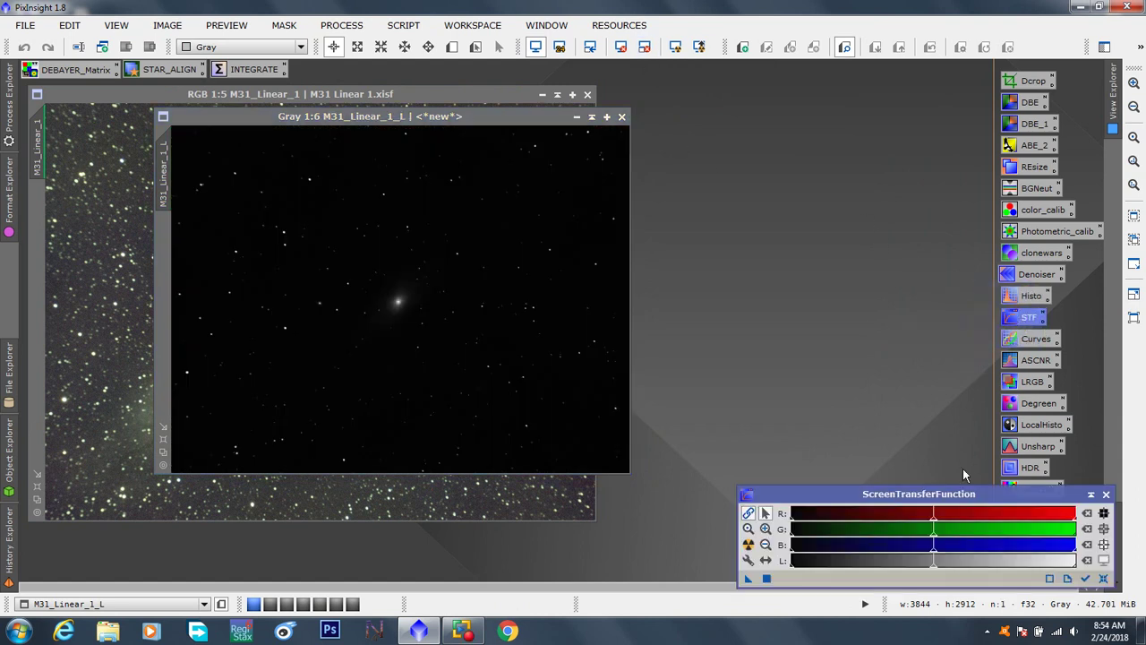
pyautogui.moveTo(953, 494); pyautogui.dragTo(467, 482)
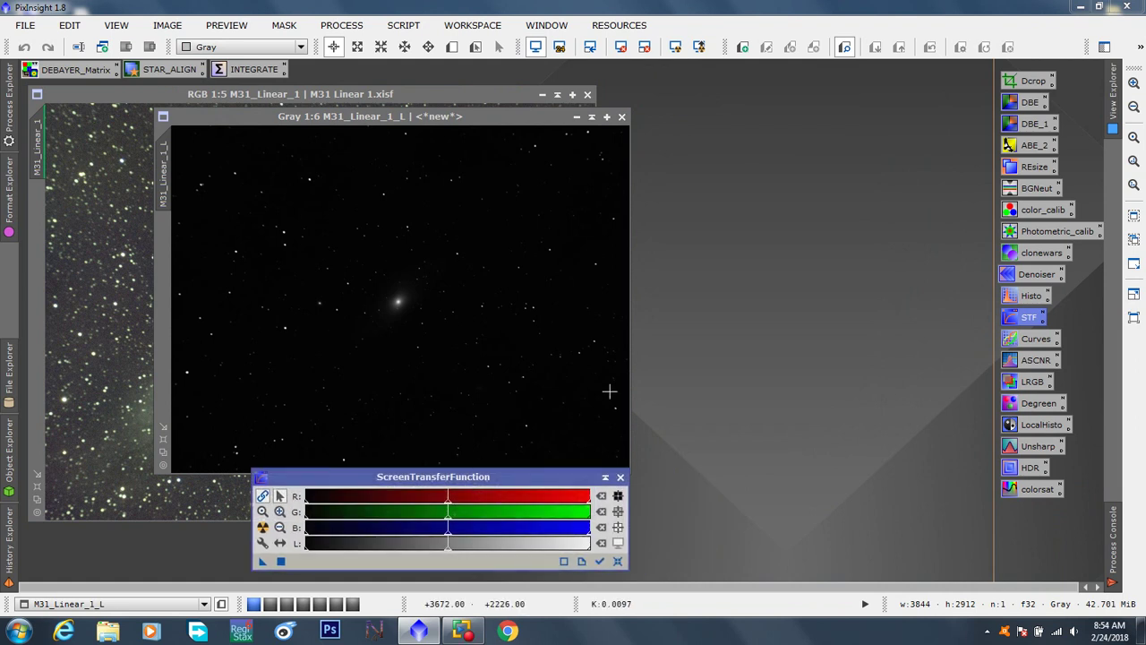
pyautogui.doubleClick(1028, 298)
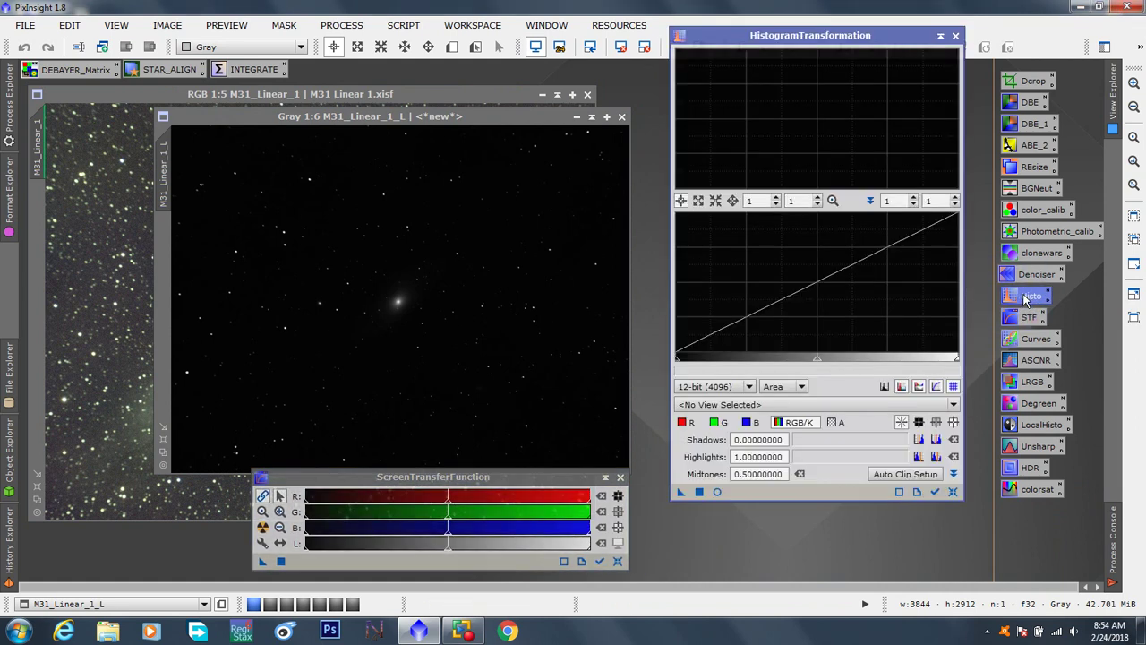
pyautogui.moveTo(872, 43); pyautogui.dragTo(928, 34)
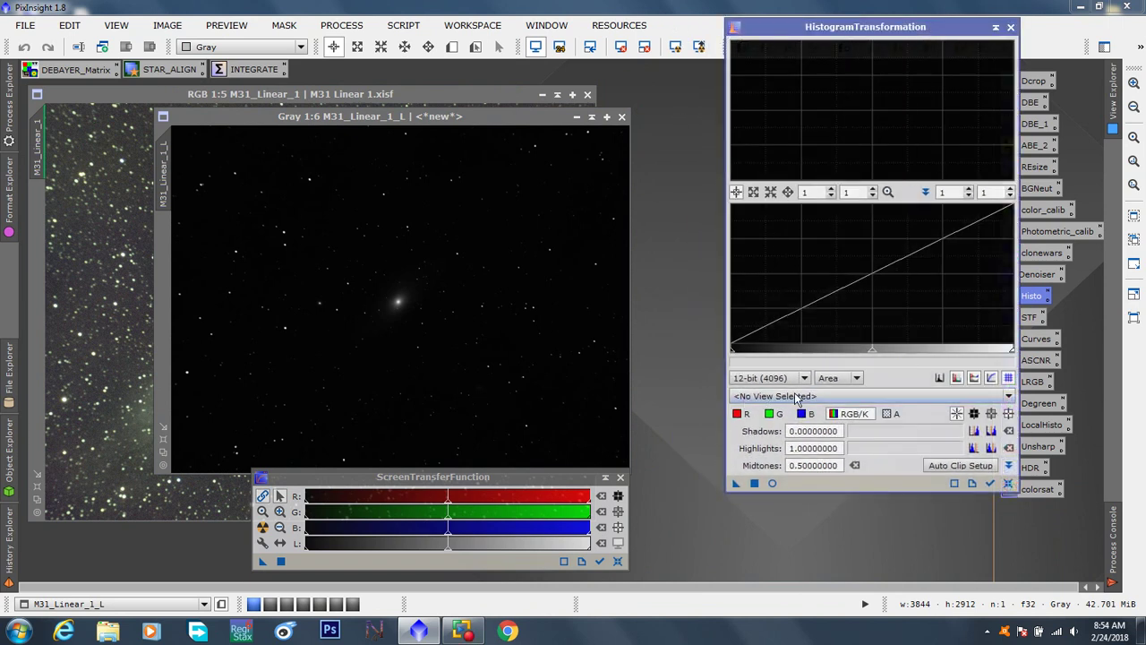
pyautogui.click(167, 301)
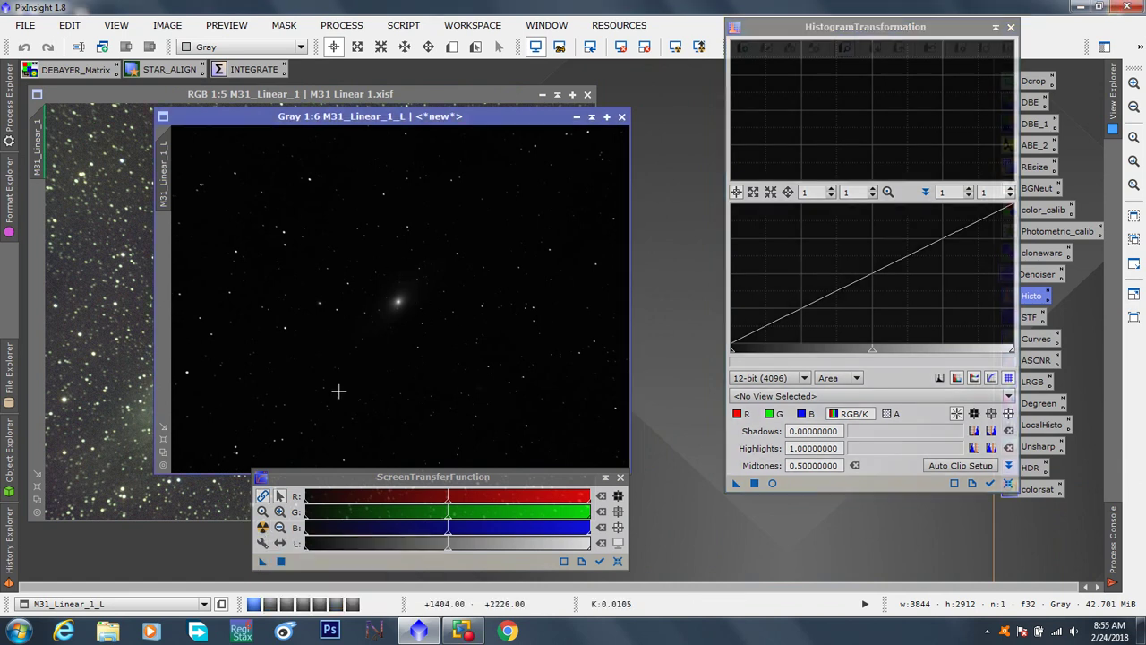
# Step: Auto-stretch the lightness image and apply those values permanently through HistogramTransformation
pyautogui.click(263, 528)
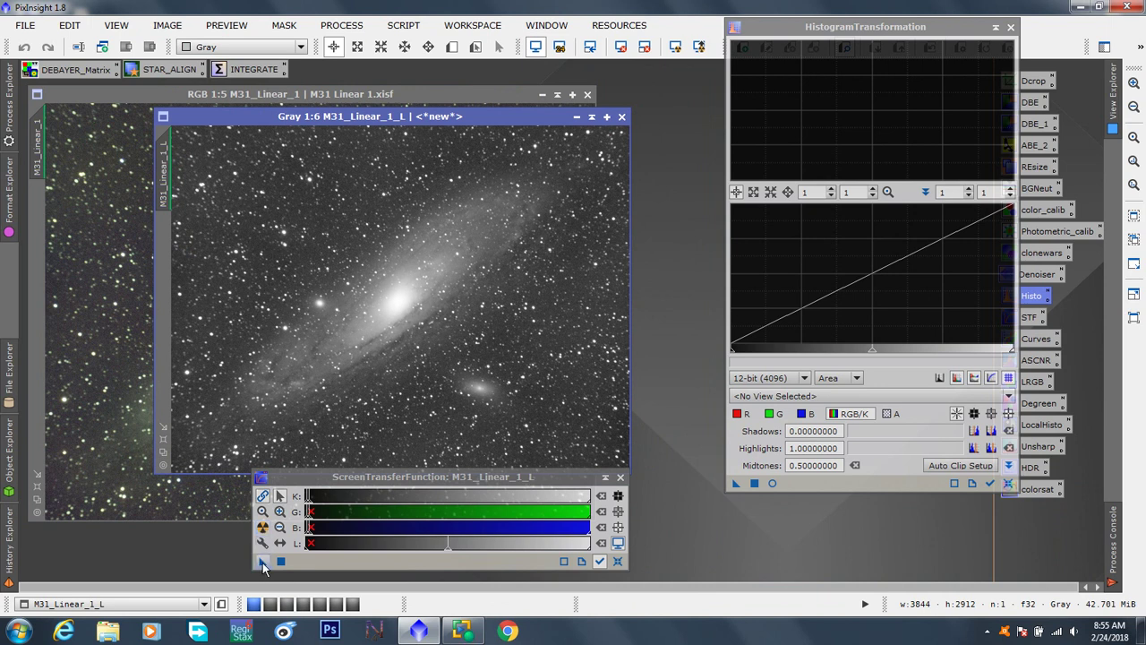
pyautogui.moveTo(262, 563); pyautogui.dragTo(831, 485)
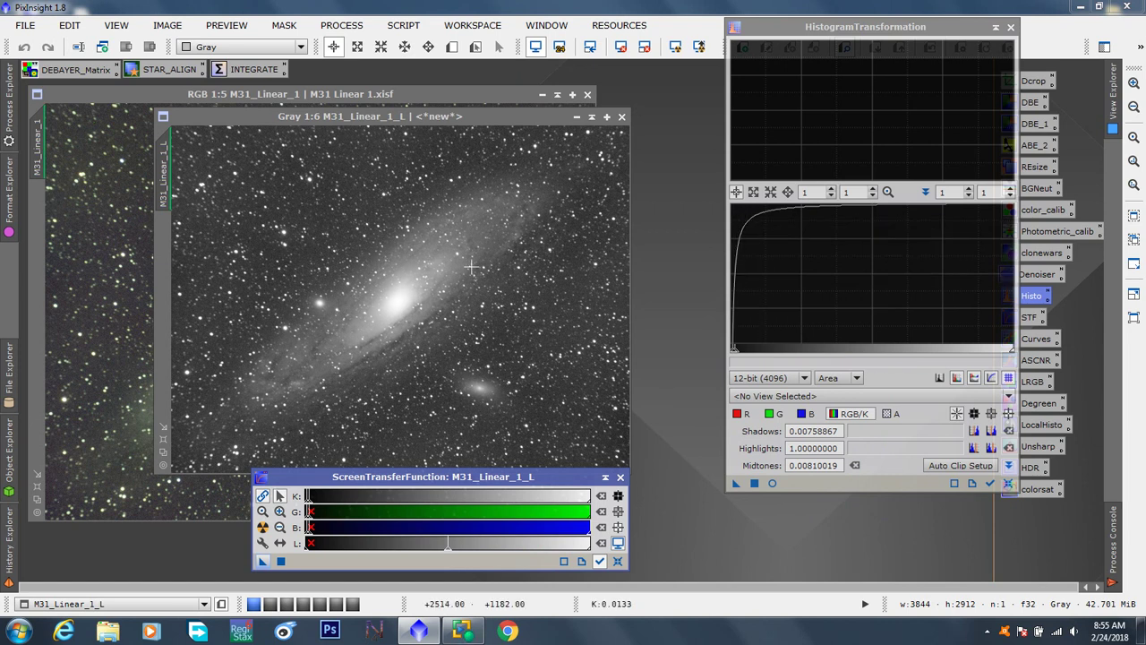
pyautogui.moveTo(736, 484); pyautogui.dragTo(423, 294)
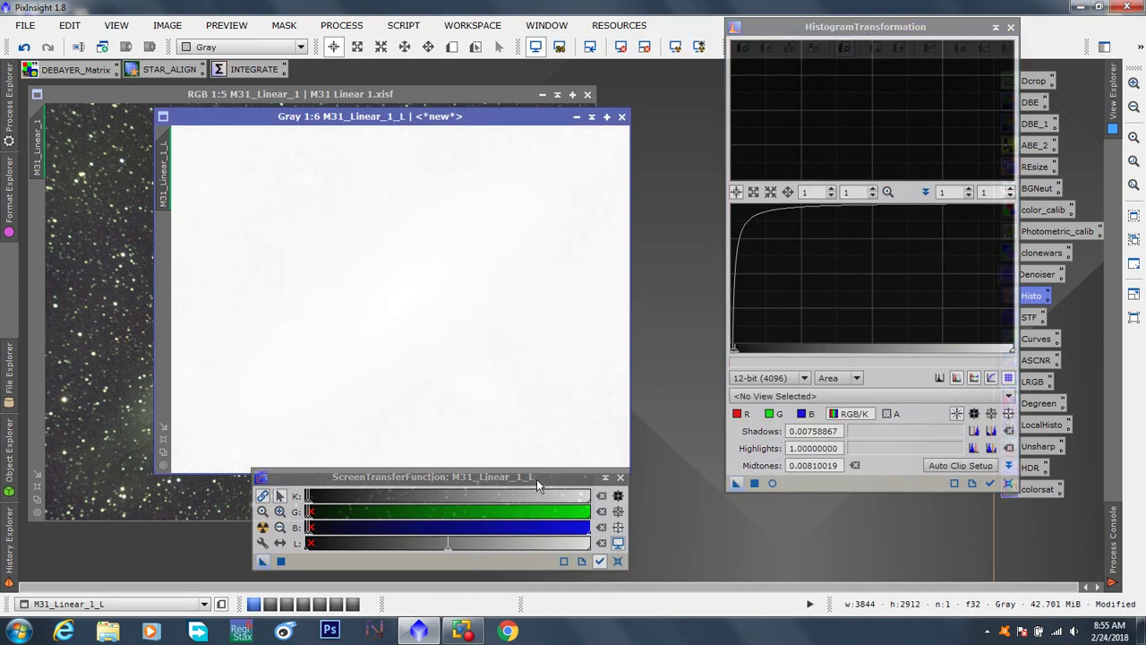
# Step: Reset the screen stretch so the permanently stretched lightness image displays
pyautogui.moveTo(536, 478); pyautogui.dragTo(587, 227)
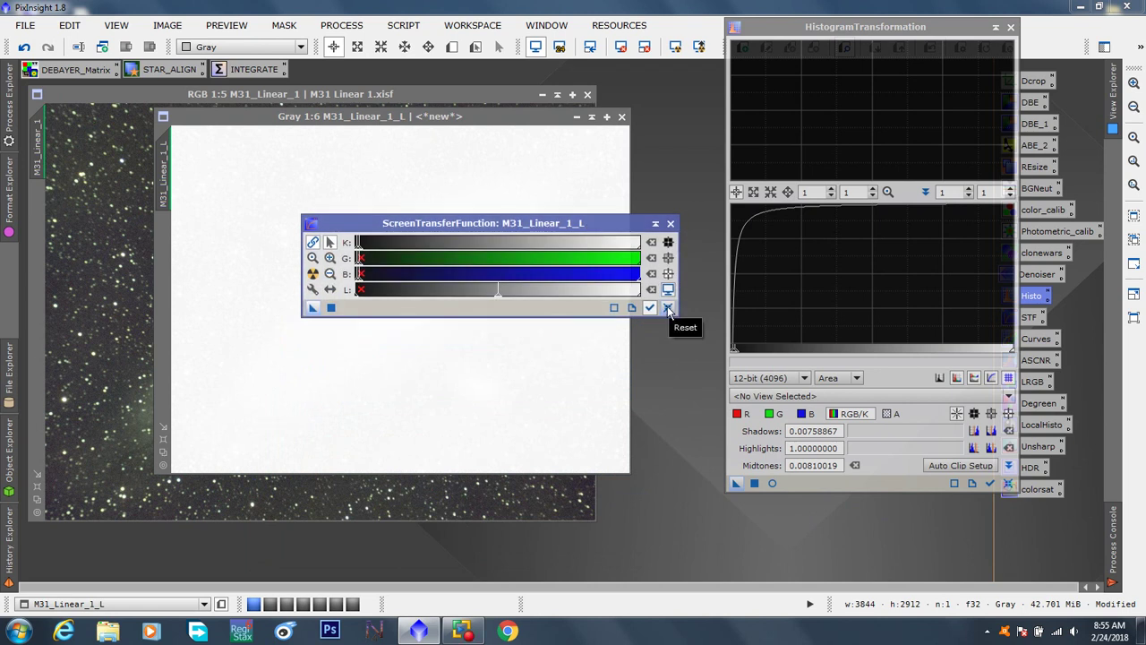
pyautogui.click(669, 308)
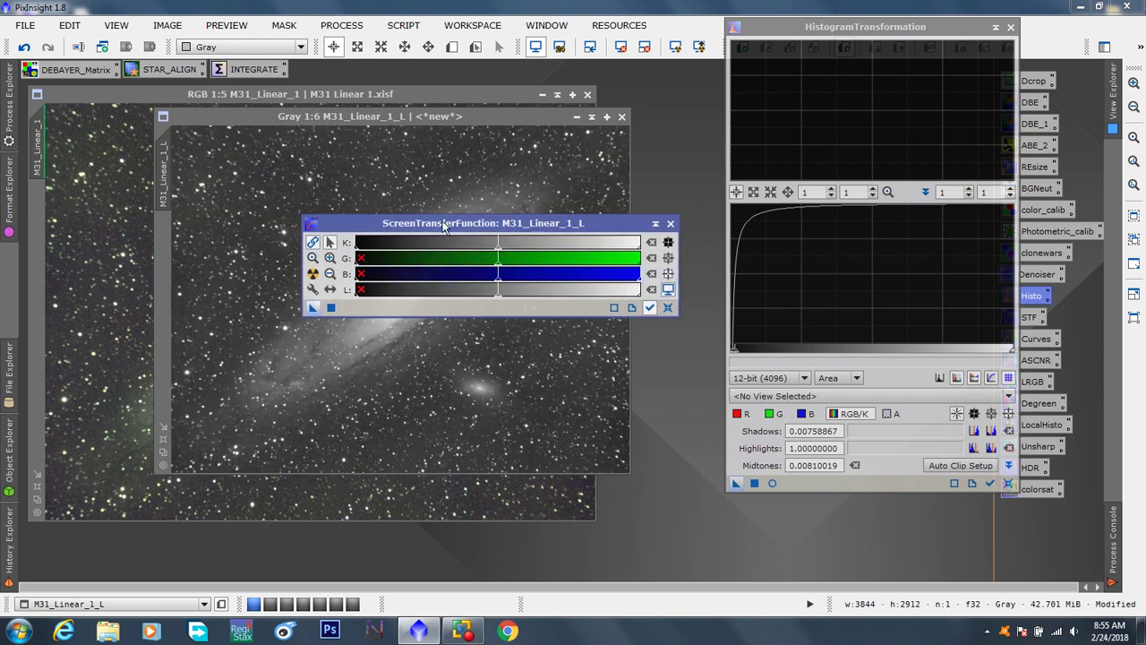
pyautogui.moveTo(444, 225); pyautogui.dragTo(816, 486)
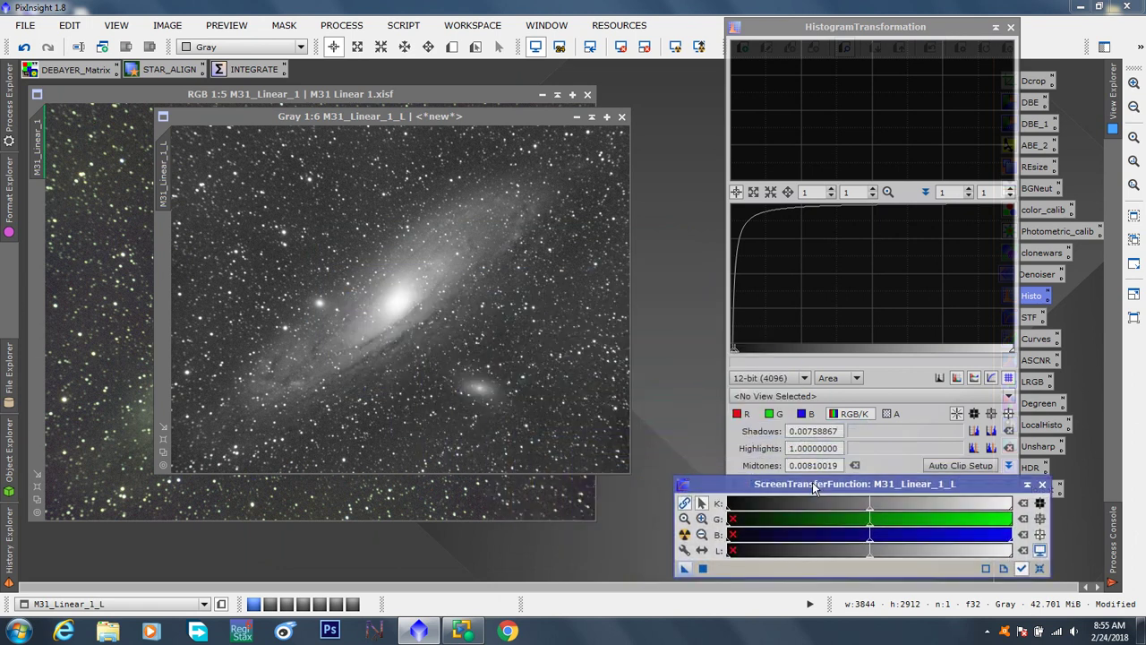
# Step: Close HistogramTransformation and set M31_Linear_1_L as the mask of the color image
pyautogui.click(1012, 29)
pyautogui.moveTo(413, 118); pyautogui.dragTo(483, 123)
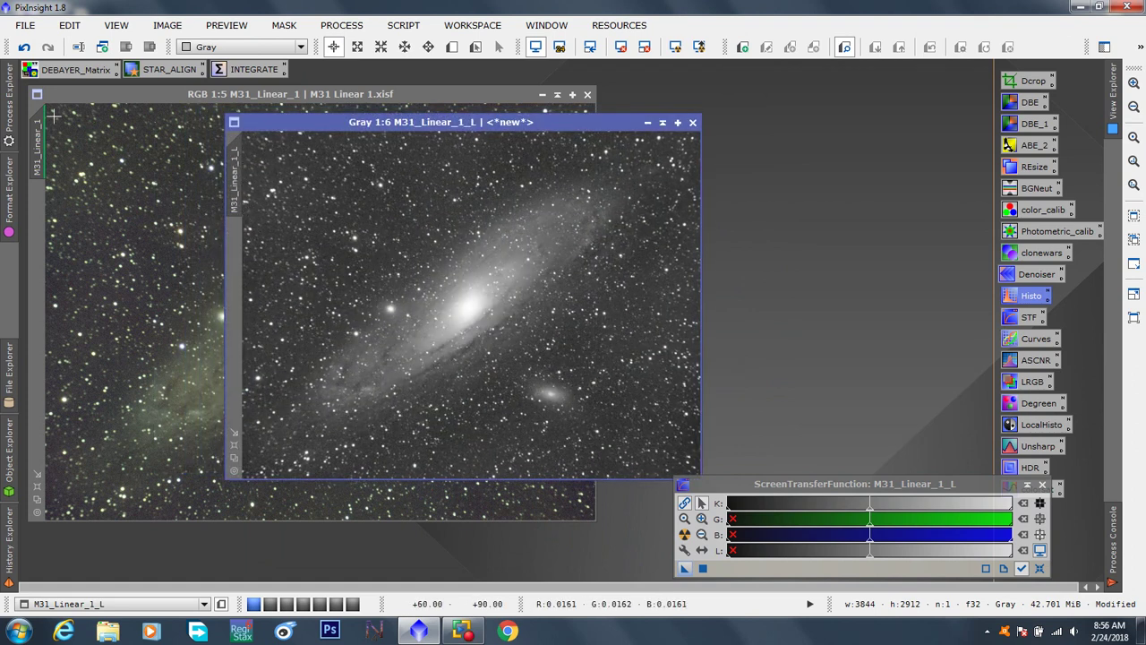
pyautogui.moveTo(49, 144)
pyautogui.moveTo(236, 190); pyautogui.dragTo(34, 248)
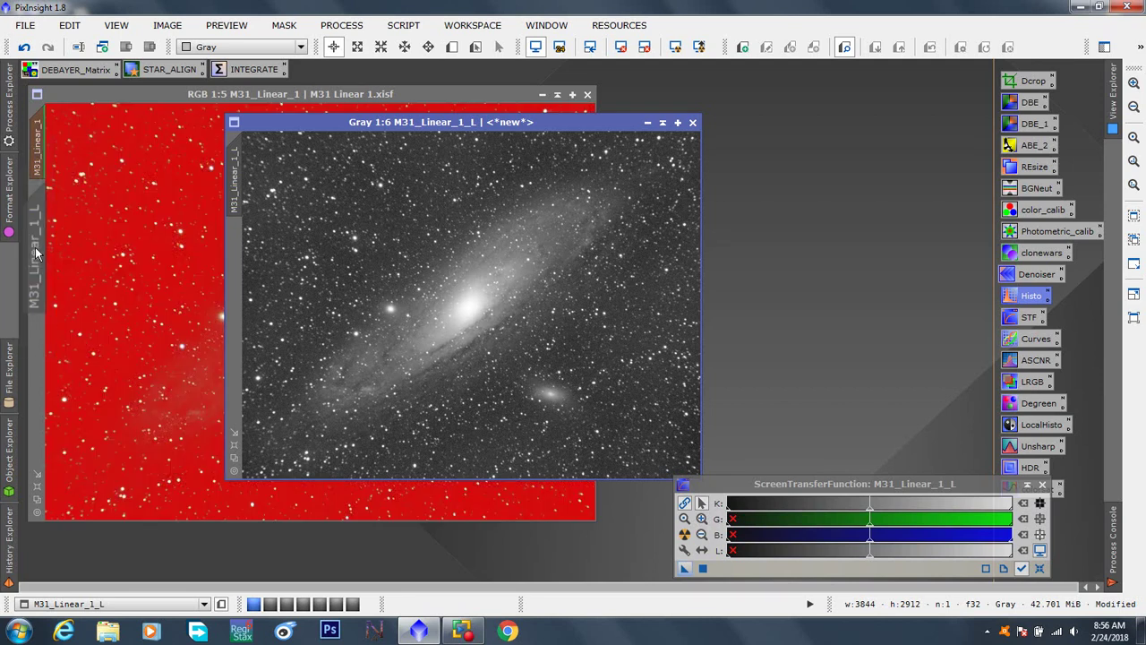
# Step: Minimize the lightness image to the bottom-left and close the ScreenTransferFunction panel
pyautogui.click(663, 124)
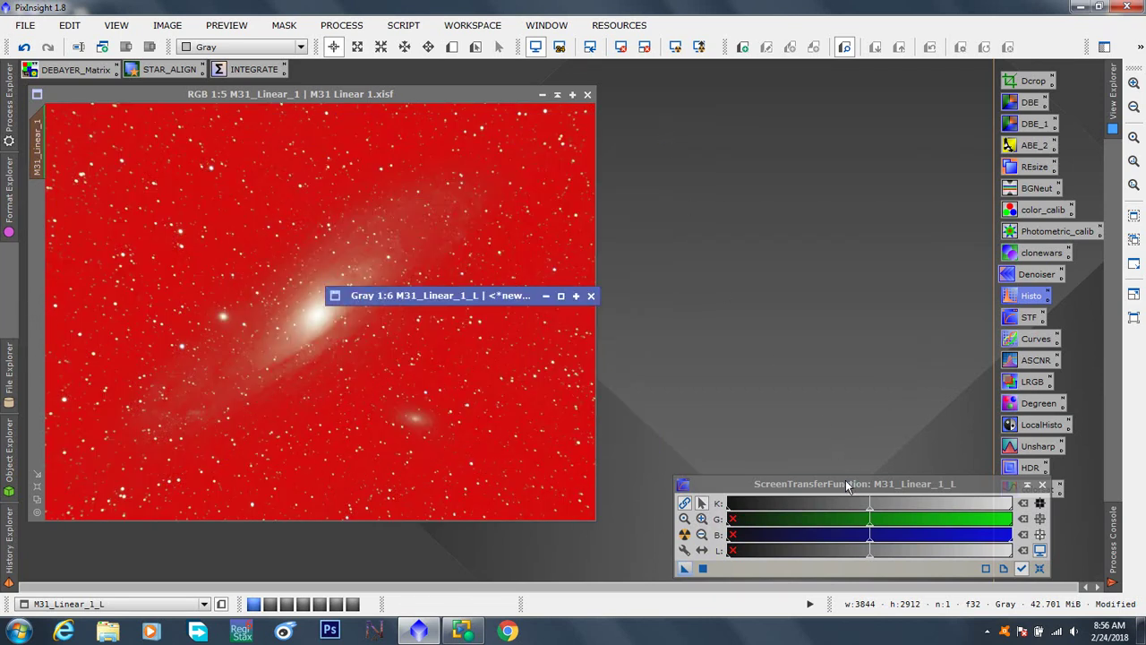
pyautogui.moveTo(845, 484); pyautogui.dragTo(781, 349)
pyautogui.click(976, 348)
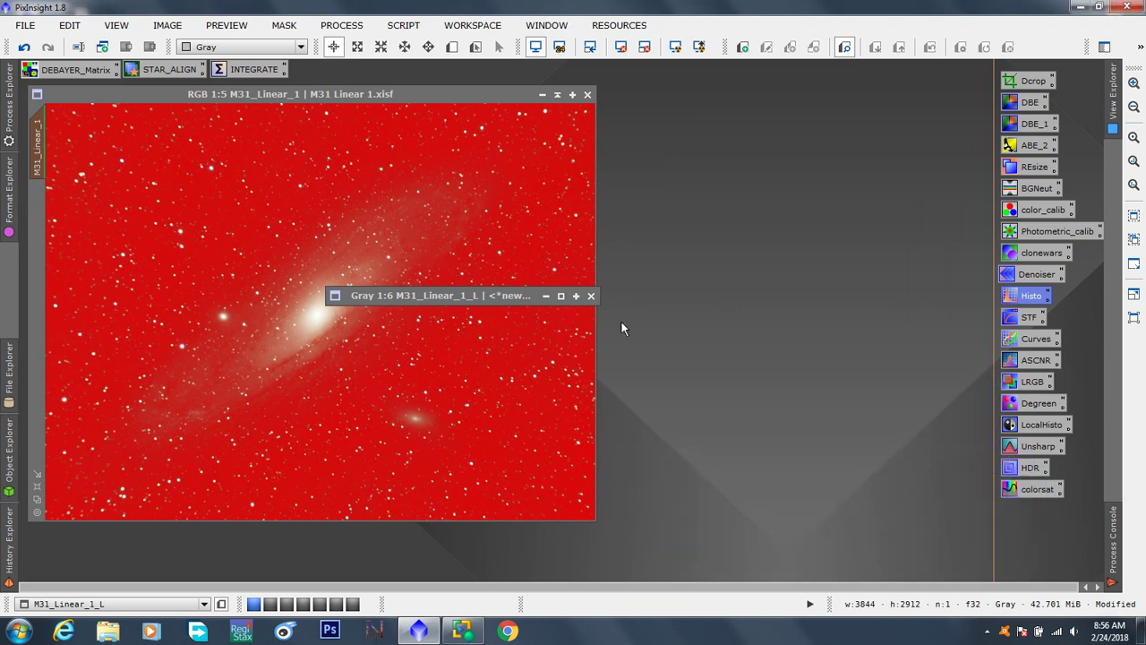
pyautogui.moveTo(517, 297); pyautogui.dragTo(218, 559)
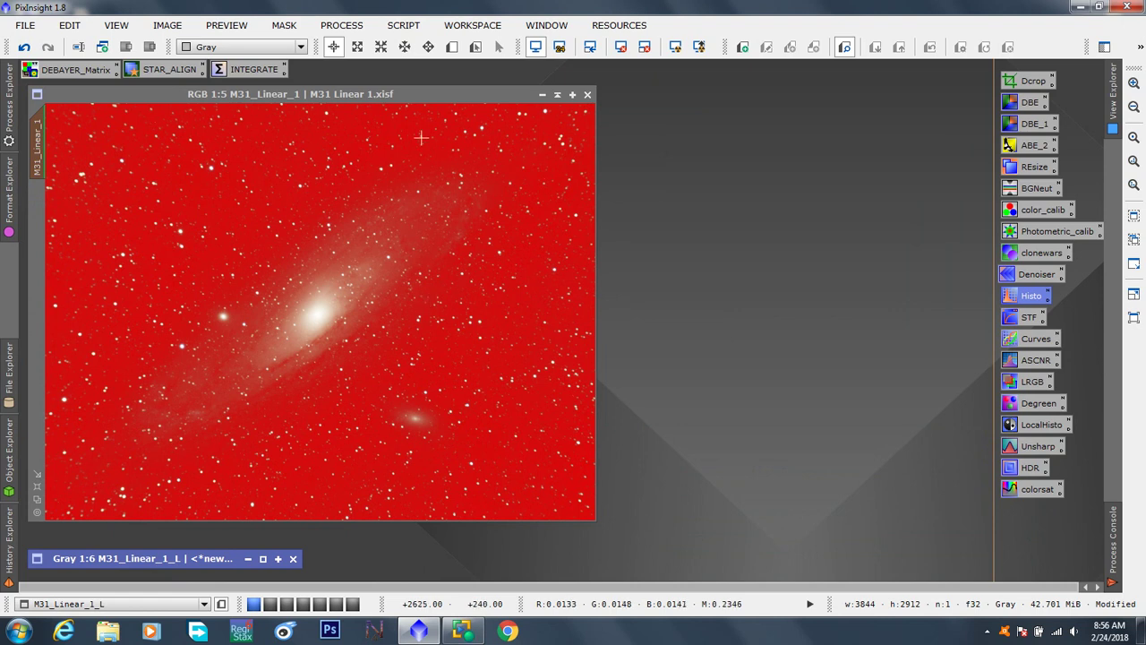
# Step: Activate the masked color image and review the MASK menu without changing anything
pyautogui.click(420, 95)
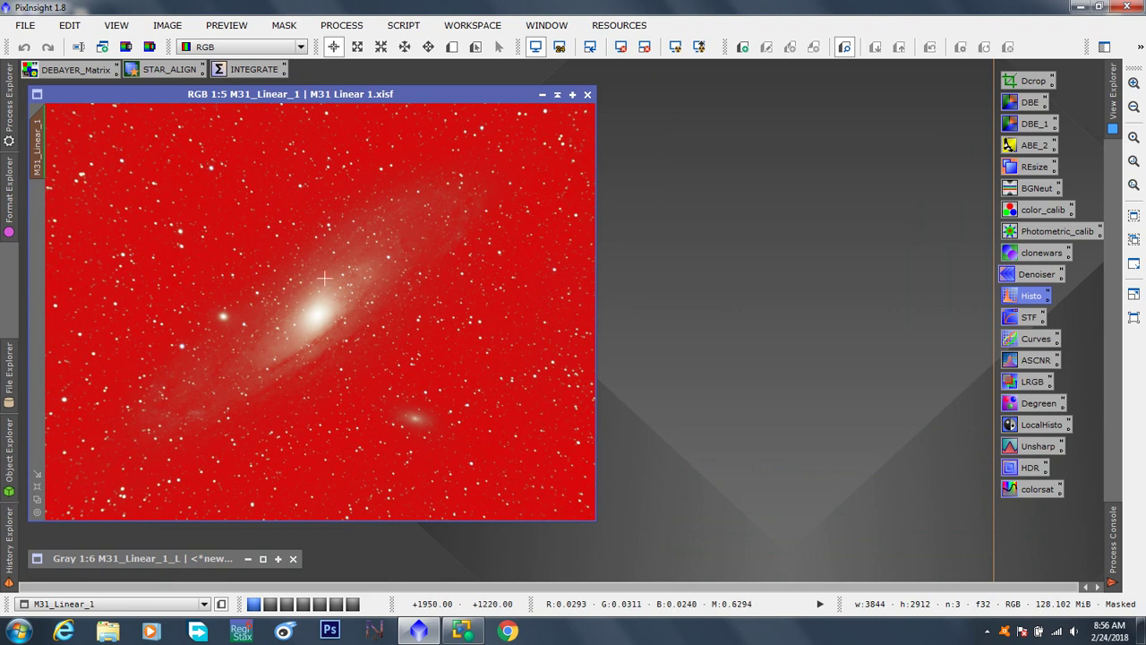
pyautogui.click(285, 25)
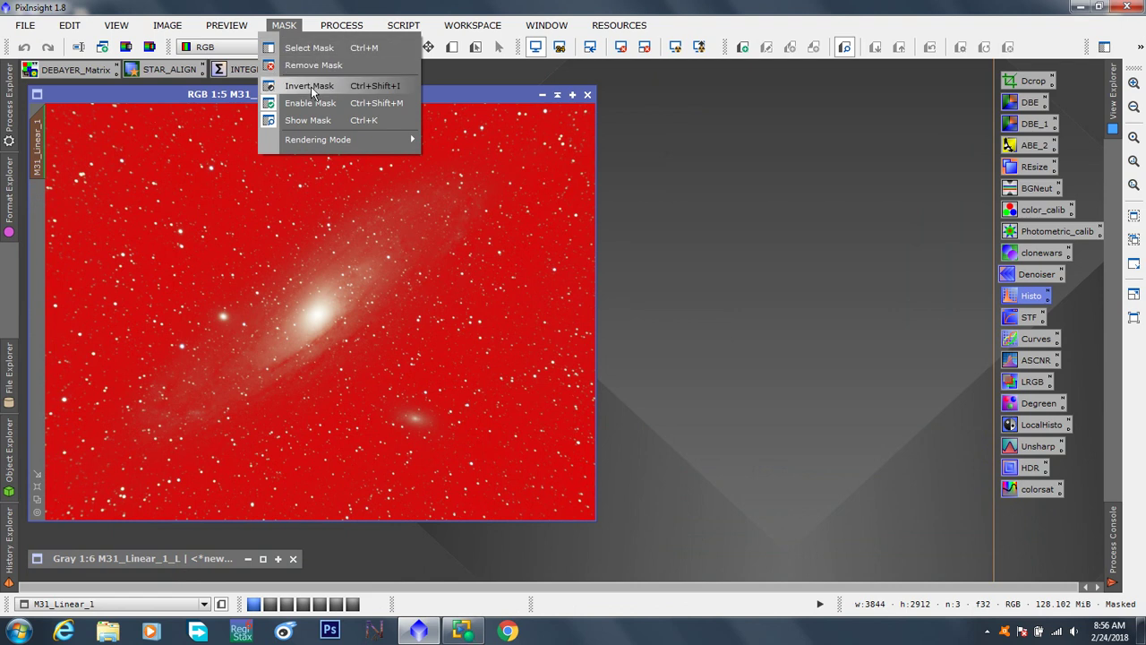
pyautogui.click(461, 92)
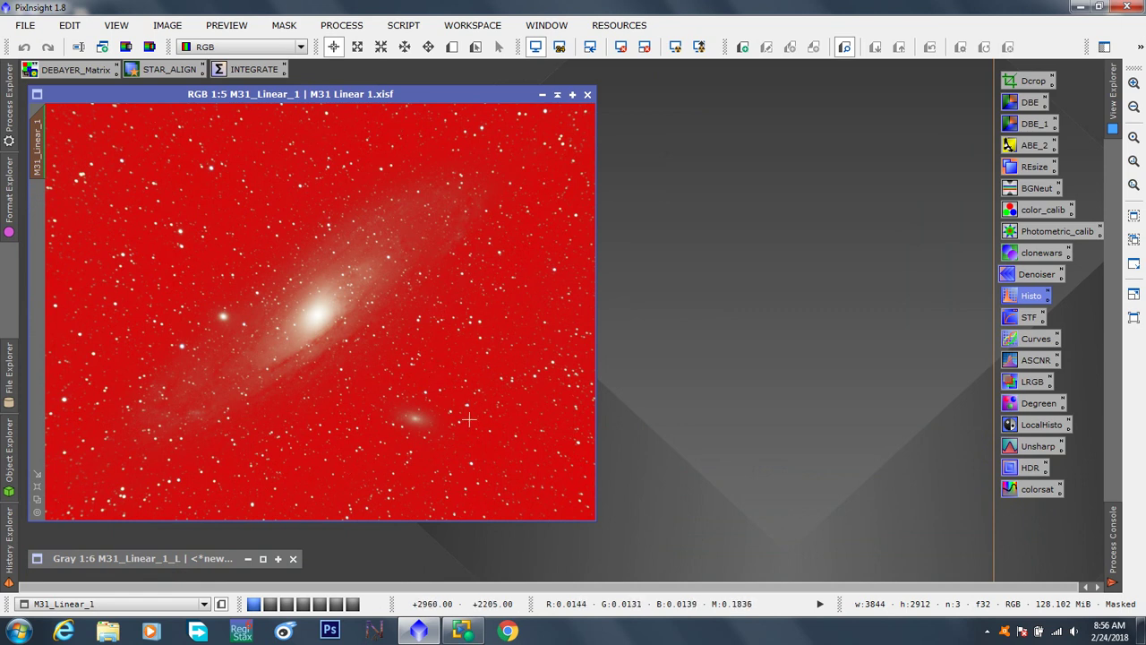
# Step: Zoom to 1:2 and pan to the red-masked stars above the galaxy core
pyautogui.scroll(3, 353, 317)
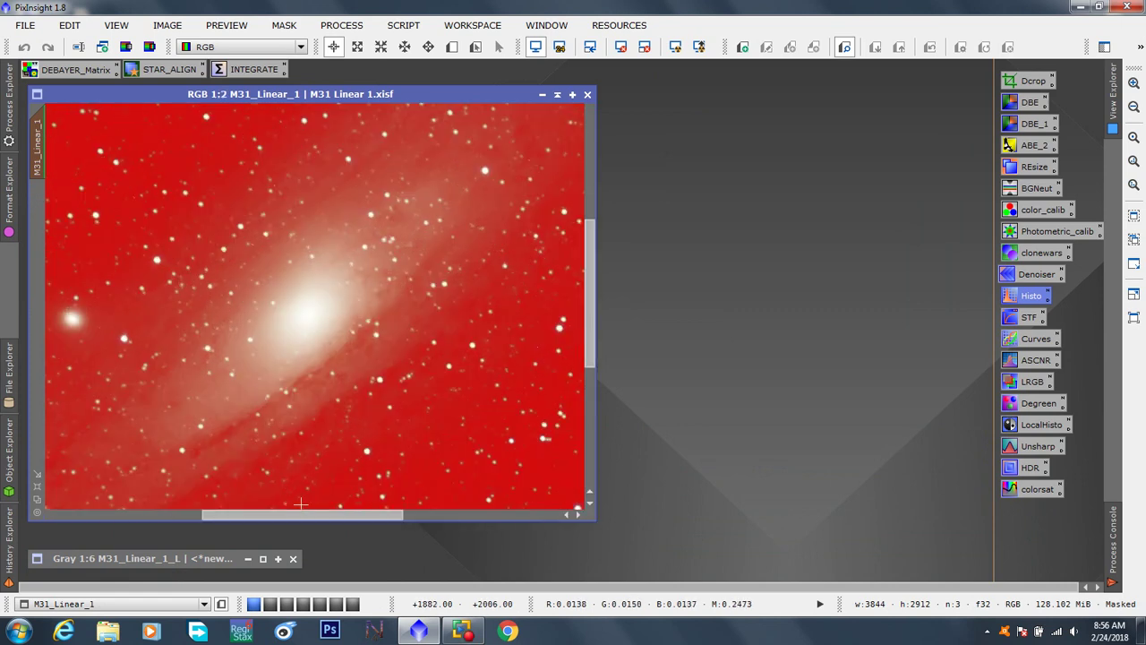
pyautogui.moveTo(307, 515); pyautogui.dragTo(258, 515)
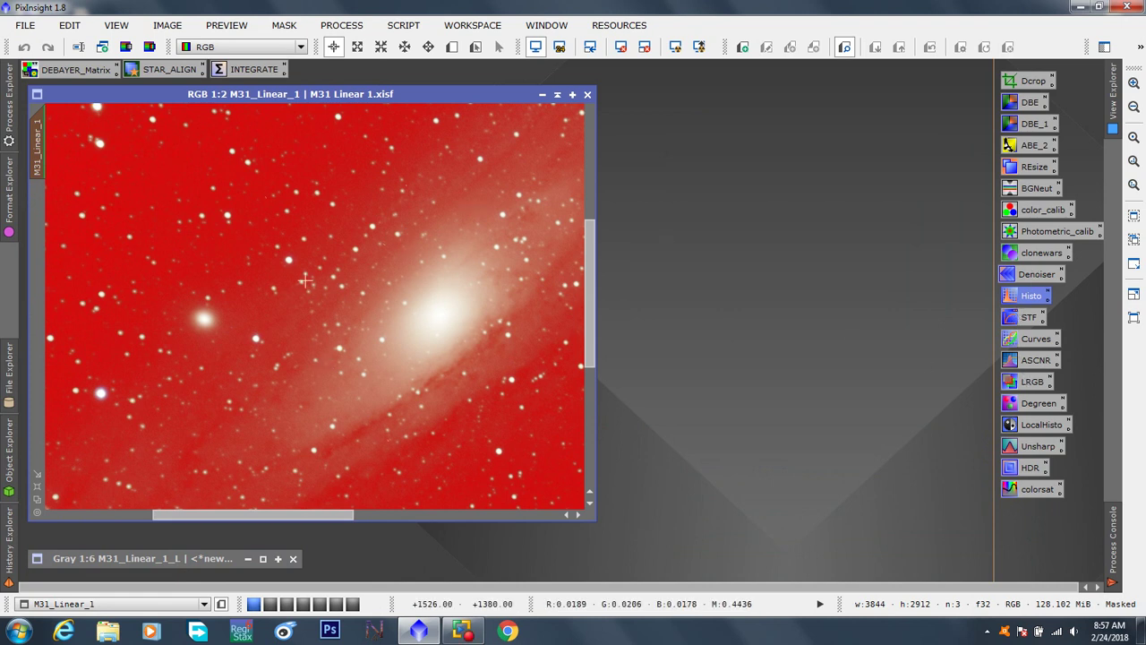
pyautogui.moveTo(595, 296); pyautogui.dragTo(598, 207)
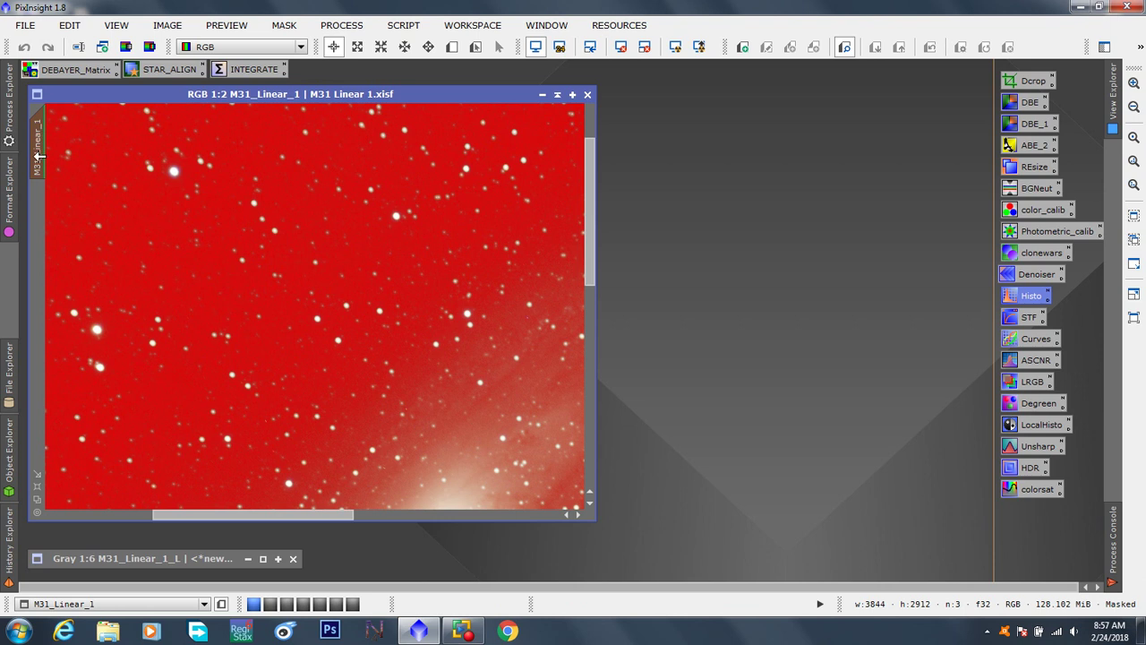
pyautogui.moveTo(42, 144)
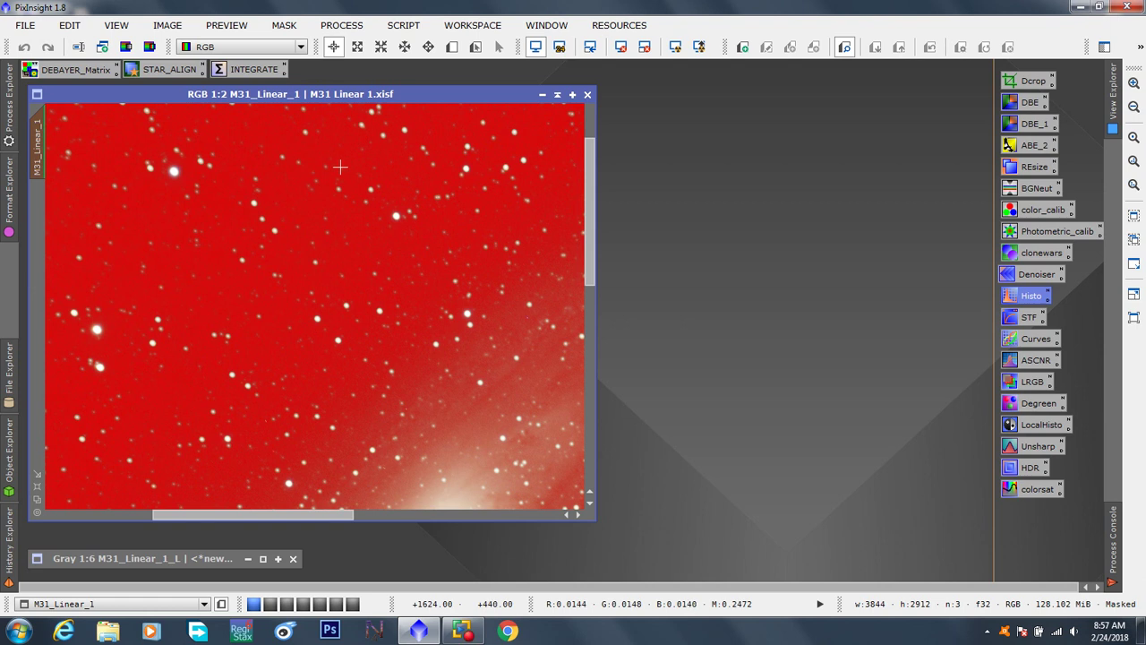
# Step: Apply MASK > Invert Mask, then zoom to 3:1 on the background stars
pyautogui.click(284, 25)
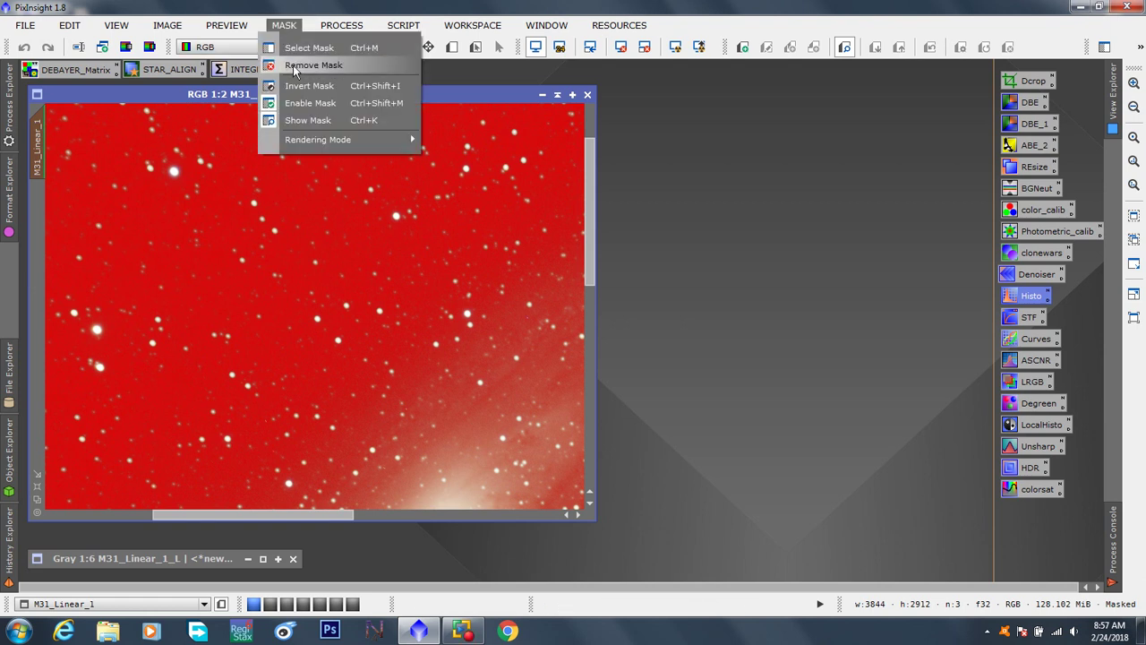
pyautogui.click(299, 87)
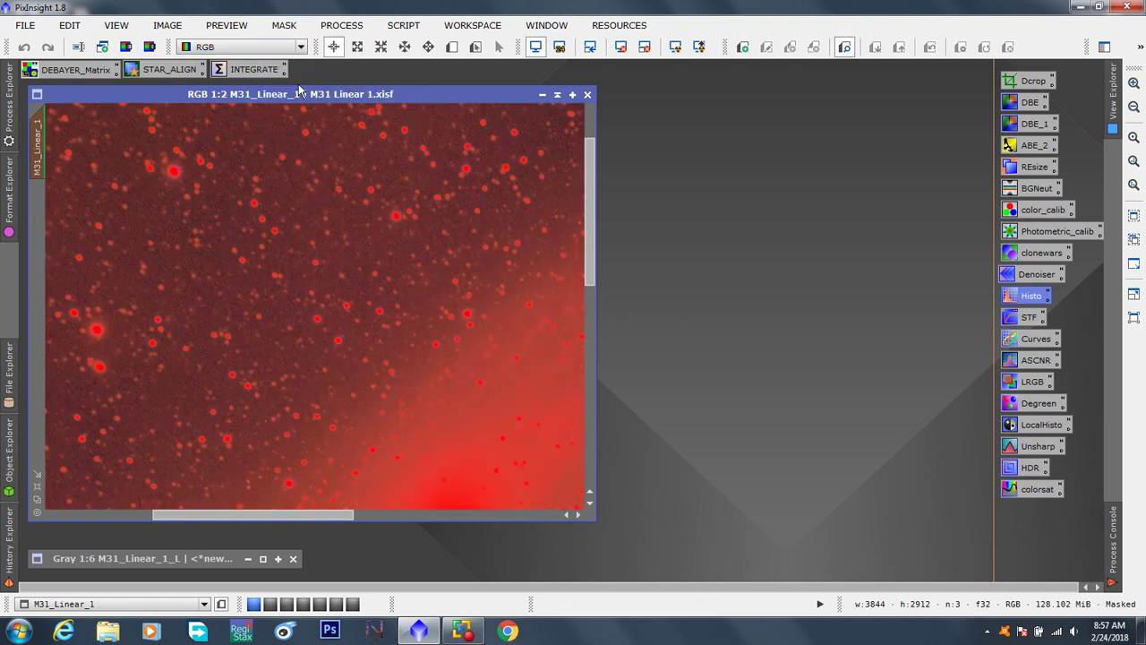
pyautogui.moveTo(589, 219)
pyautogui.mouseDown()
pyautogui.moveTo(599, 302)
pyautogui.moveTo(608, 183)
pyautogui.moveTo(596, 429)
pyautogui.moveTo(606, 342)
pyautogui.moveTo(590, 215)
pyautogui.mouseUp()
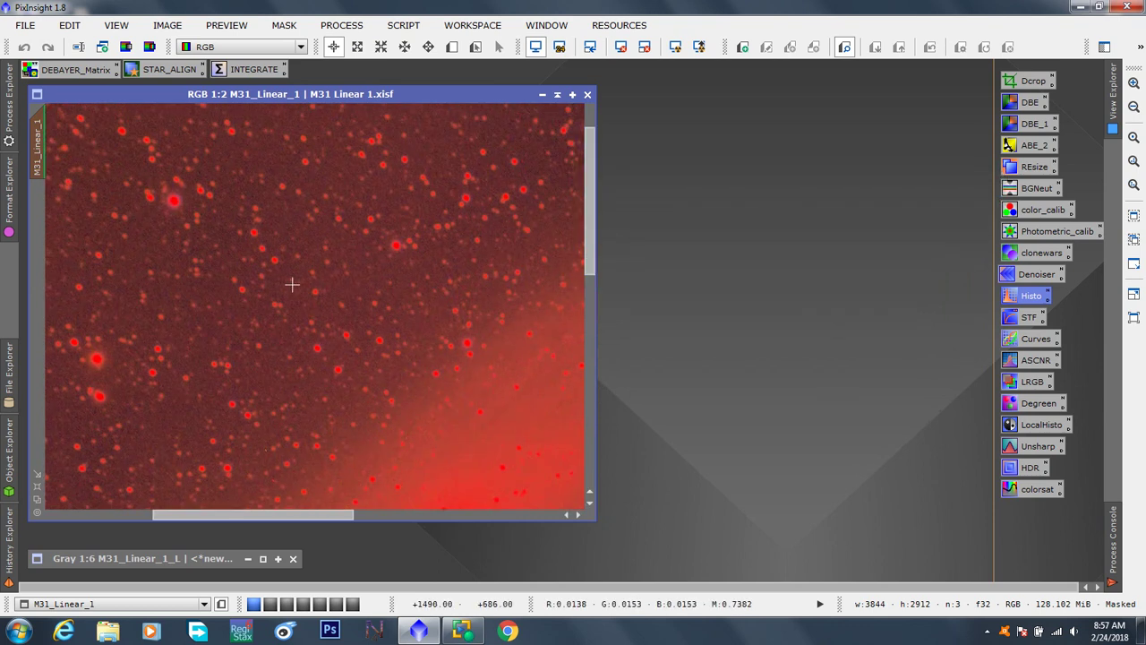
pyautogui.scroll(1, 300, 291)
pyautogui.scroll(2, 300, 291)
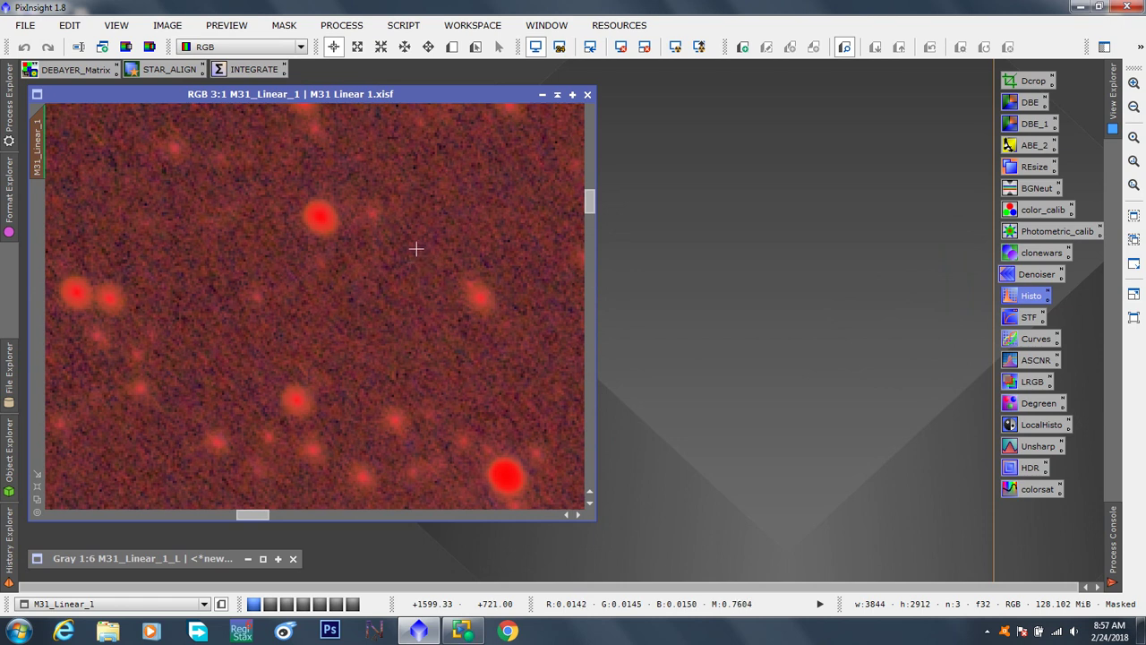
# Step: Hide the red mask overlay with MASK > Show Mask, zoom back to 1:5
pyautogui.click(284, 27)
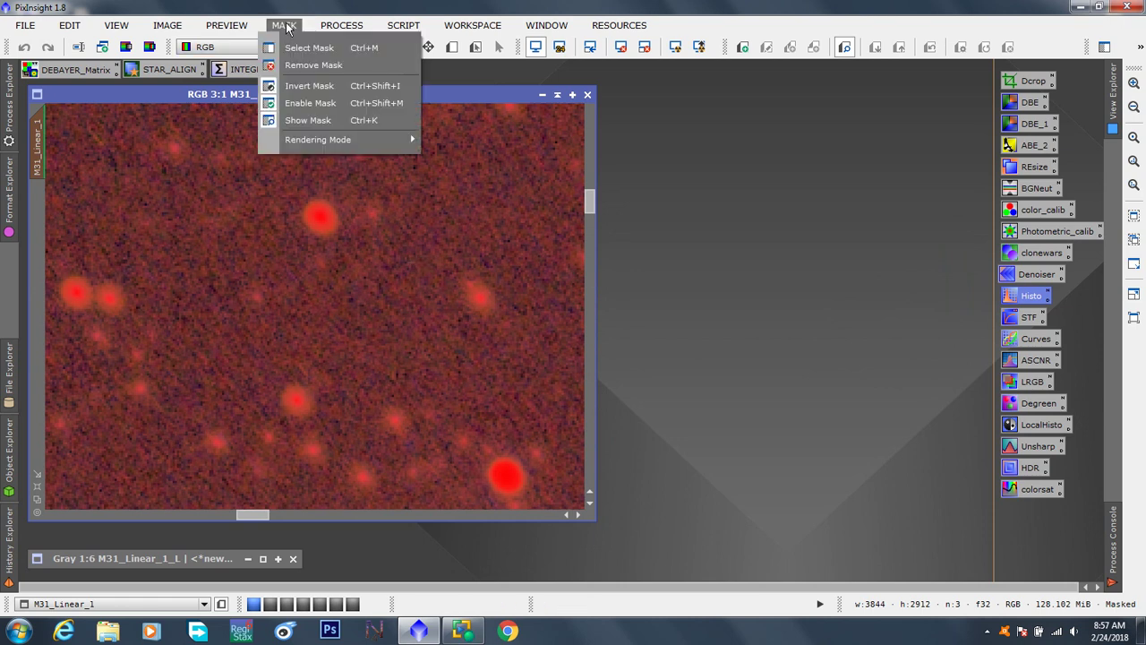
pyautogui.click(323, 122)
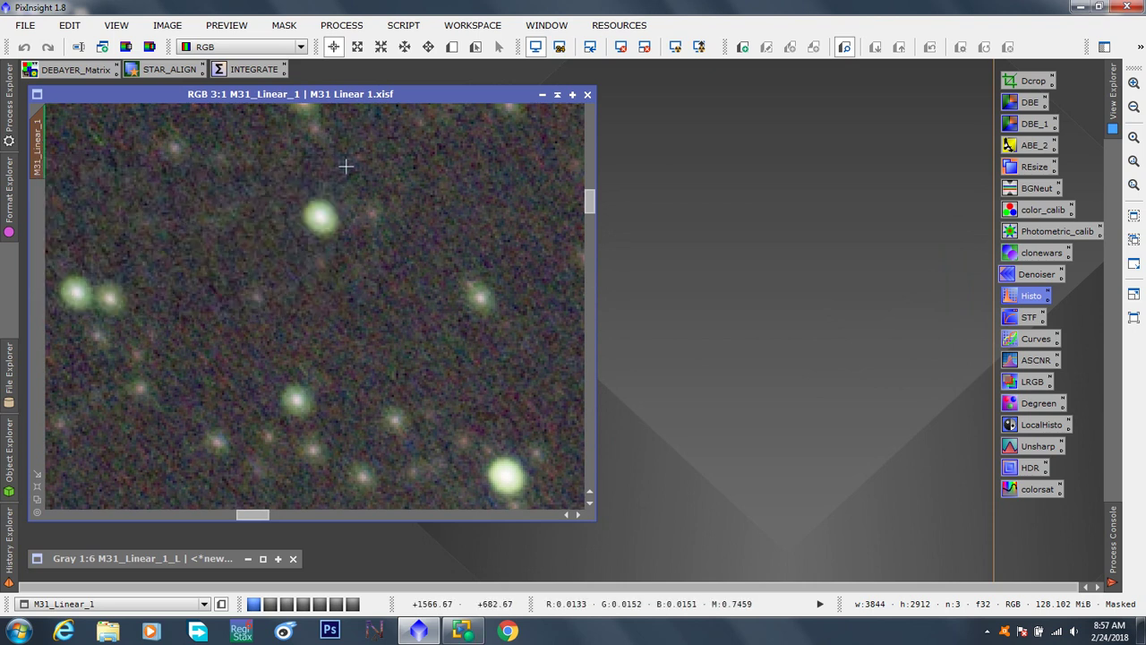
pyautogui.hotkey('ctrl', 'k')
pyautogui.scroll(-3, 389, 266)
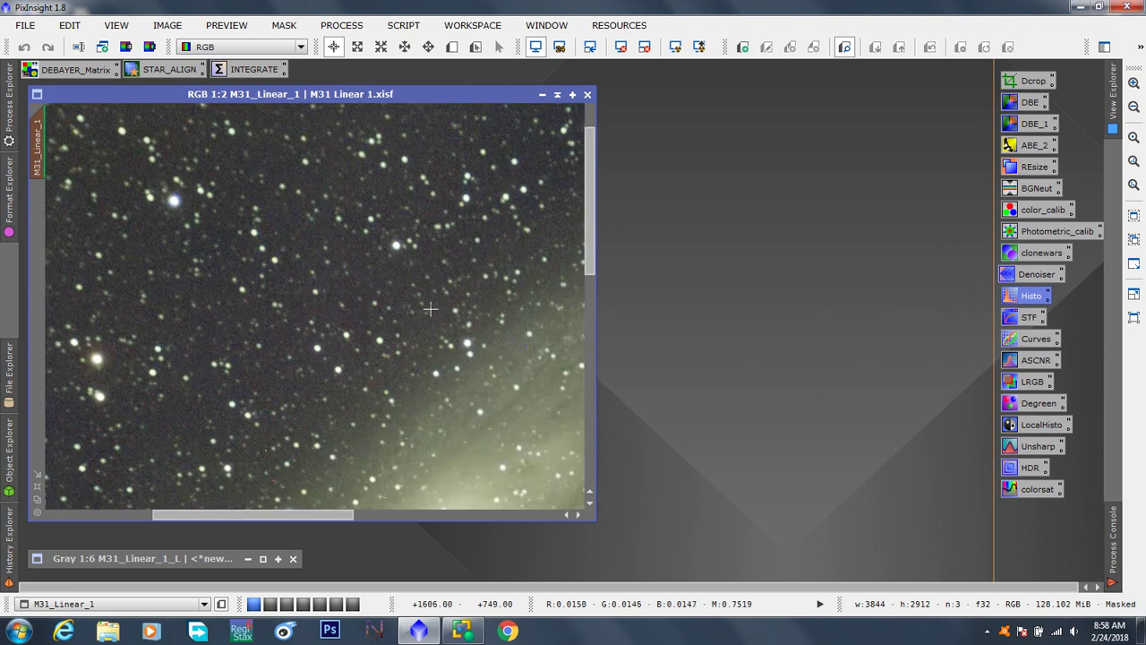
pyautogui.scroll(3, 430, 309)
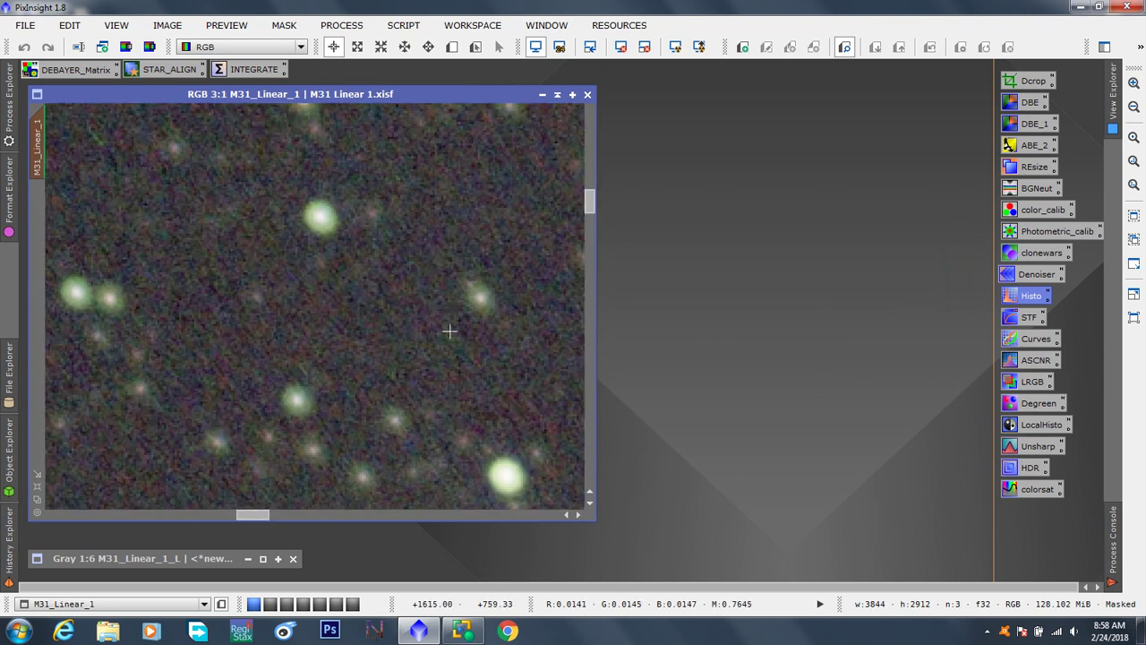
pyautogui.scroll(-6, 448, 330)
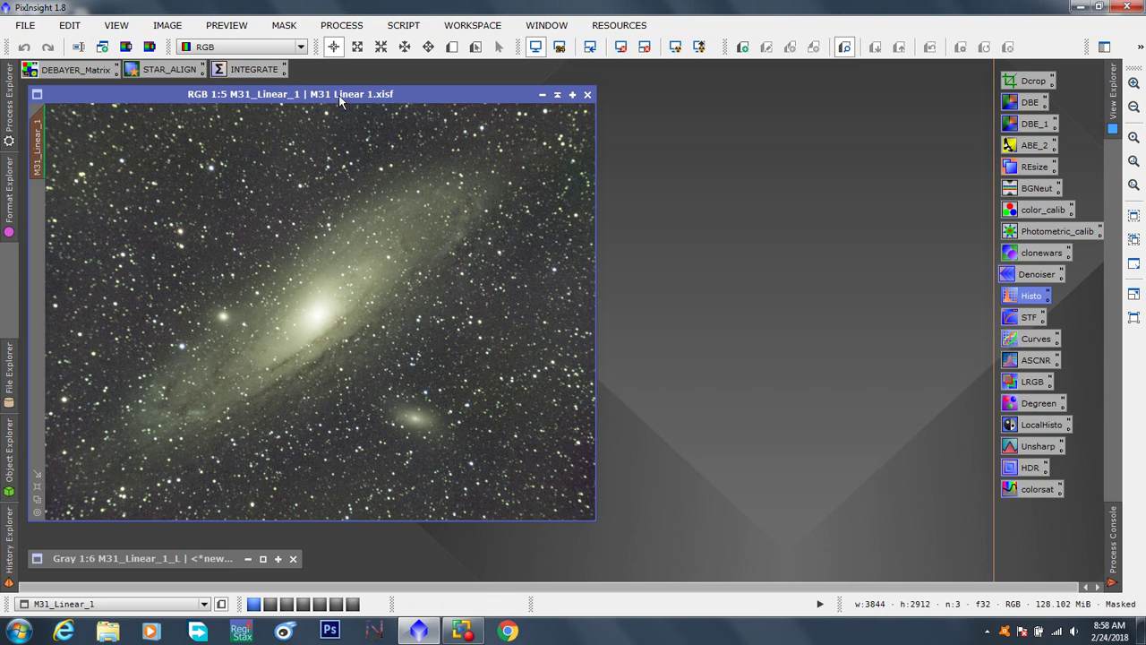
pyautogui.moveTo(340, 97); pyautogui.dragTo(348, 98)
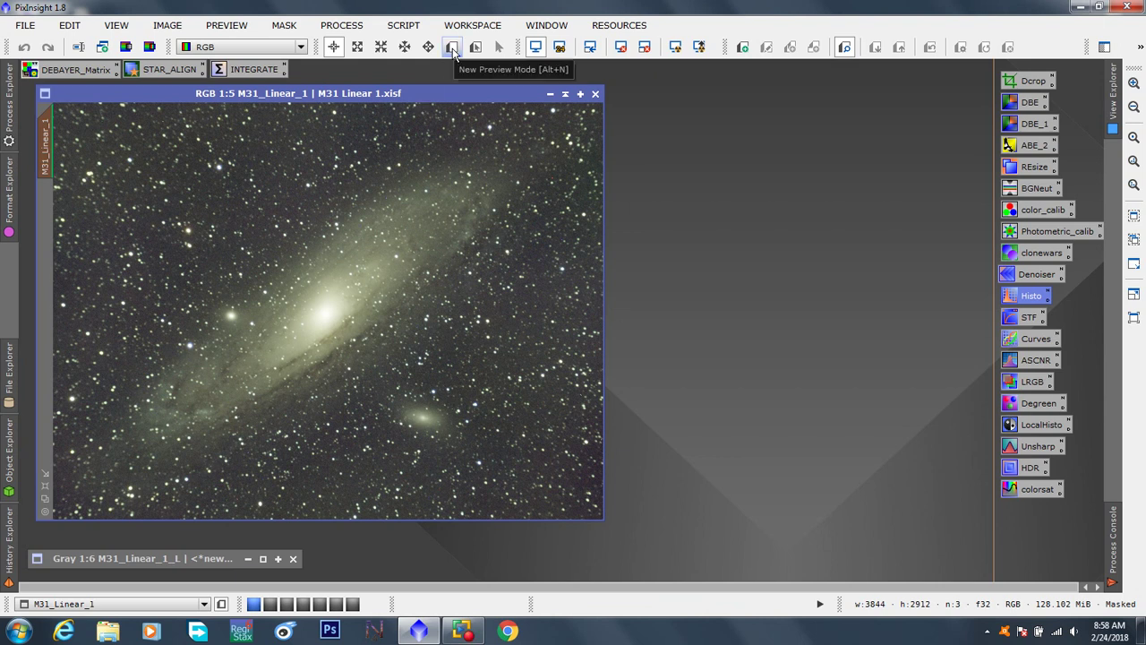
# Step: Draw Preview01 over the star field below the core, nudge it, and display it
pyautogui.click(453, 49)
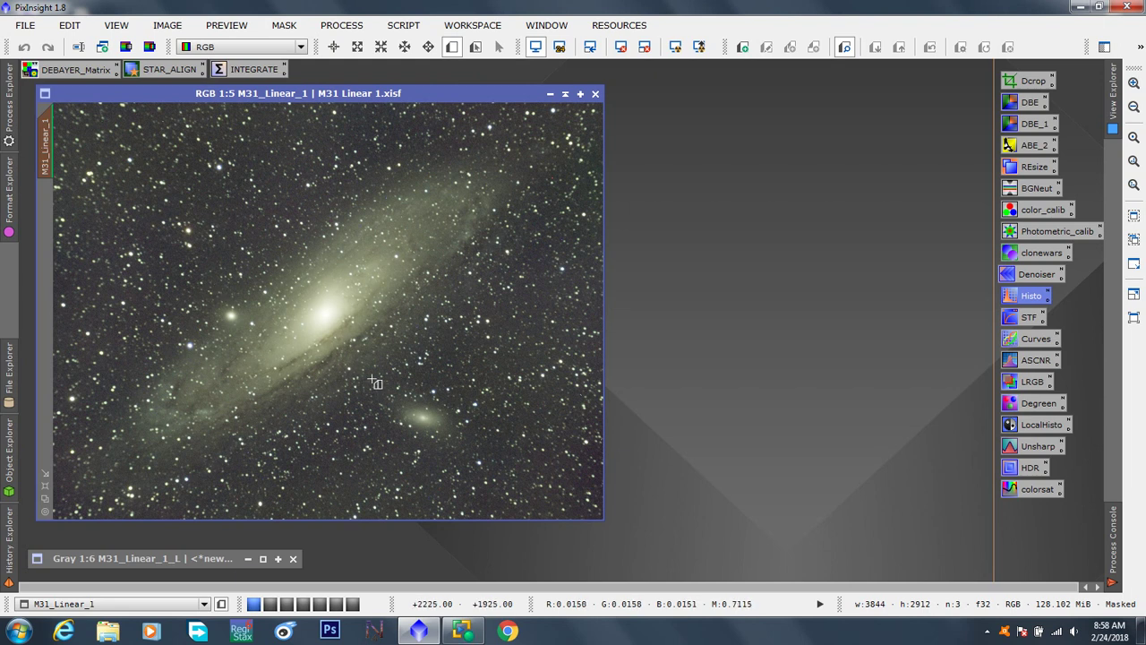
pyautogui.moveTo(340, 302); pyautogui.dragTo(437, 388)
pyautogui.hotkey('alt', 'e')
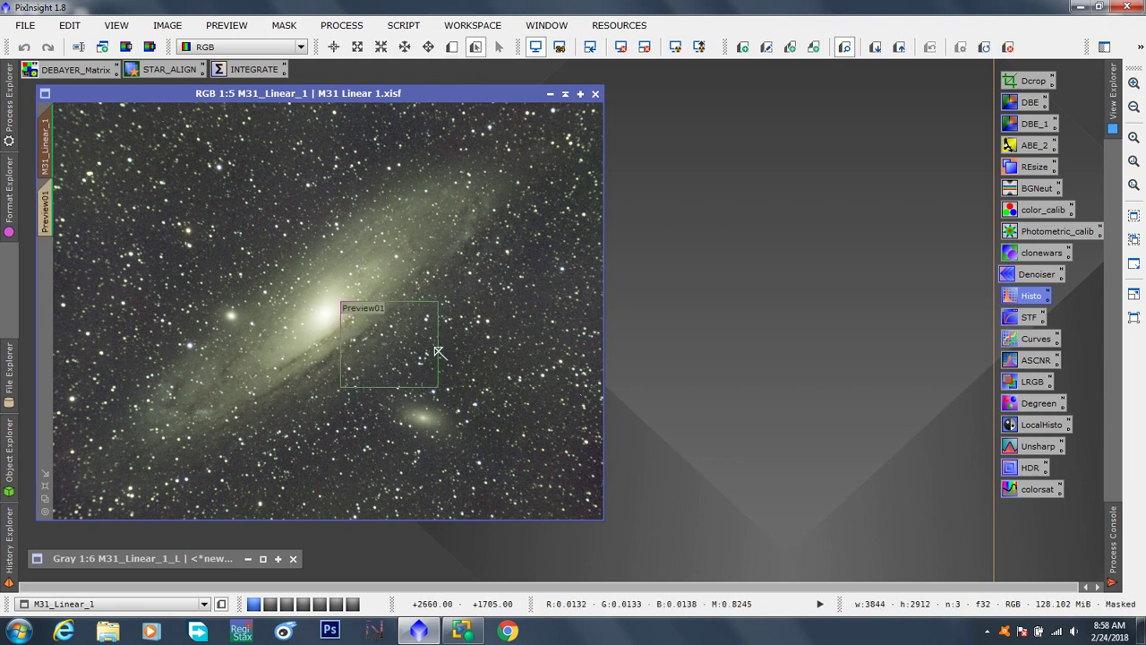
pyautogui.moveTo(400, 344); pyautogui.dragTo(418, 349)
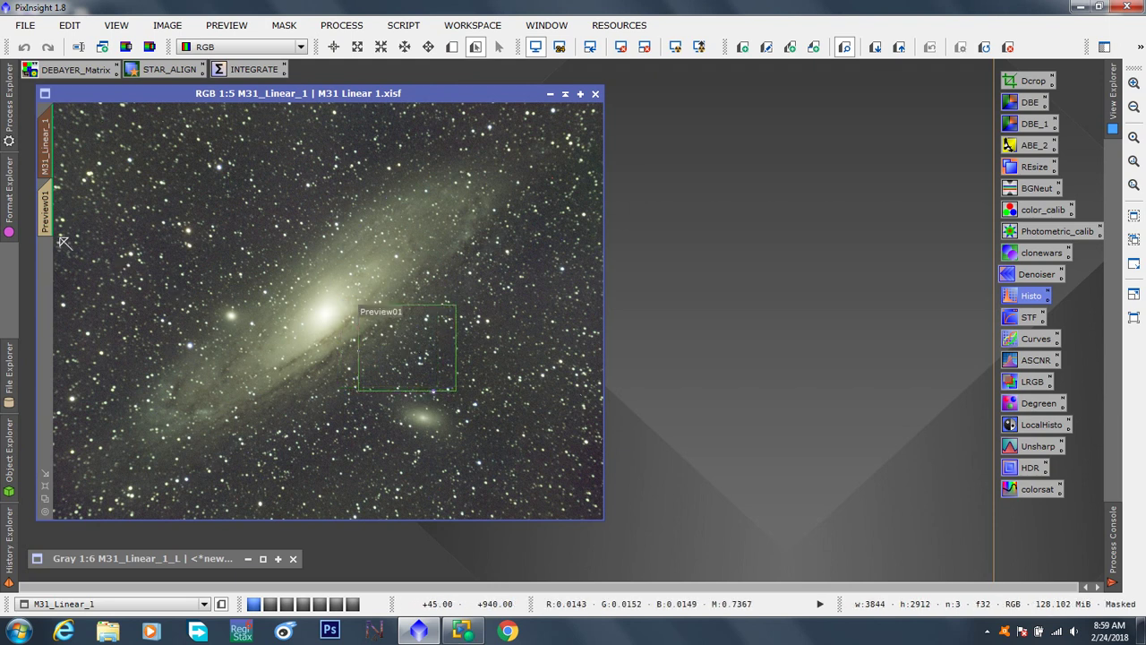
pyautogui.click(44, 212)
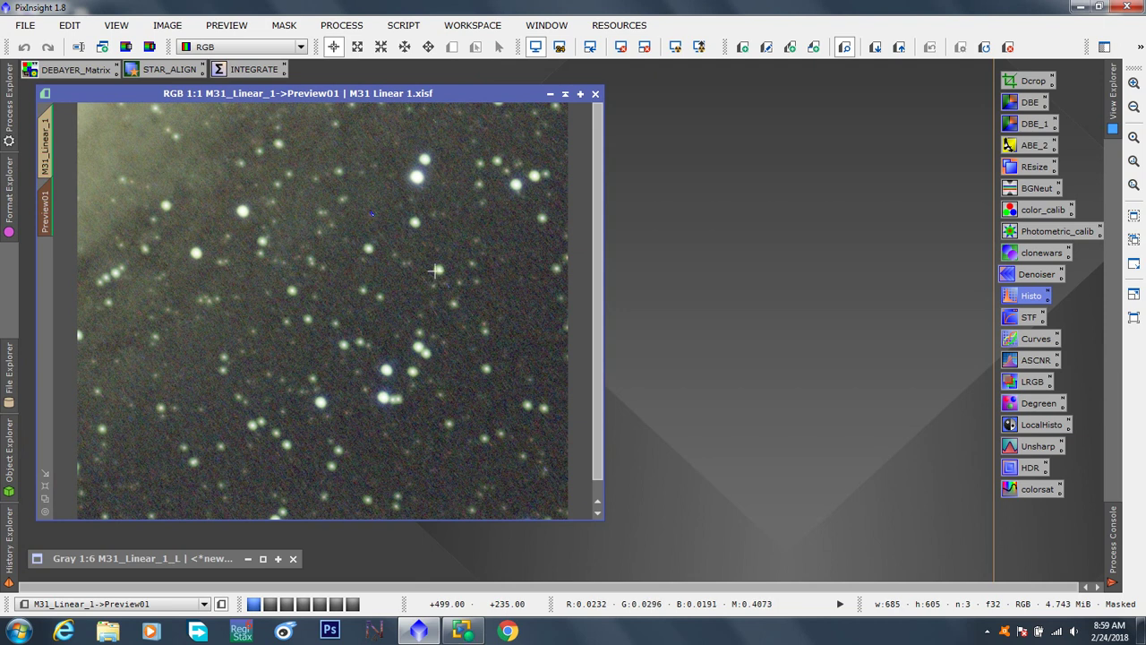
# Step: Launch MultiscaleLinearTransform from PROCESS > <All Processes> and place it beside the image
pyautogui.click(351, 32)
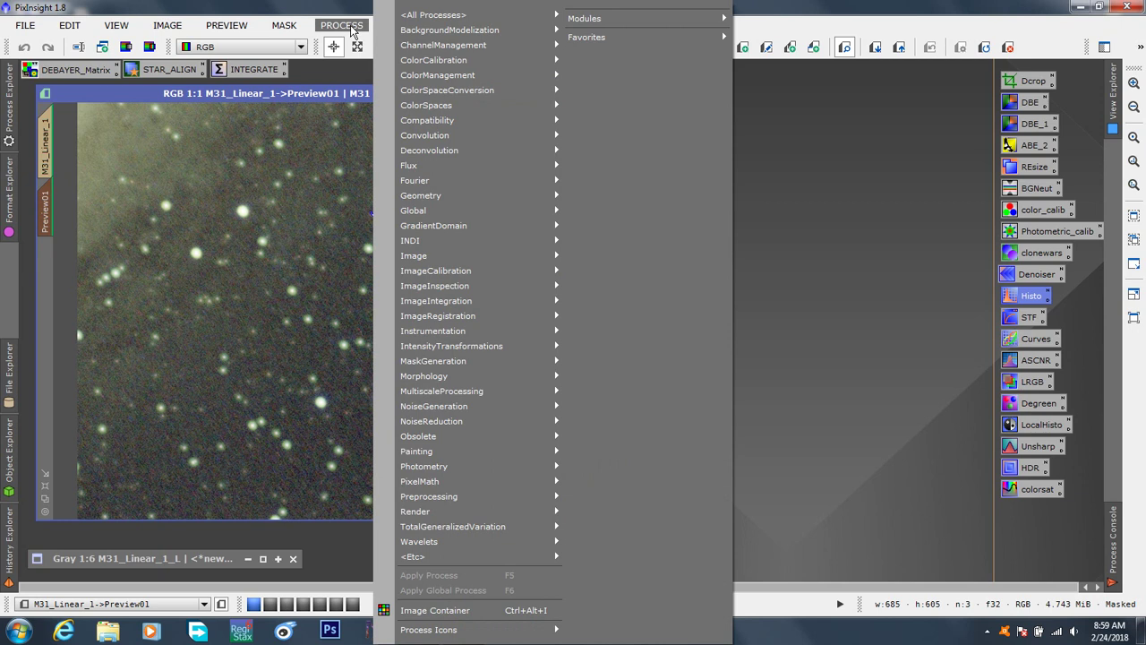
pyautogui.moveTo(415, 18)
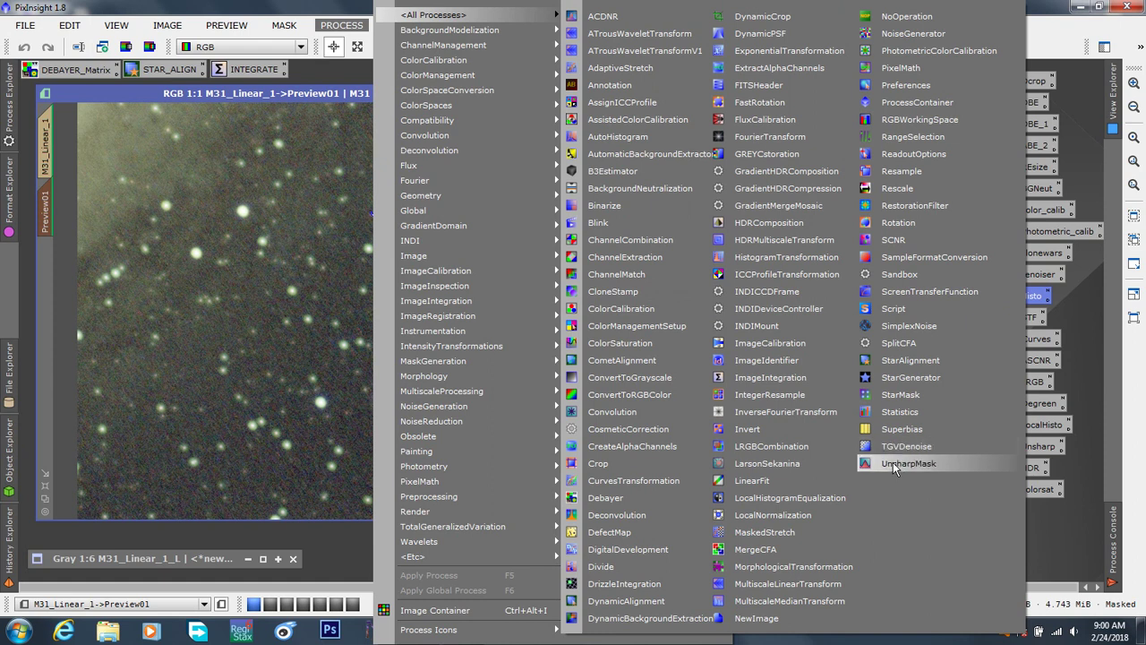
pyautogui.click(759, 589)
pyautogui.moveTo(795, 36); pyautogui.dragTo(772, 12)
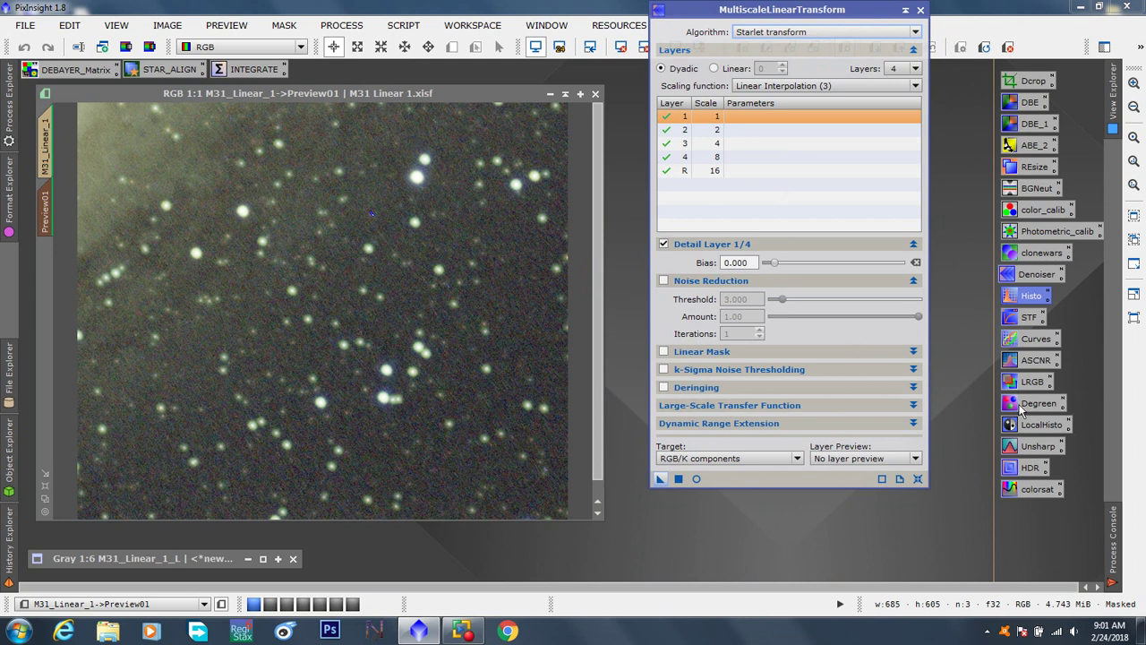
# Step: Open a MultiscaleLinearTransform real-time preview of Preview01 and arrange it beside the process panel
pyautogui.click(1030, 276)
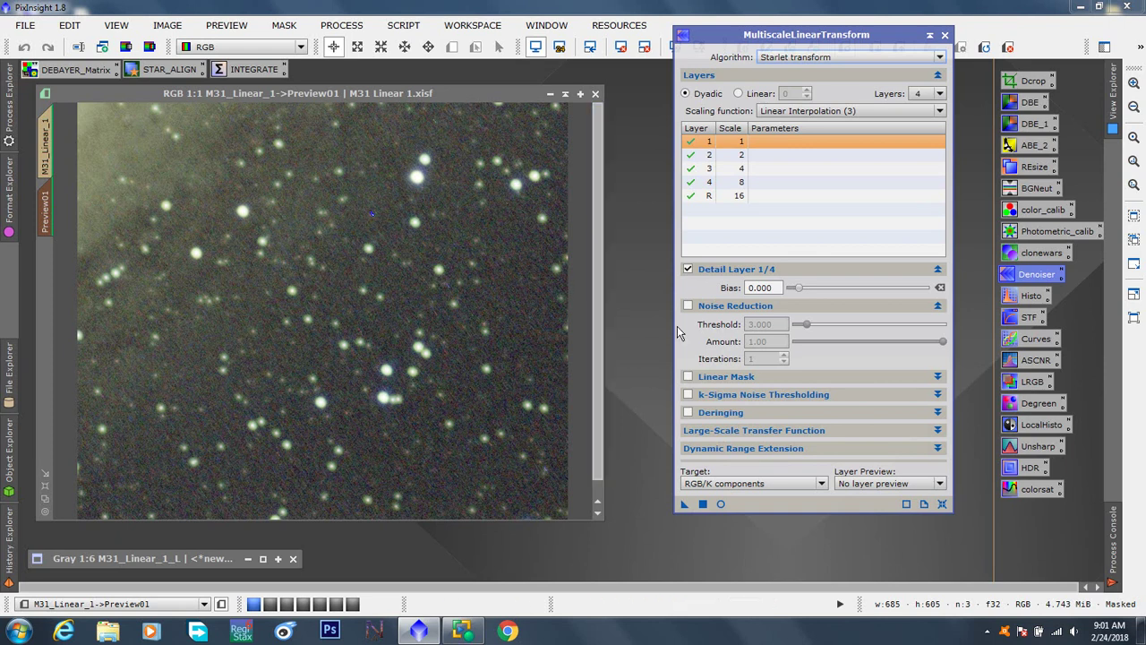
pyautogui.click(721, 504)
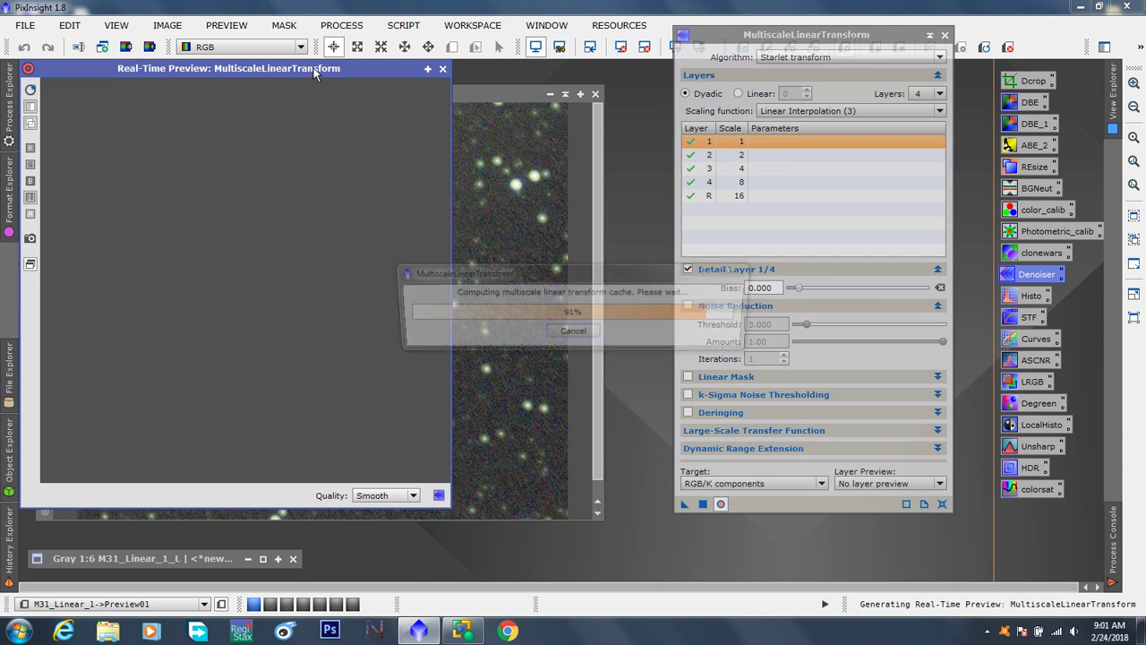
pyautogui.moveTo(346, 70); pyautogui.dragTo(403, 89)
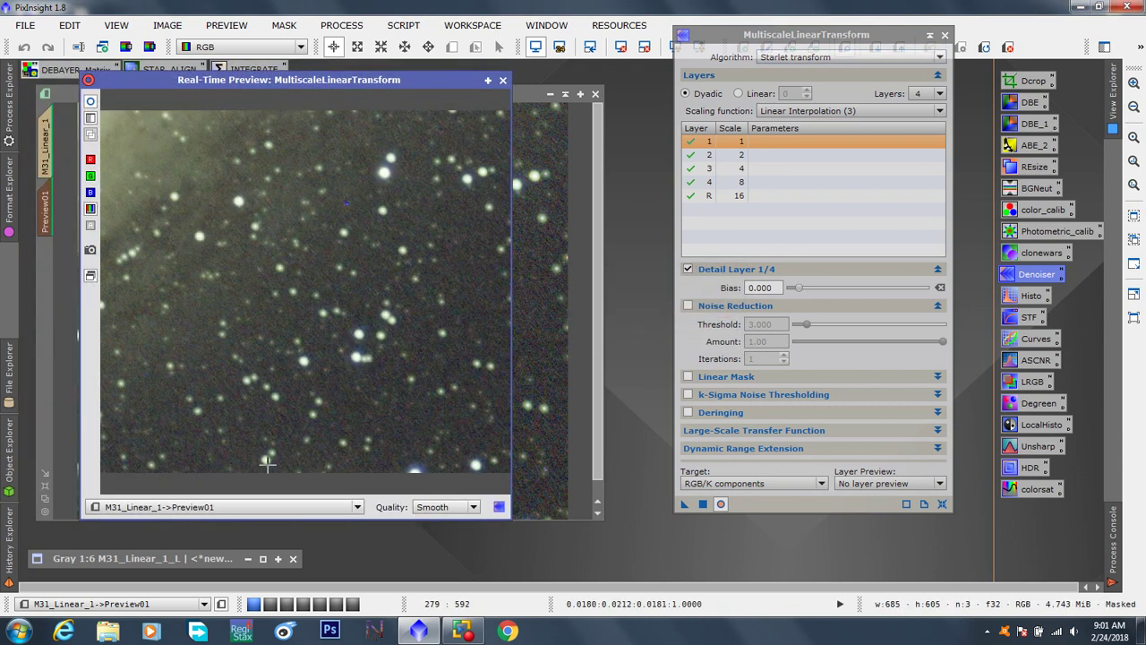
pyautogui.click(357, 508)
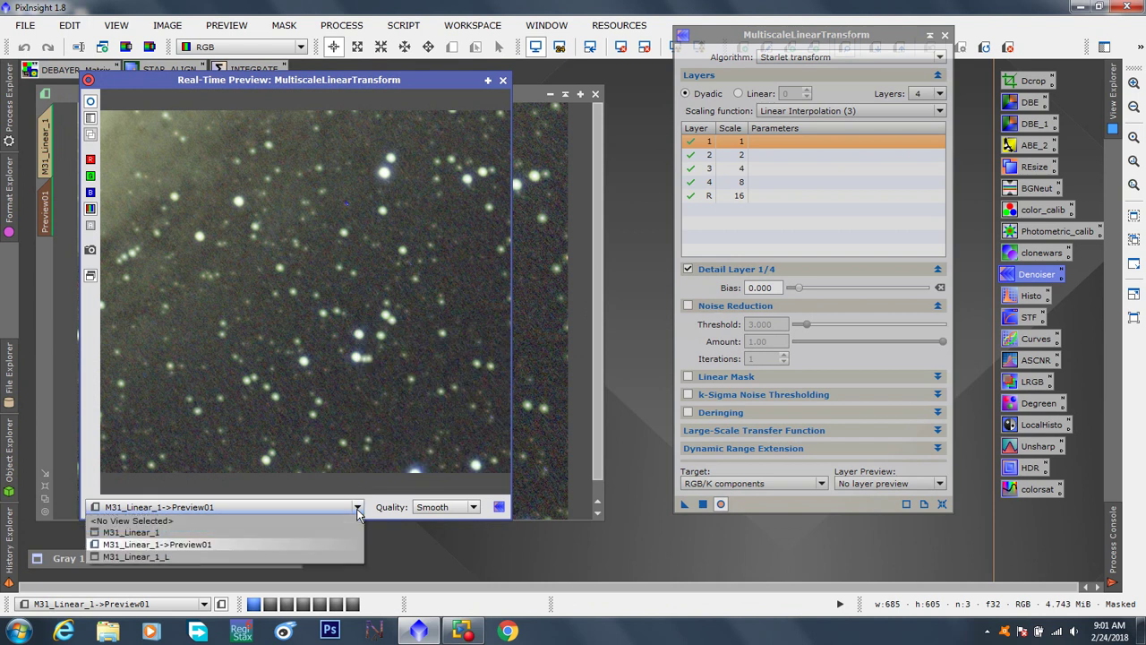
pyautogui.click(208, 544)
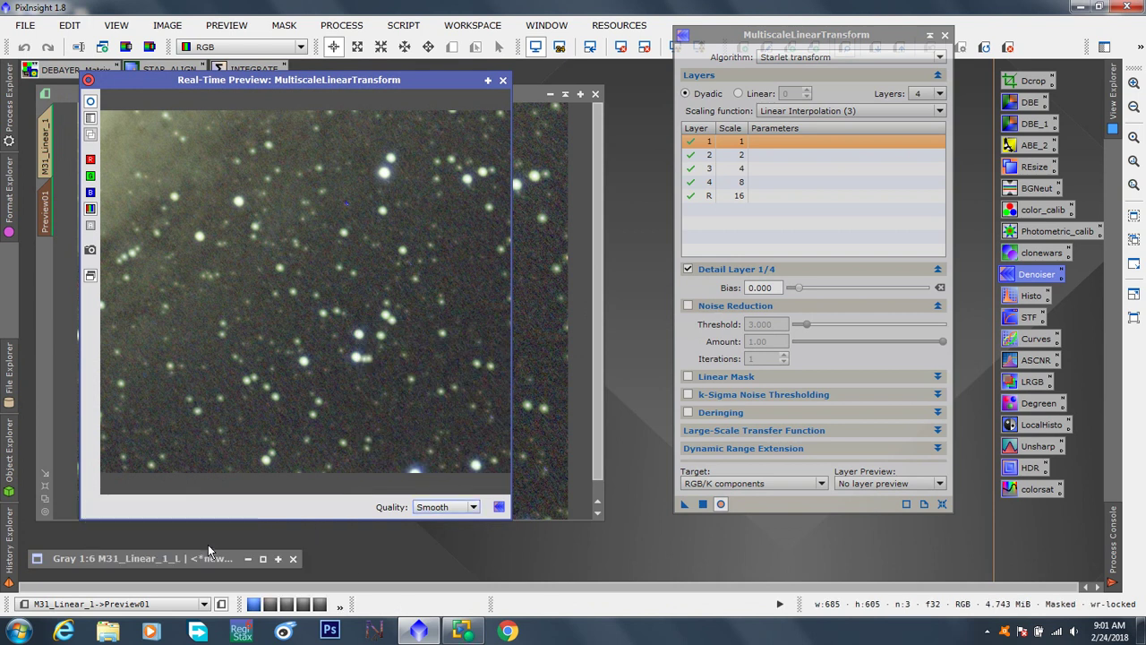
pyautogui.moveTo(749, 35); pyautogui.dragTo(749, 20)
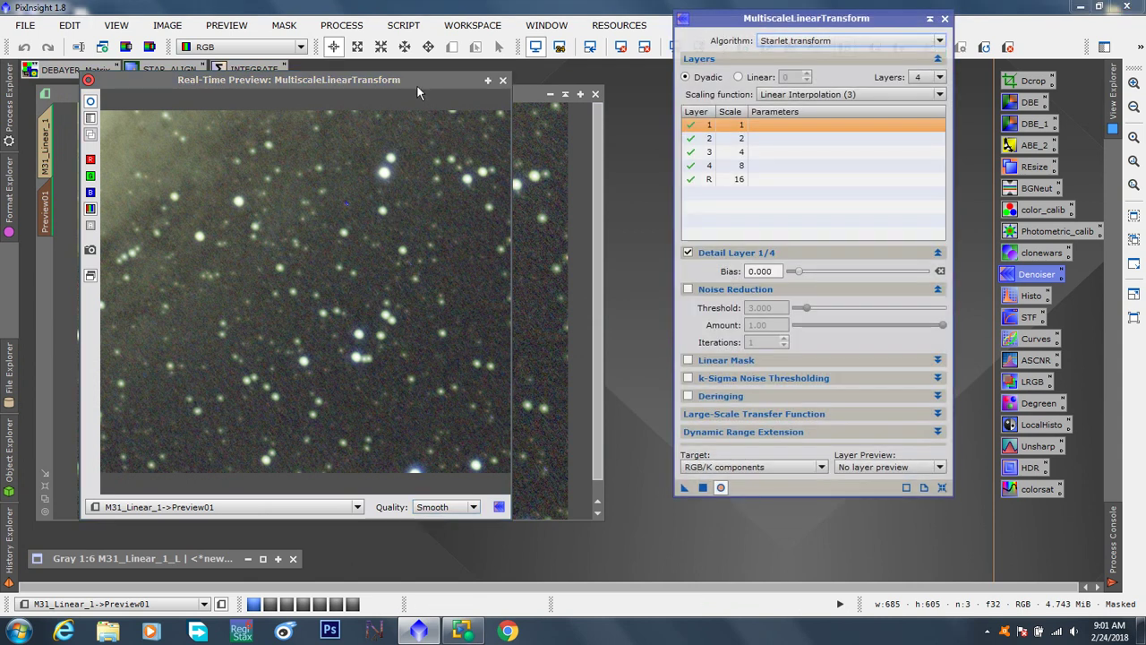
pyautogui.moveTo(417, 83); pyautogui.dragTo(502, 102)
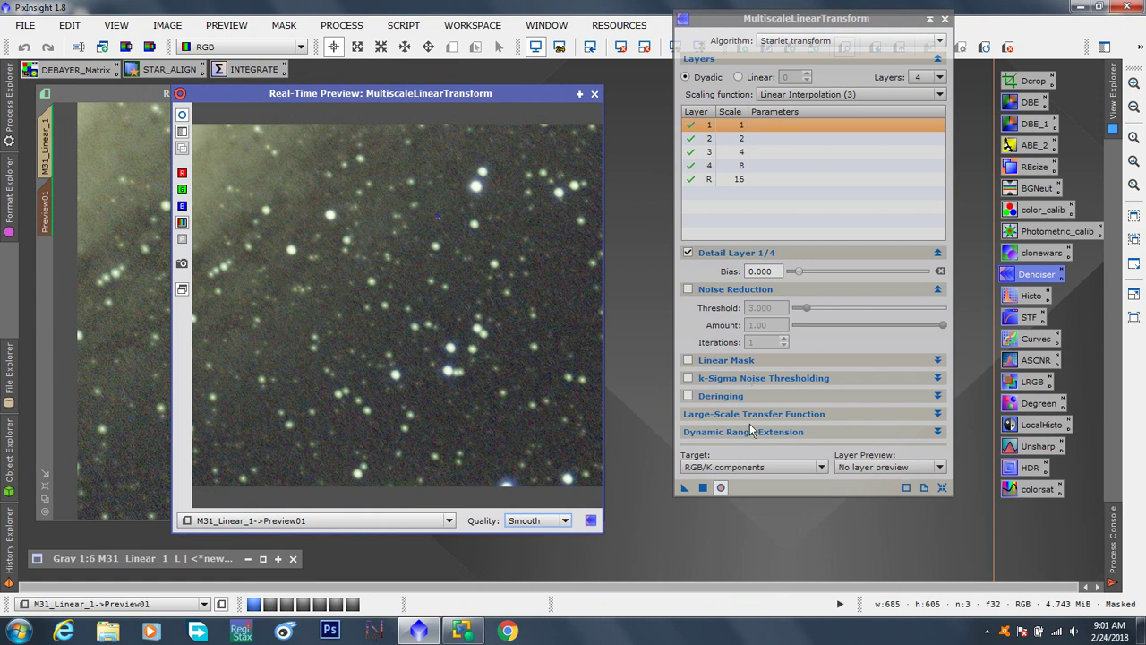
pyautogui.click(822, 466)
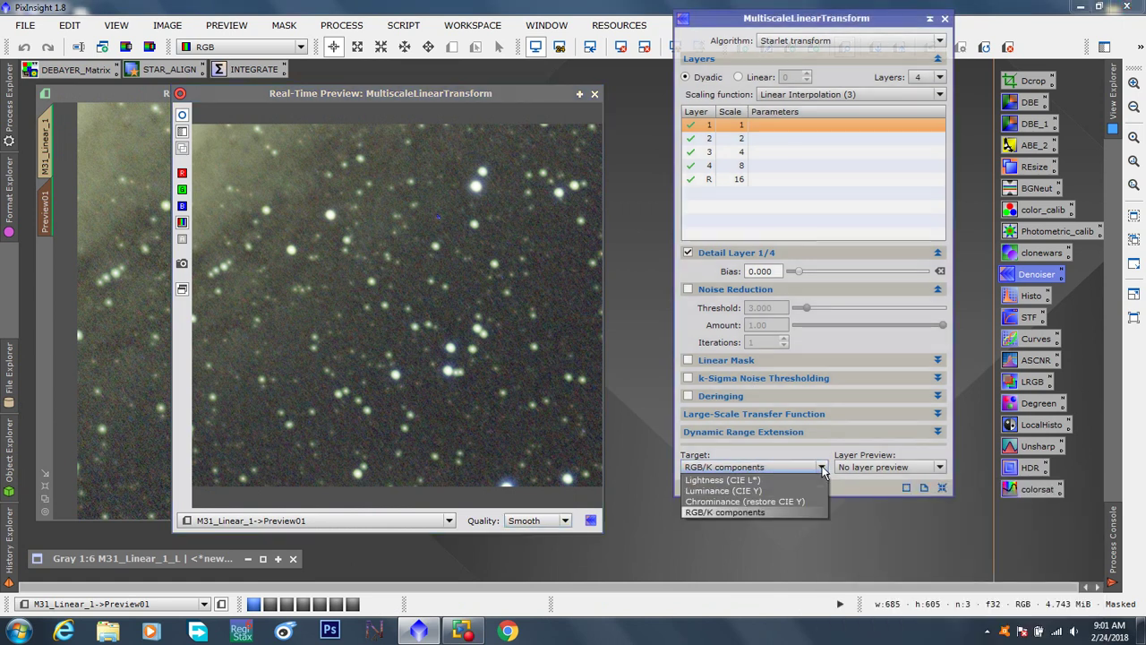
pyautogui.click(750, 490)
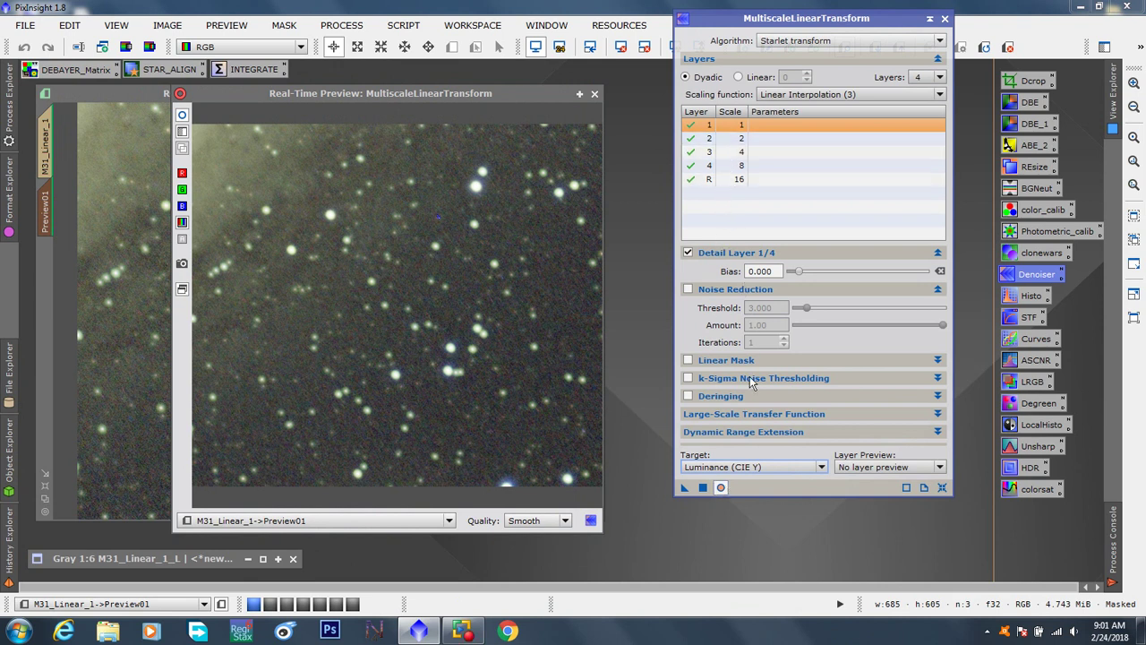
pyautogui.click(721, 468)
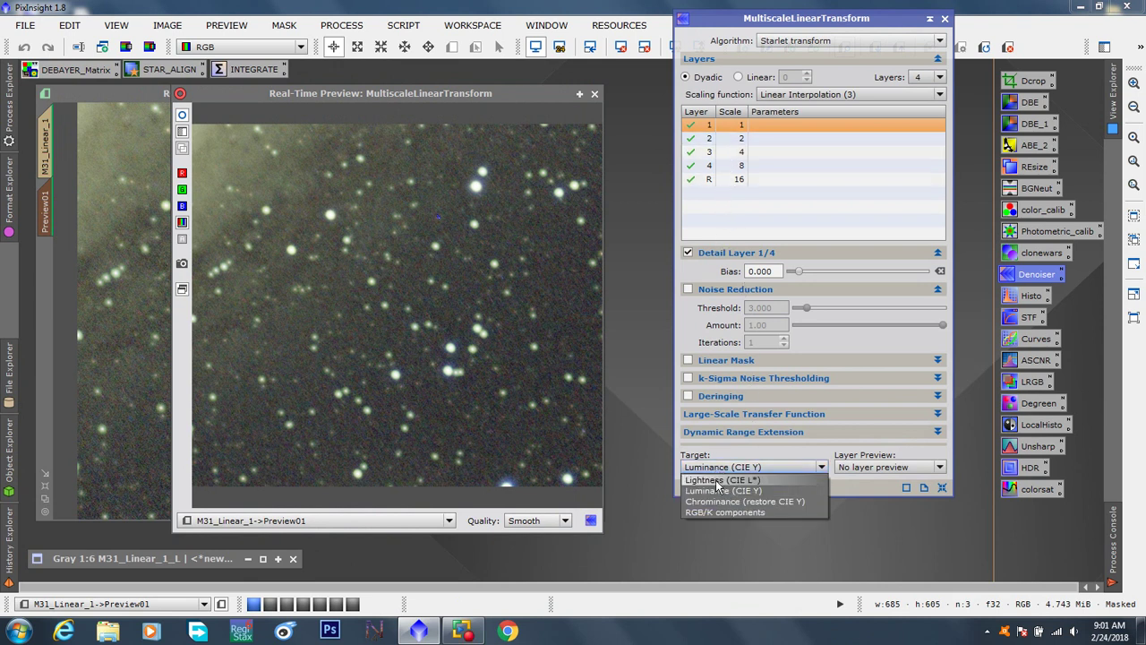
pyautogui.click(714, 513)
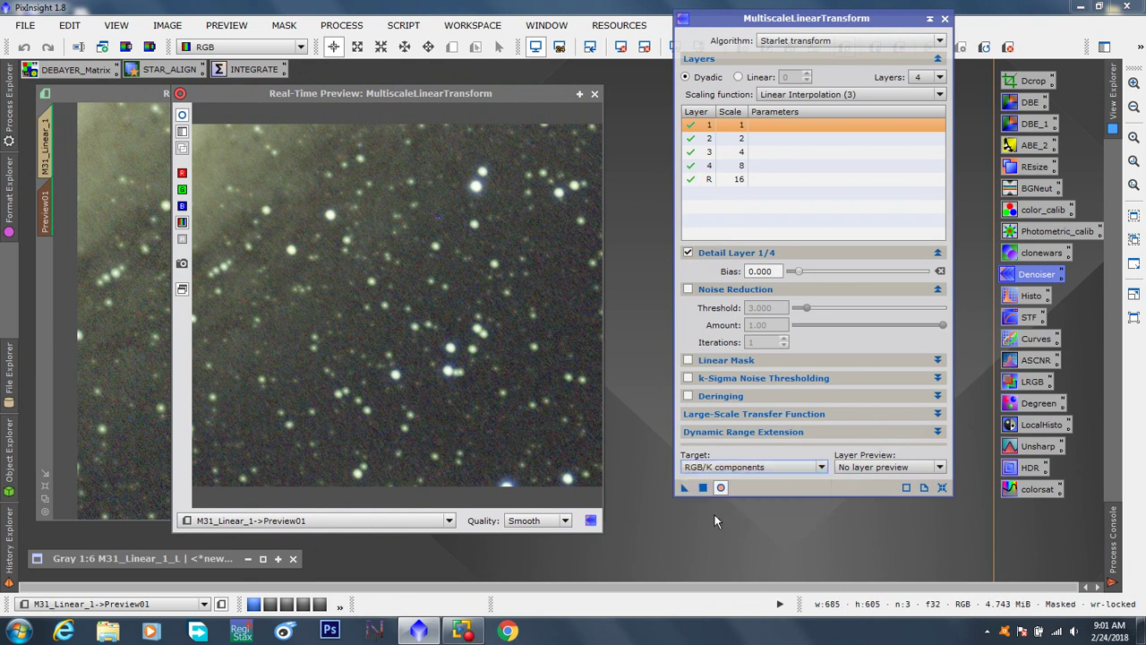
pyautogui.click(752, 480)
pyautogui.click(742, 477)
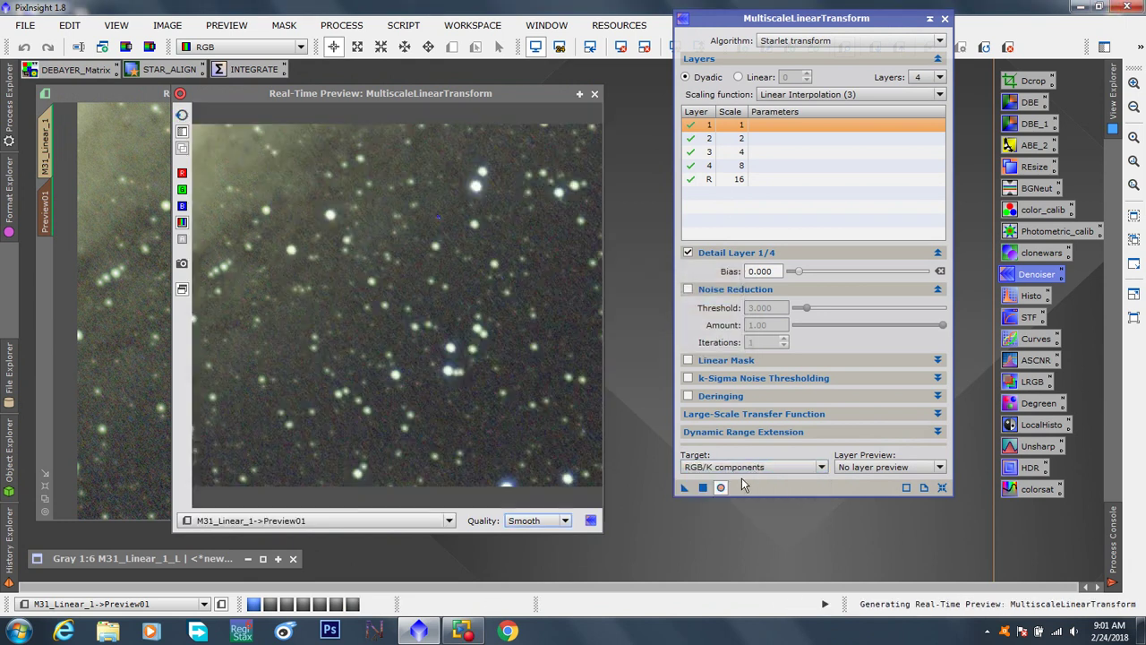
pyautogui.click(760, 466)
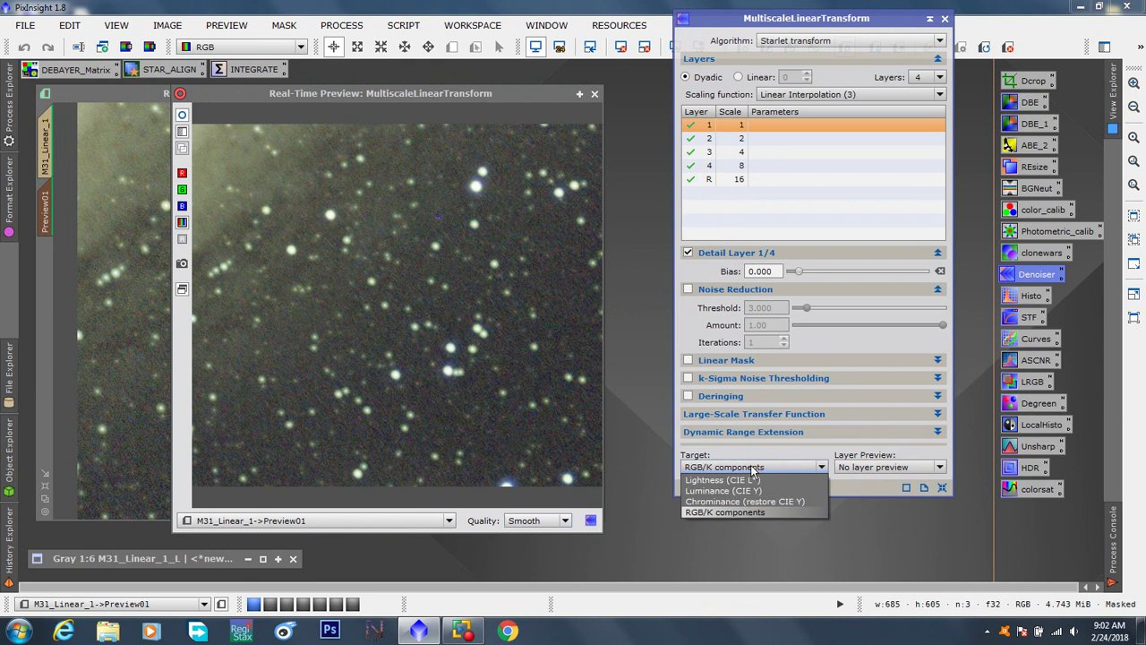
pyautogui.click(723, 492)
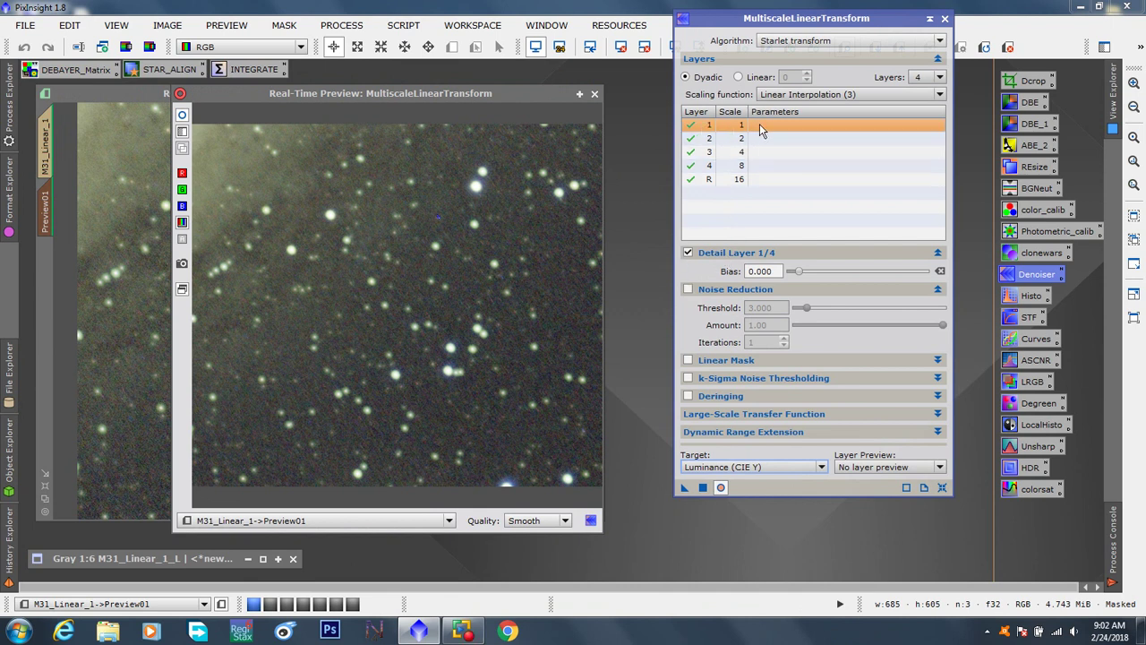
# Step: Enable wavelet layer 1 noise reduction at threshold 3.000, amount 0.30, 3 iterations, and refresh the preview
pyautogui.click(760, 125)
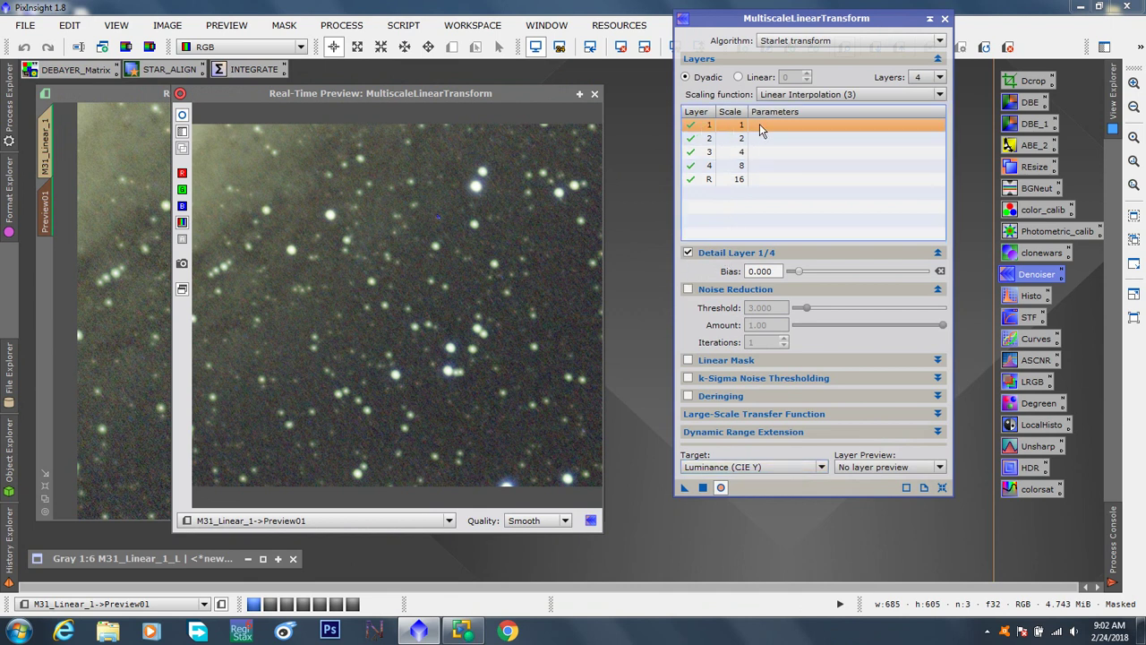
pyautogui.click(688, 289)
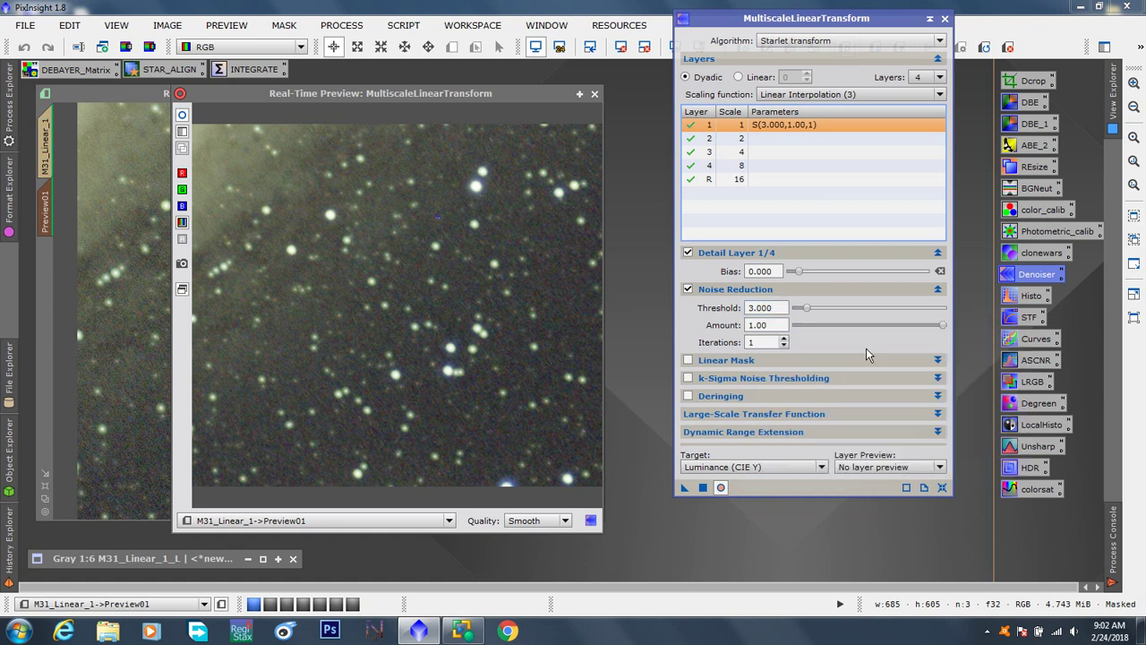
pyautogui.click(943, 327)
pyautogui.moveTo(942, 327); pyautogui.dragTo(839, 320)
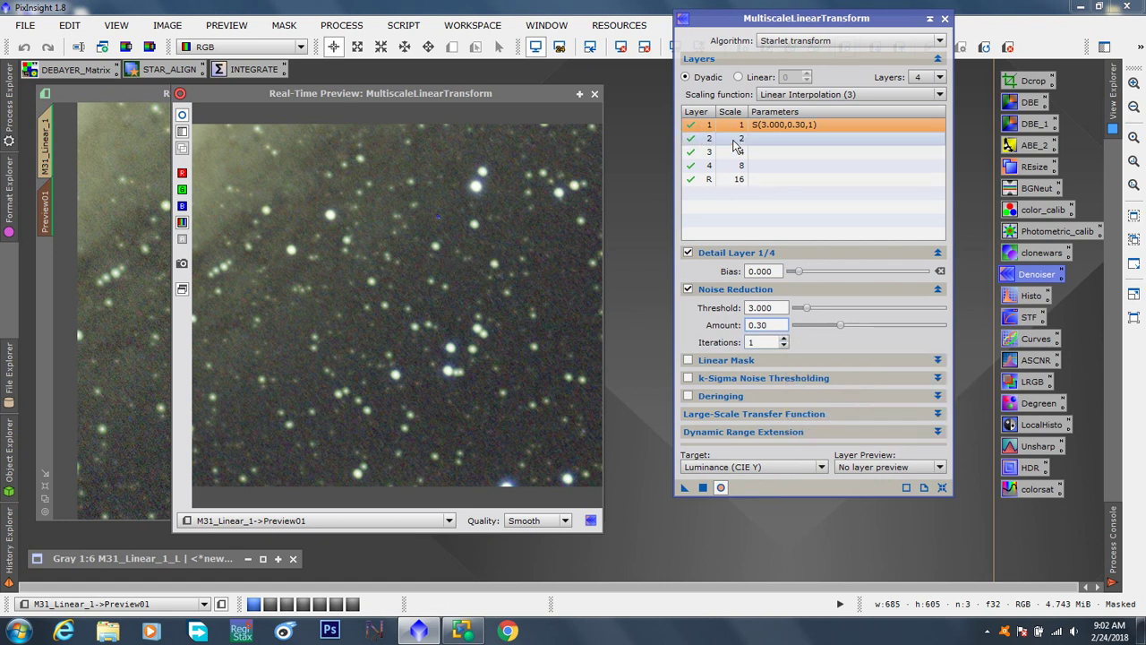
pyautogui.click(785, 341)
pyautogui.click(784, 340)
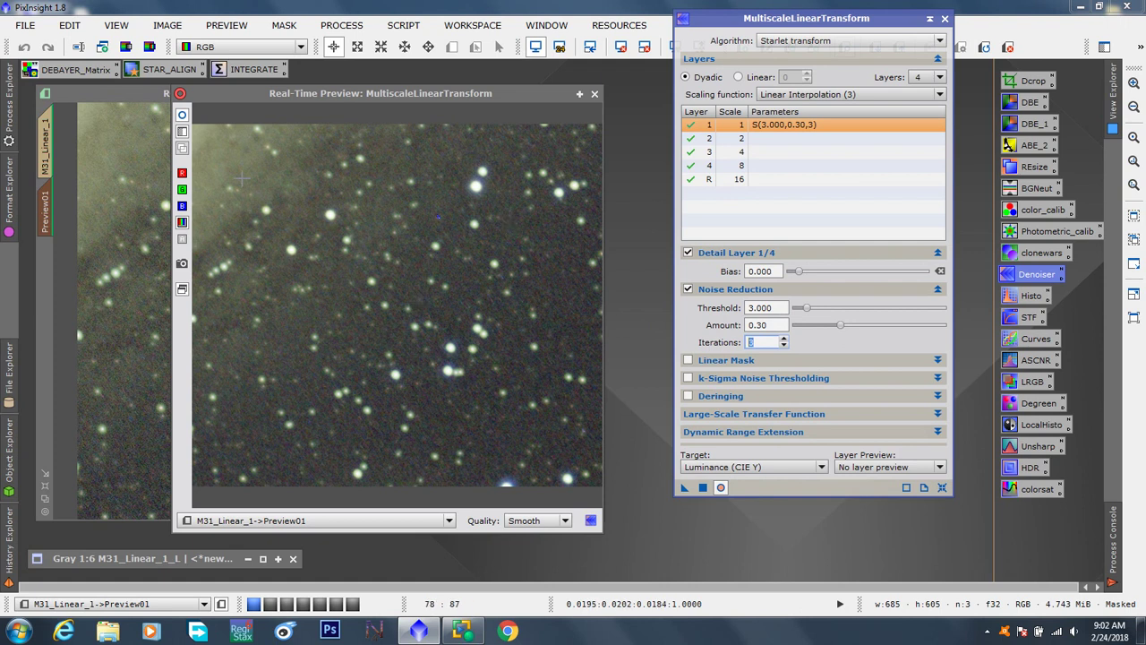
pyautogui.click(182, 117)
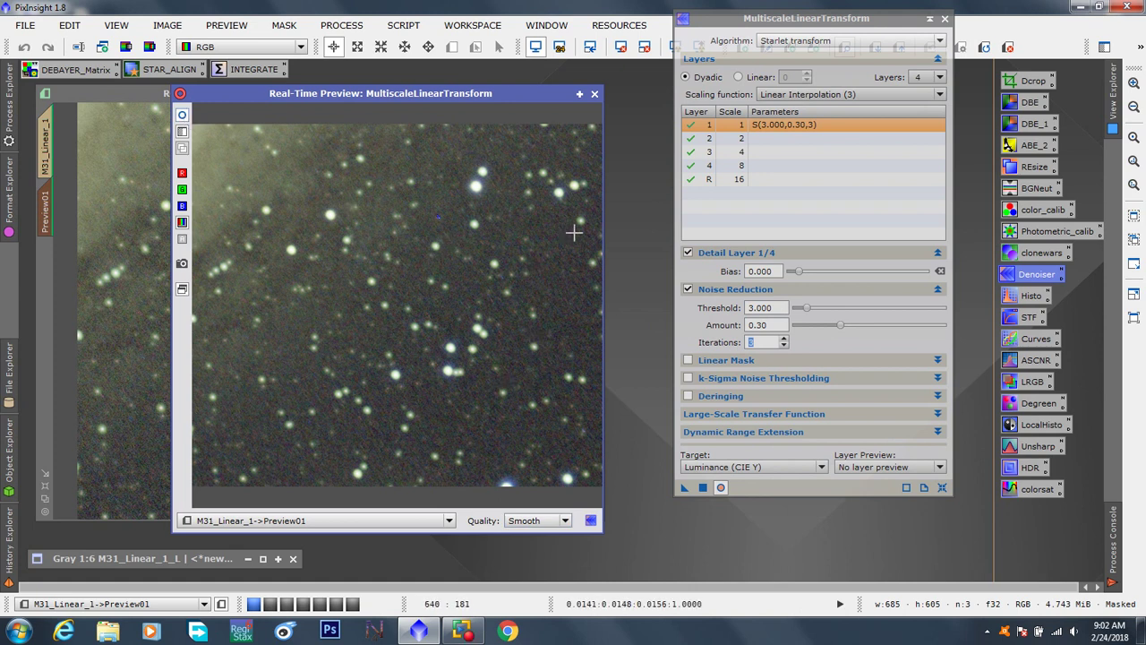
pyautogui.click(764, 138)
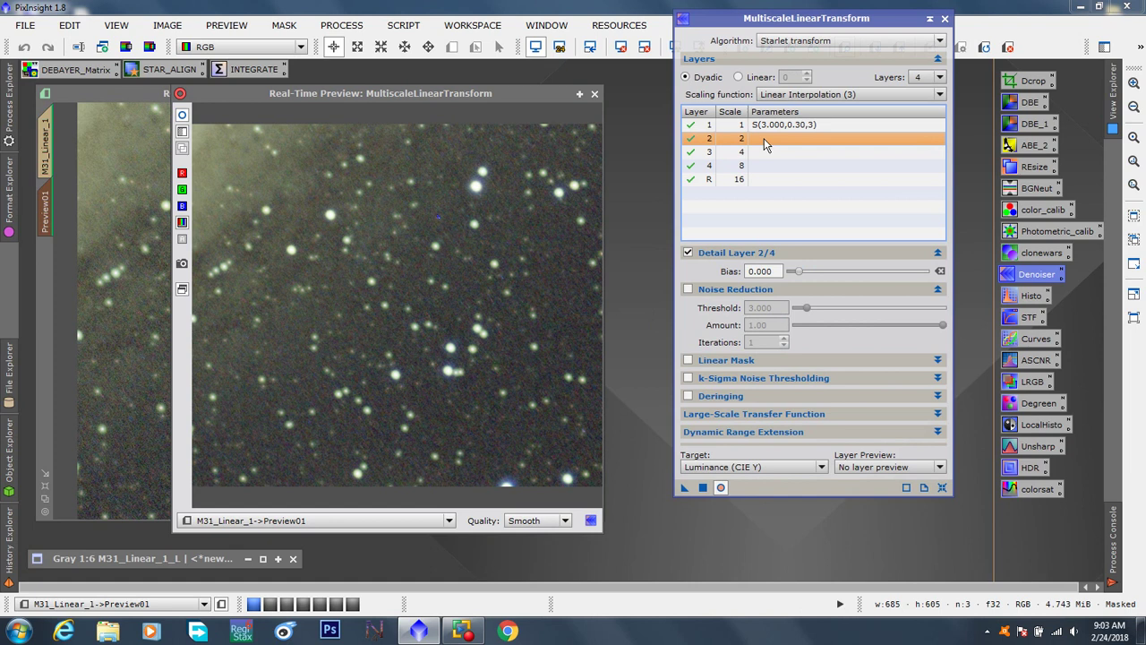
# Step: Enable layer 2 noise reduction with threshold 2.000 and amount 0.30, refreshing the preview
pyautogui.click(687, 288)
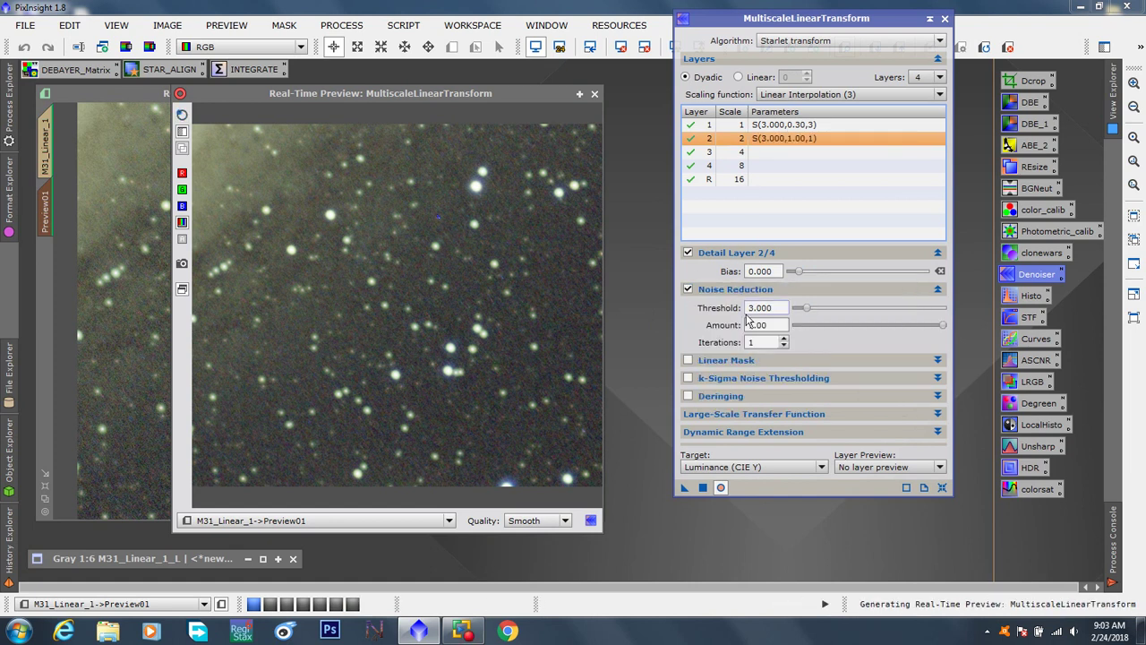
pyautogui.click(806, 309)
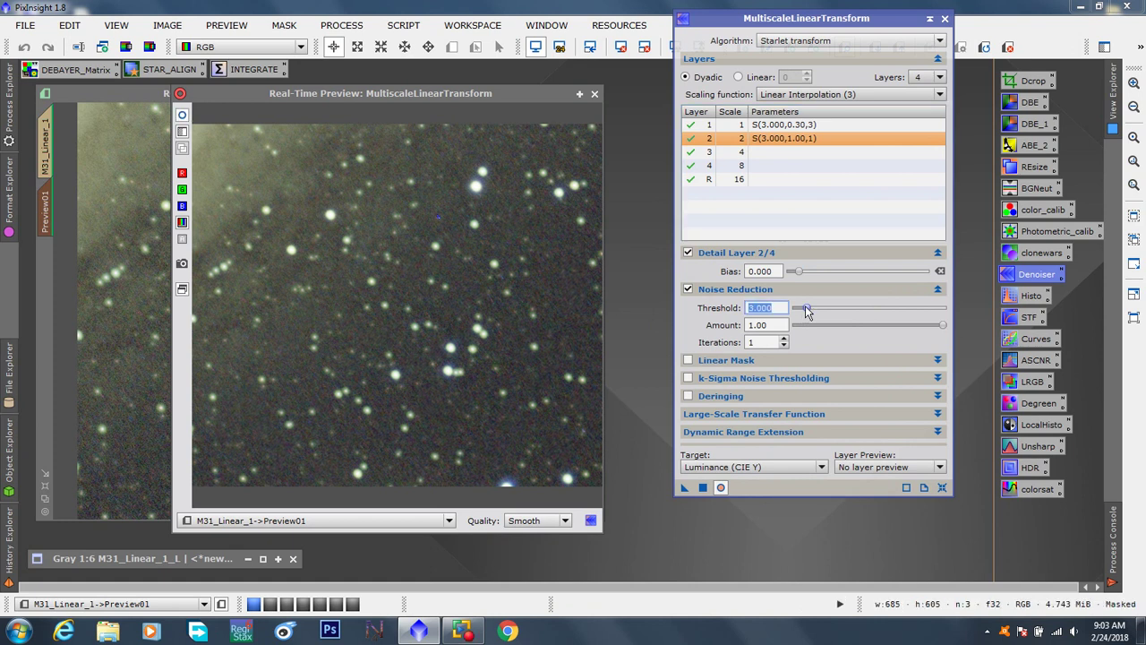
pyautogui.moveTo(806, 309); pyautogui.dragTo(801, 310)
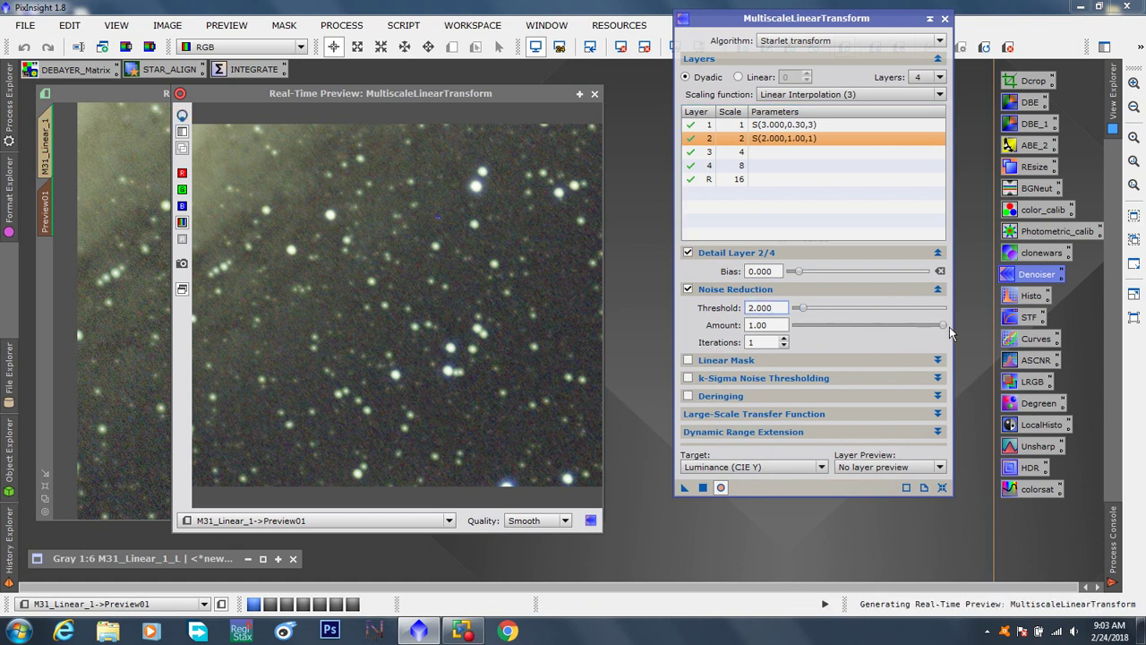
pyautogui.moveTo(945, 325); pyautogui.dragTo(841, 326)
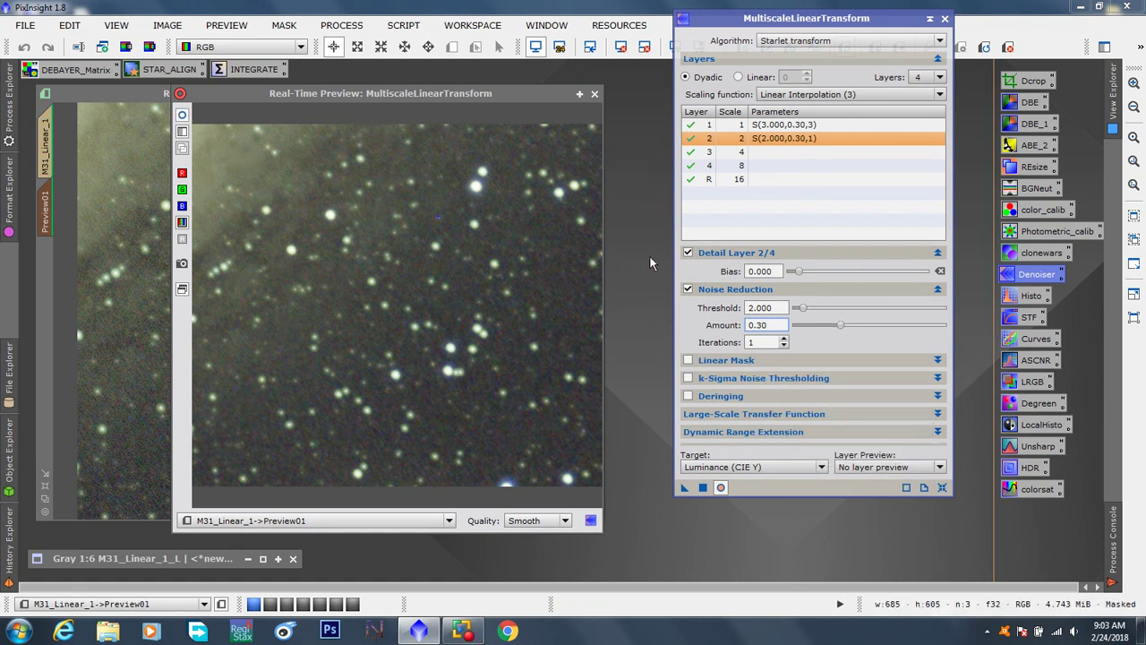
pyautogui.click(182, 119)
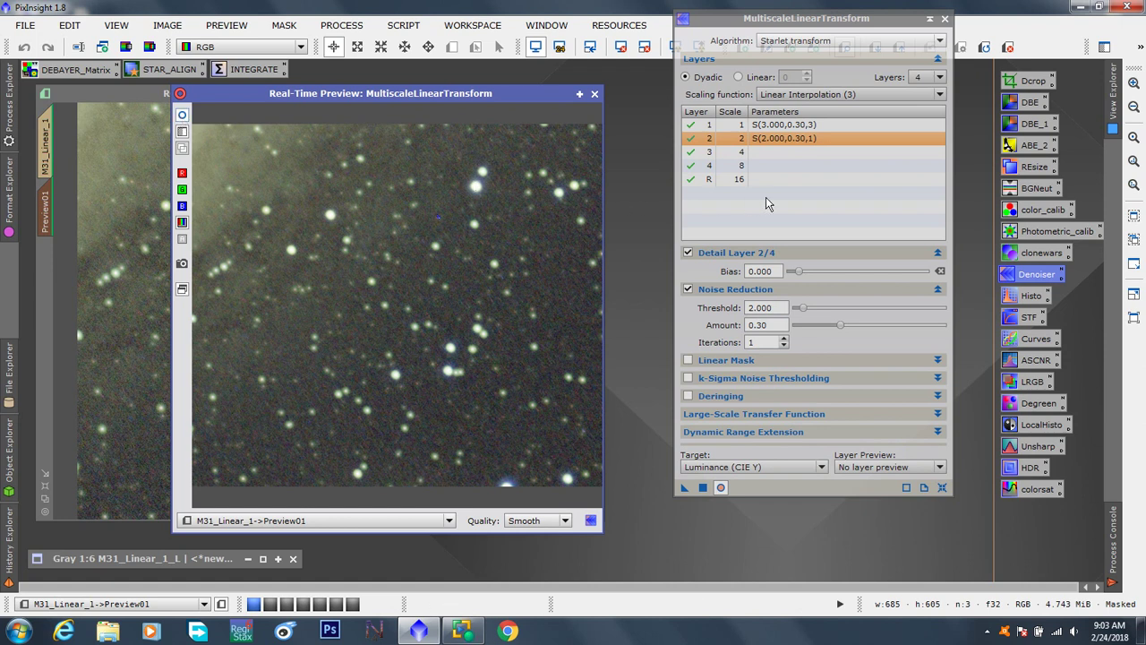
pyautogui.click(768, 152)
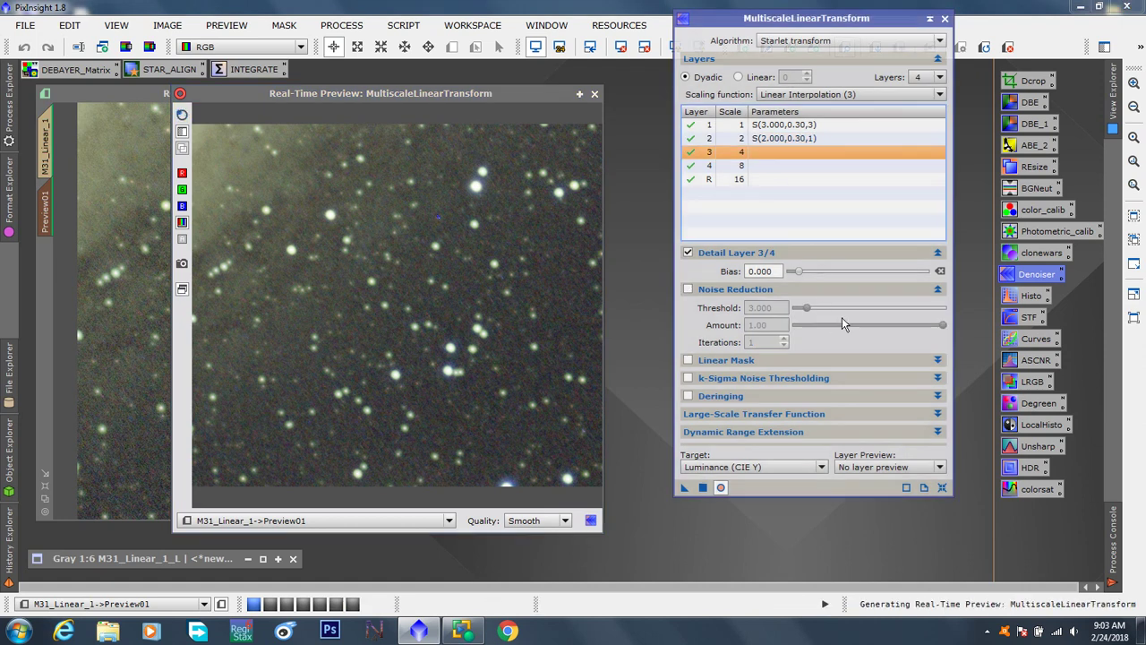
# Step: Enable layer 3 noise reduction with threshold 1.000 and amount about 0.31
pyautogui.click(688, 288)
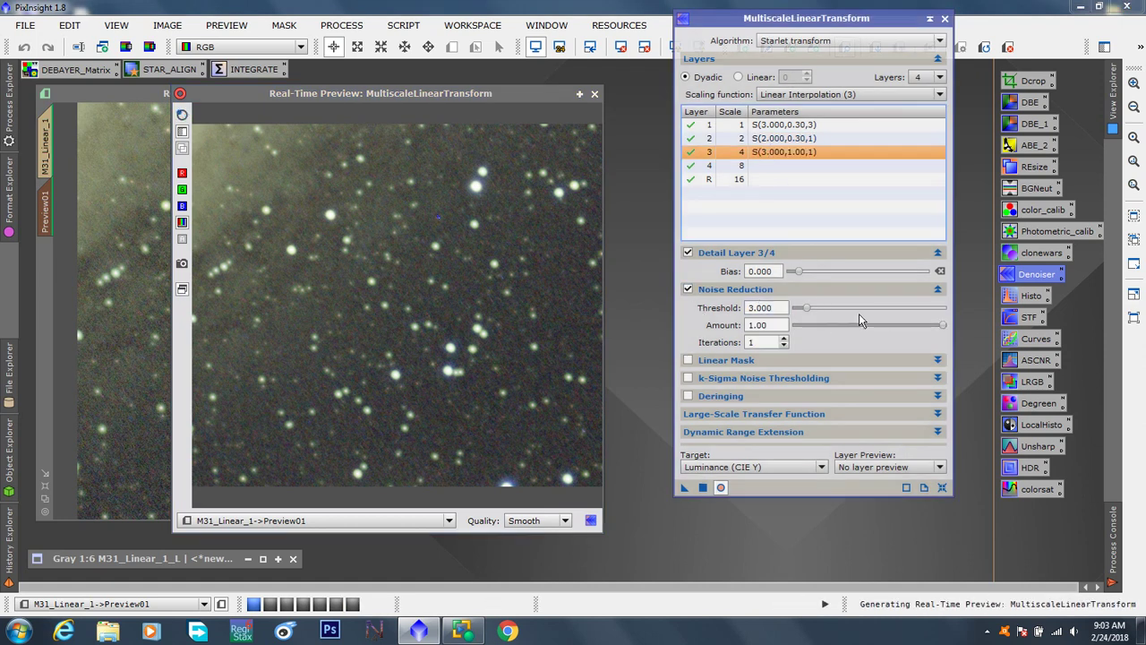
pyautogui.moveTo(811, 313); pyautogui.dragTo(803, 313)
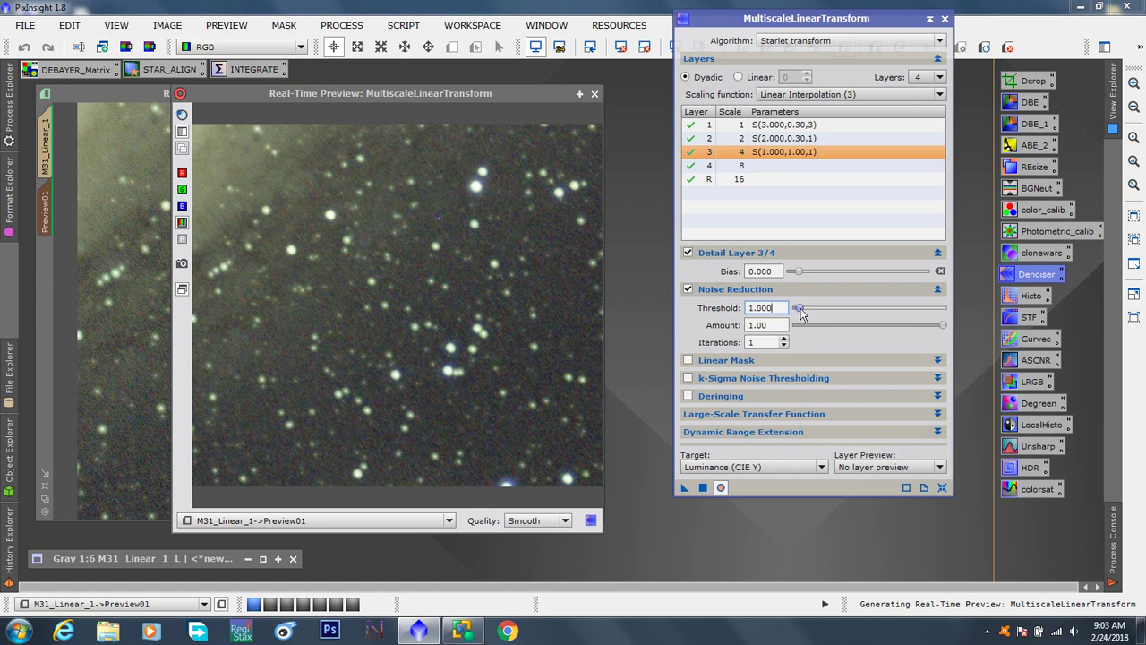
pyautogui.moveTo(943, 326); pyautogui.dragTo(916, 329)
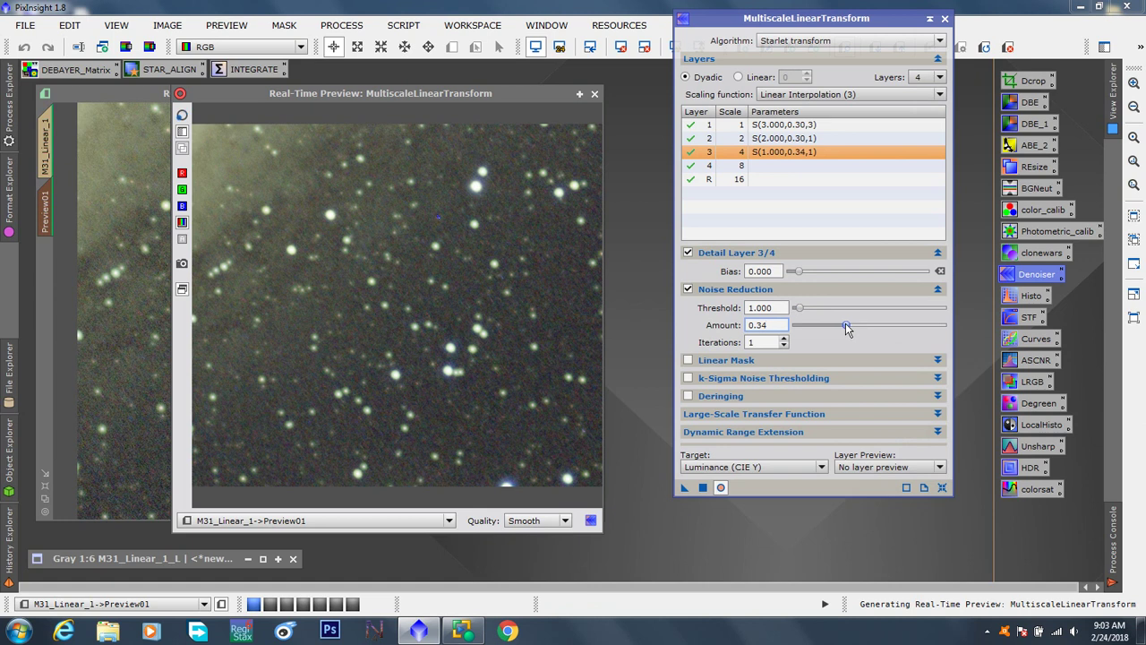
pyautogui.moveTo(843, 328); pyautogui.dragTo(841, 327)
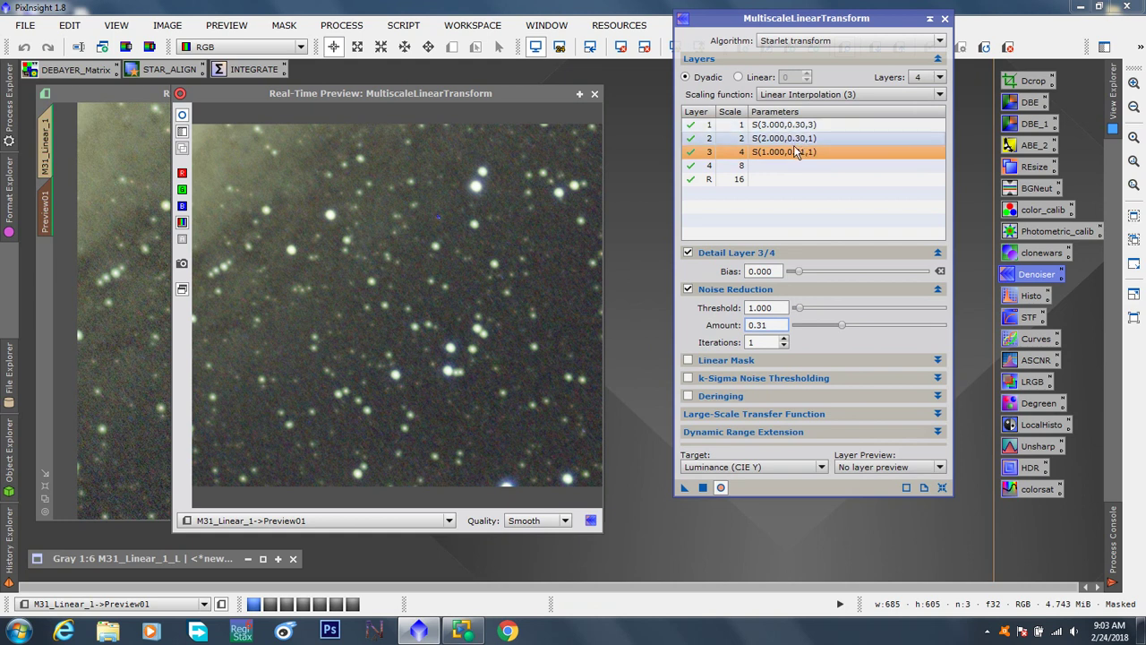
# Step: Refresh the real-time preview to show the final noise reduction on layers 1–3
pyautogui.click(181, 116)
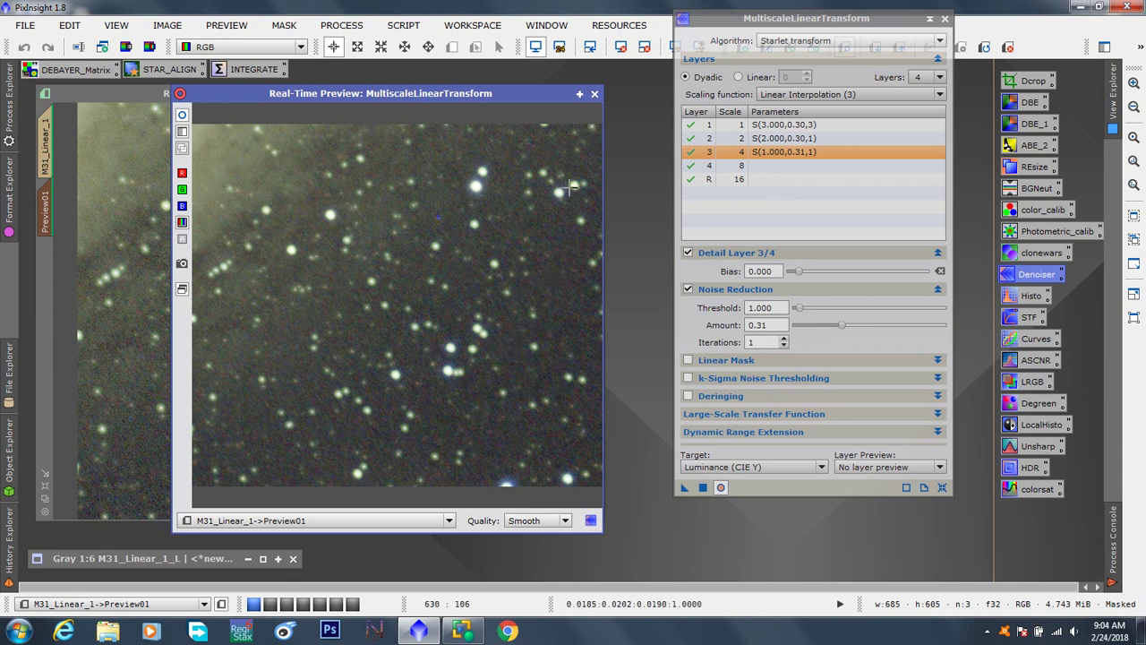
# Step: Close the real-time preview and apply the MultiscaleLinearTransform noise reduction to the full M31_Linear_1 image
pyautogui.click(596, 94)
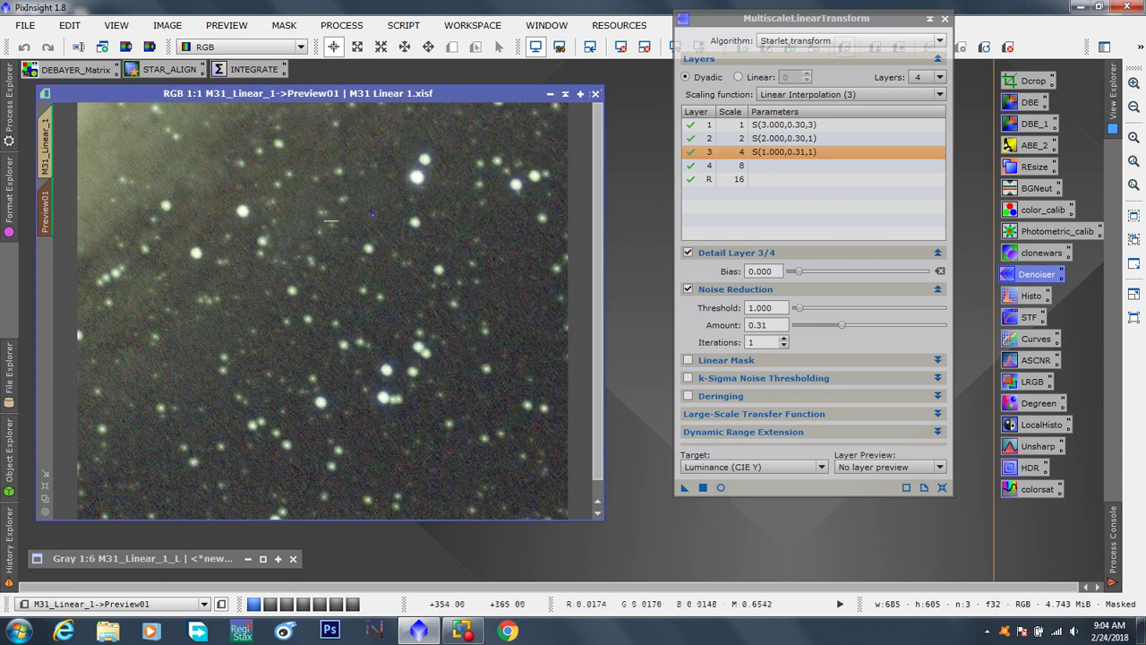
pyautogui.click(47, 149)
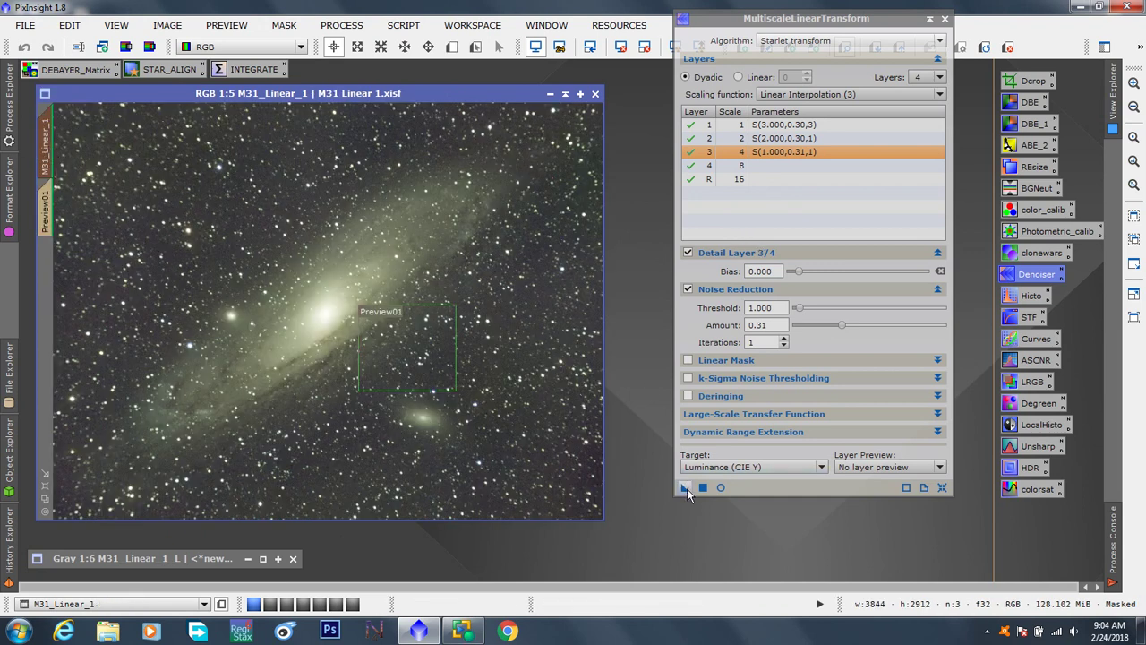
pyautogui.moveTo(685, 491); pyautogui.dragTo(419, 336)
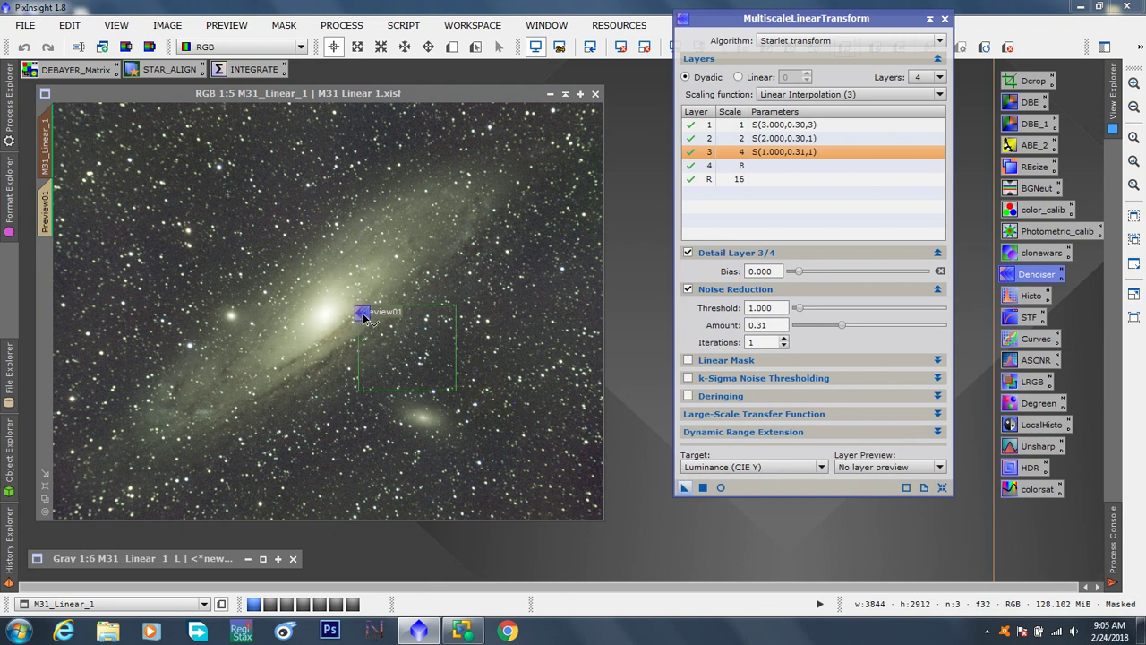
pyautogui.moveTo(363, 312); pyautogui.dragTo(363, 312)
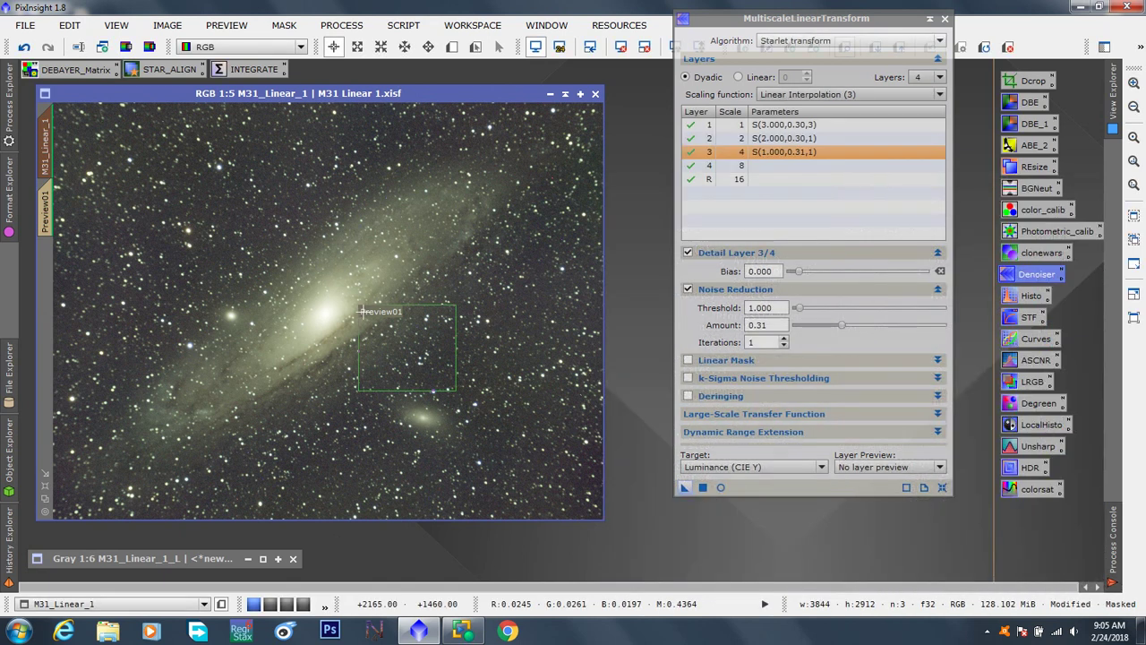
# Step: Zoom into the image and undo then redo the noise reduction to compare before and after
pyautogui.scroll(4, 318, 287)
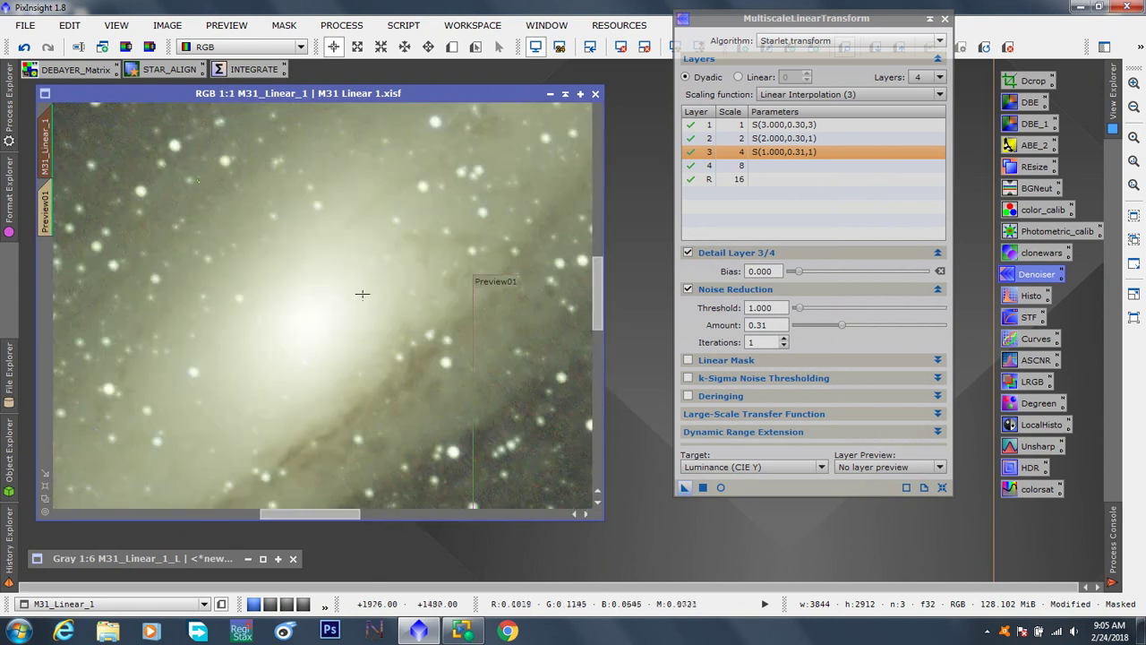
pyautogui.moveTo(598, 283); pyautogui.dragTo(596, 405)
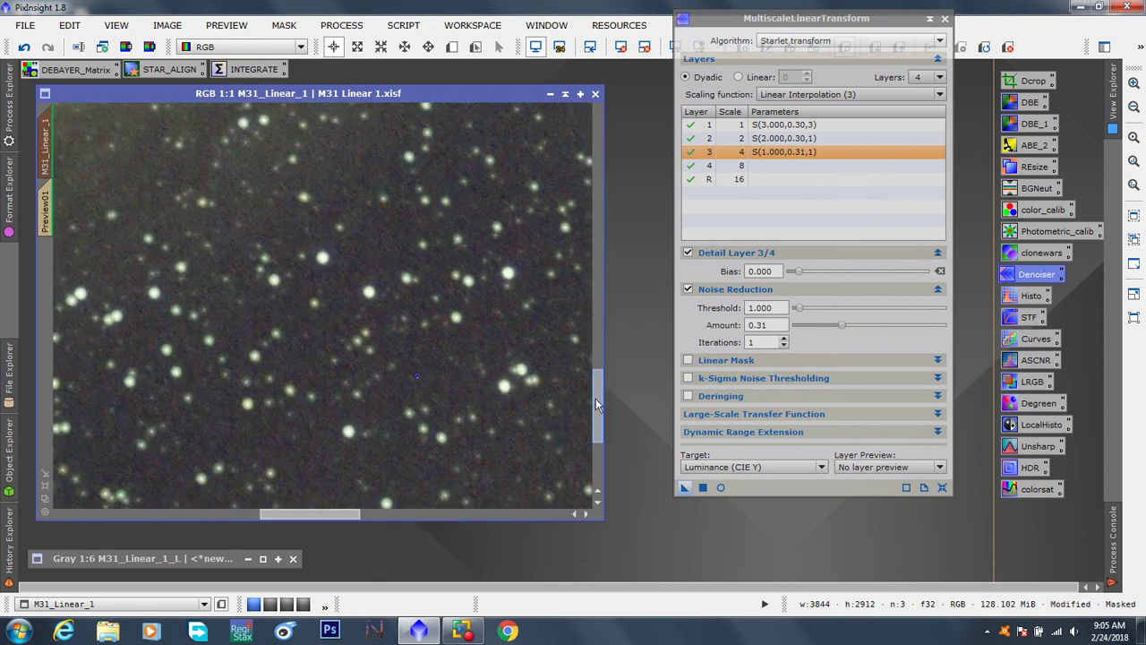
pyautogui.click(25, 48)
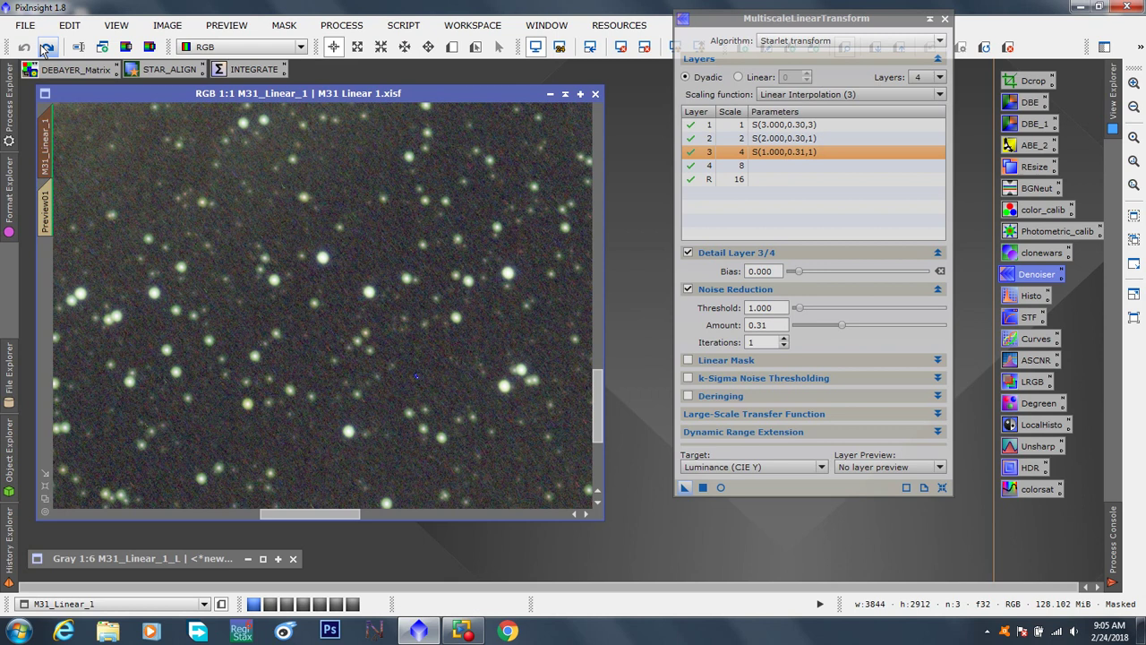
pyautogui.click(48, 49)
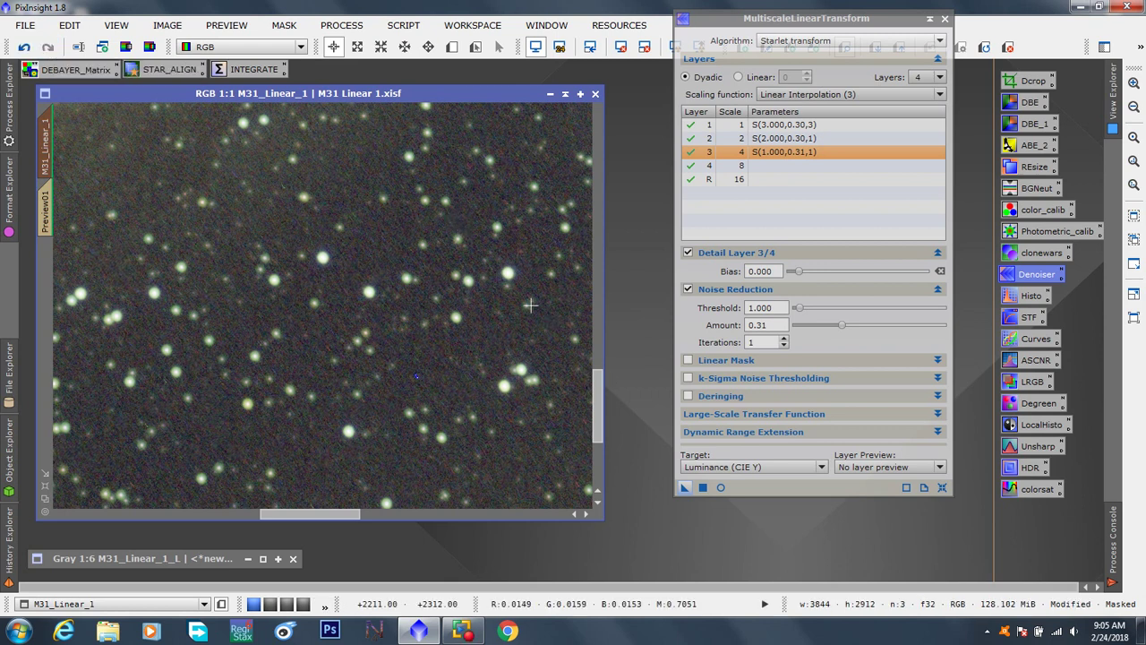
# Step: Pan and zoom closely into the star field to inspect the softened background grain
pyautogui.moveTo(597, 394); pyautogui.dragTo(577, 118)
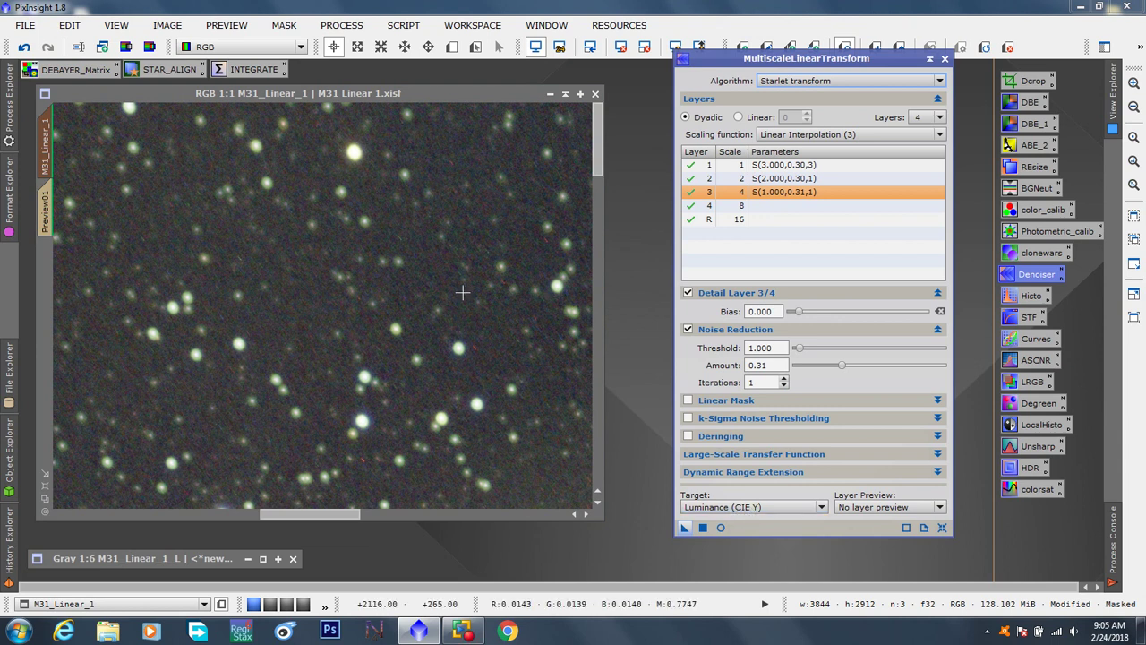
pyautogui.click(499, 205)
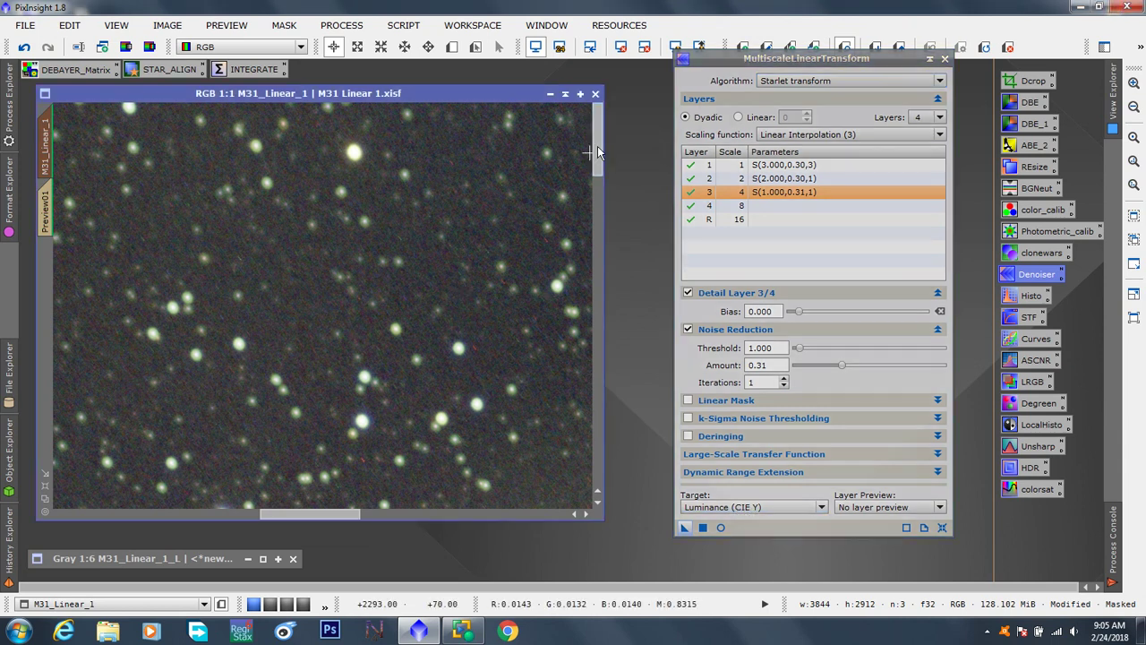
pyautogui.scroll(4, 417, 259)
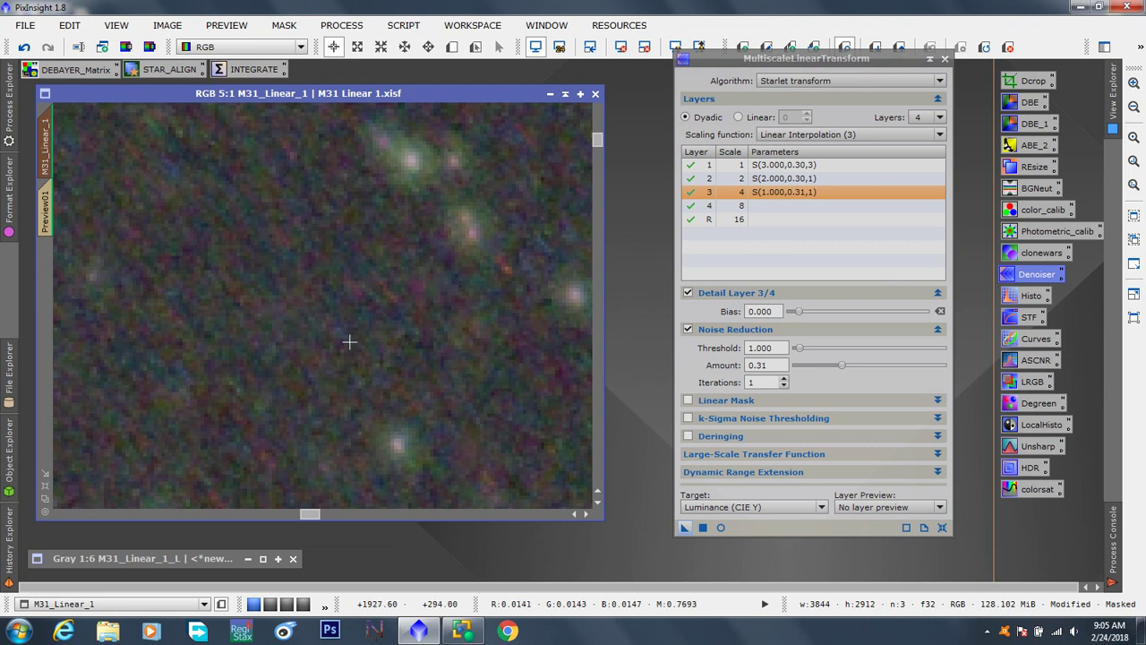
# Step: Set the Target to Chrominance (restore CIE Y) and show Preview01 at full size
pyautogui.click(822, 508)
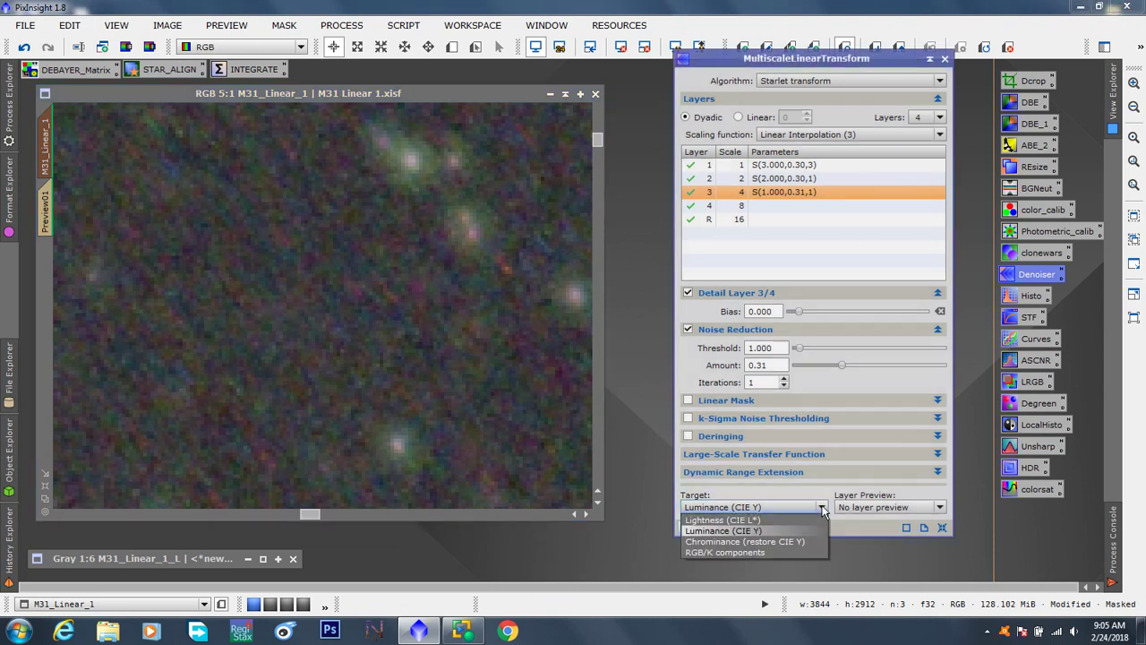
pyautogui.click(748, 542)
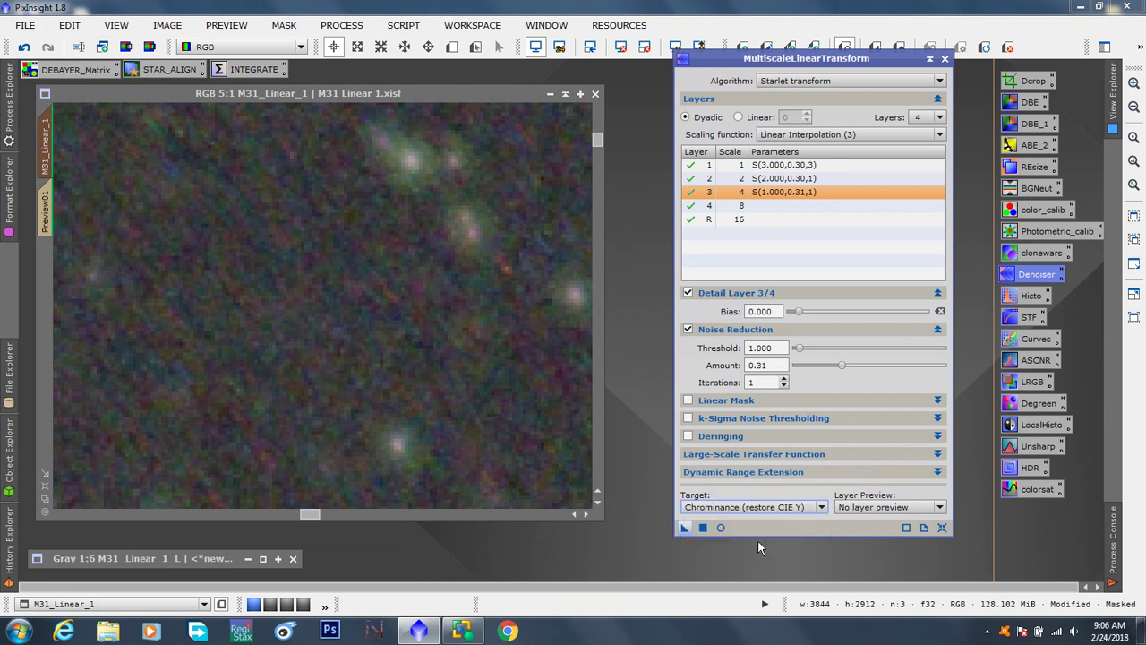
pyautogui.scroll(-10, 410, 328)
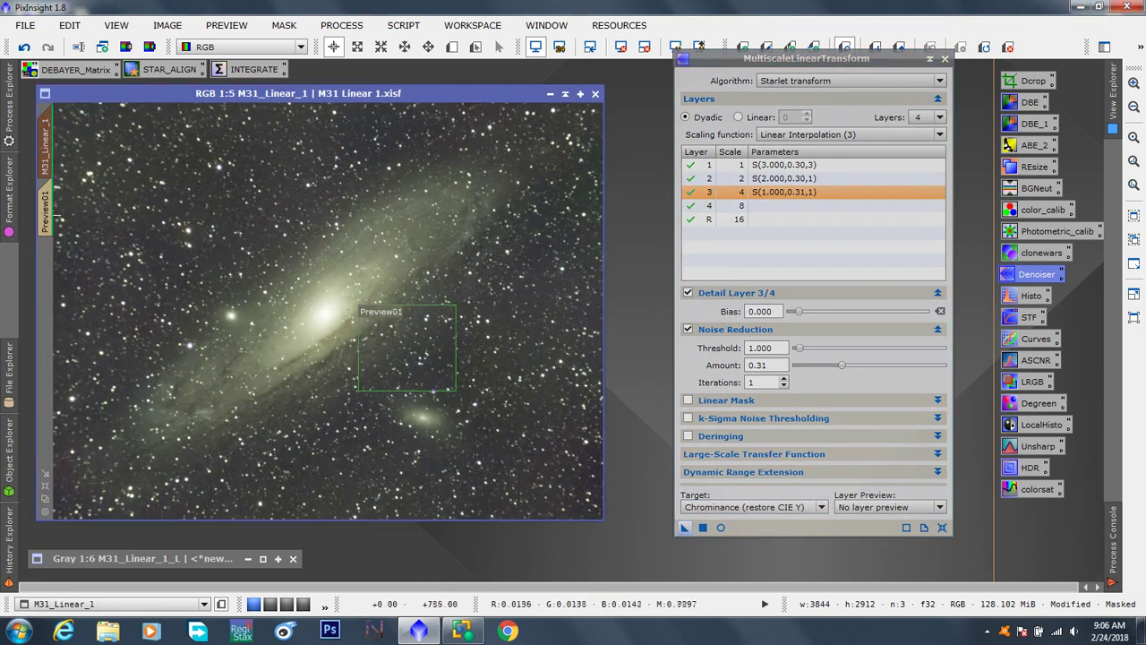
pyautogui.doubleClick(412, 326)
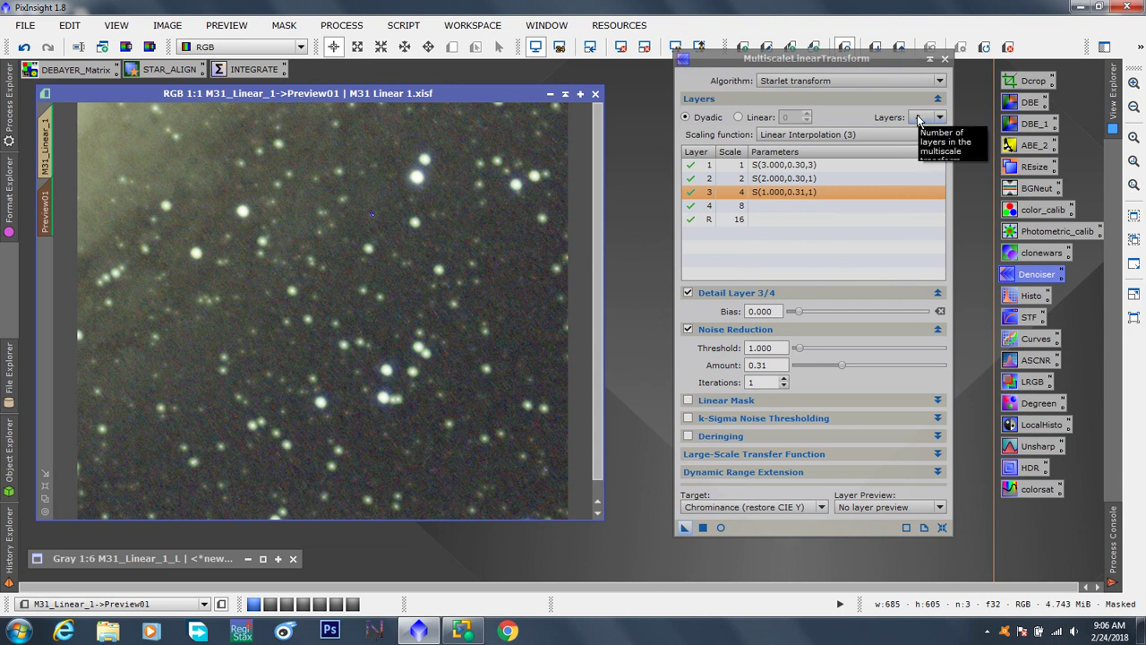
# Step: After briefly trying Luminance, restore the Chrominance target and set Layers to 7
pyautogui.click(758, 507)
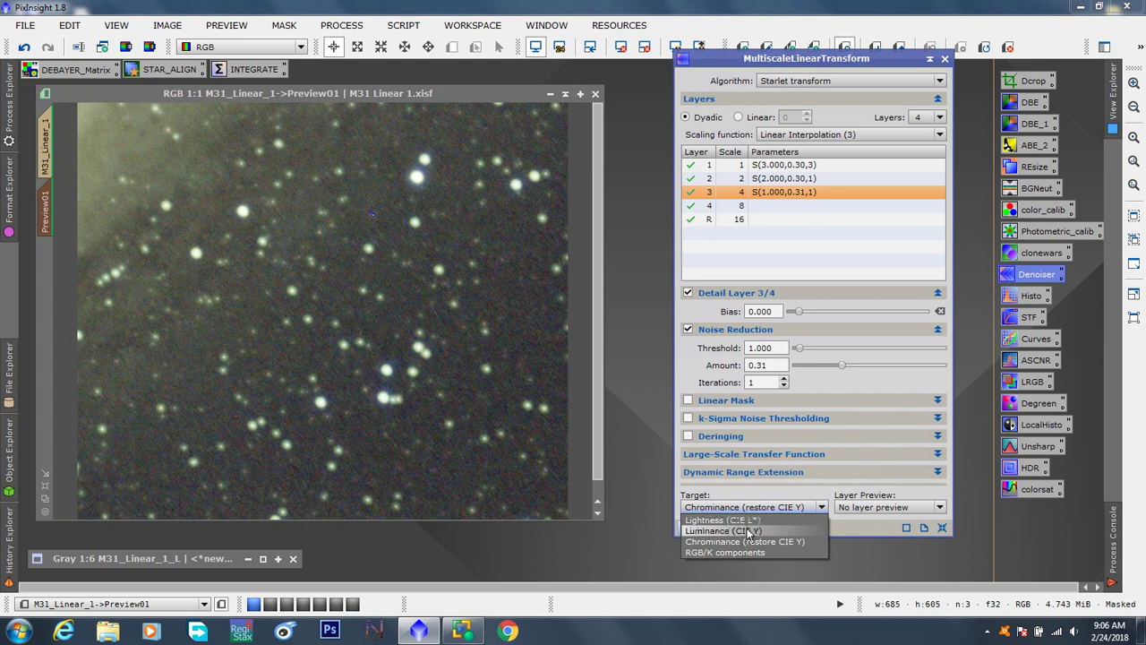
pyautogui.click(749, 532)
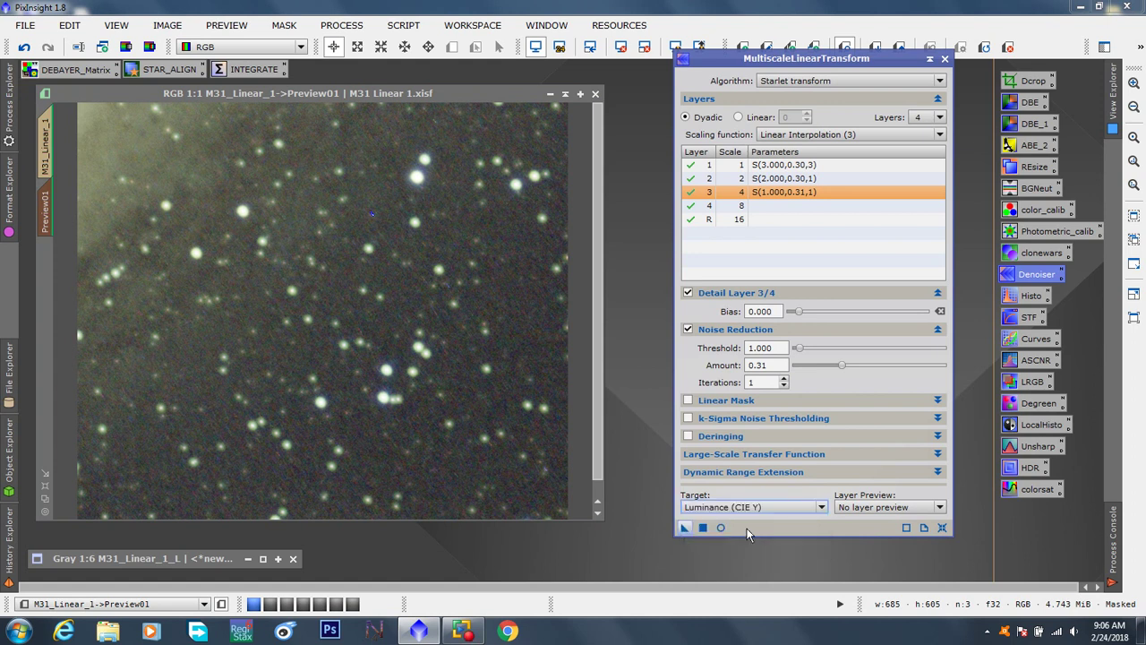
pyautogui.click(922, 119)
pyautogui.click(922, 120)
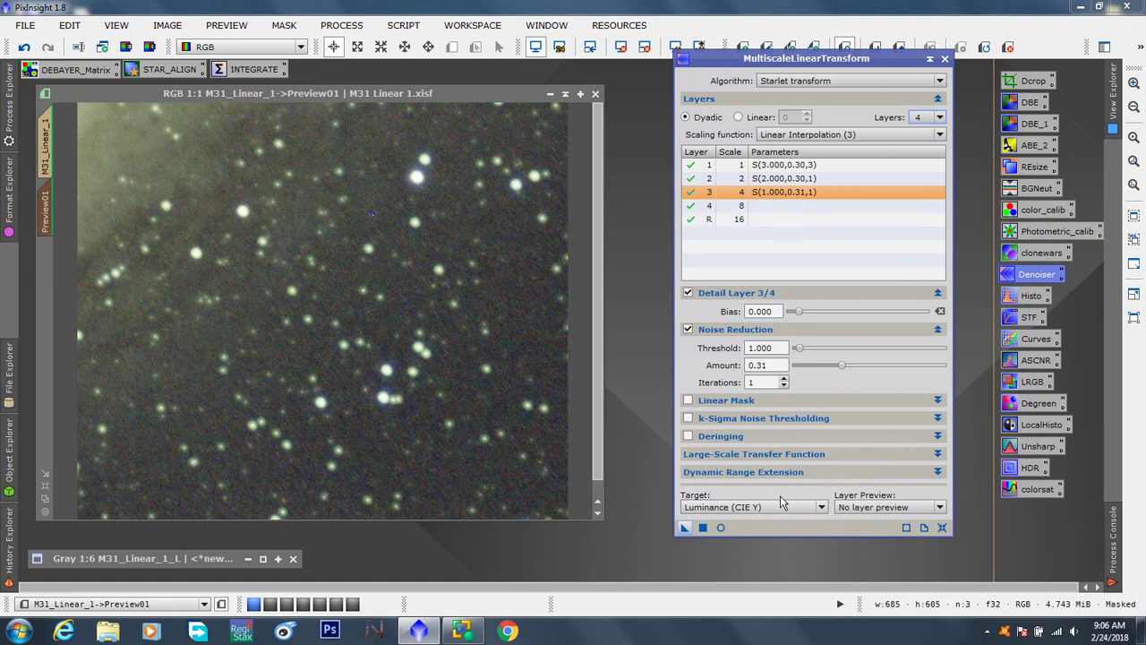
pyautogui.click(821, 507)
pyautogui.click(735, 542)
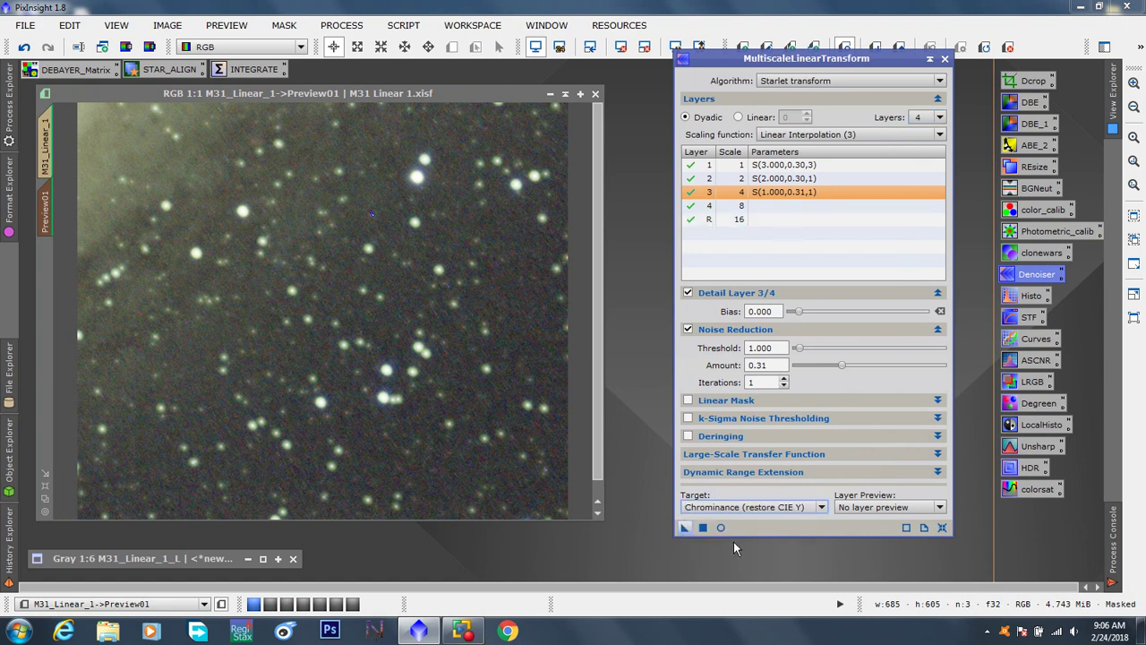
pyautogui.click(922, 117)
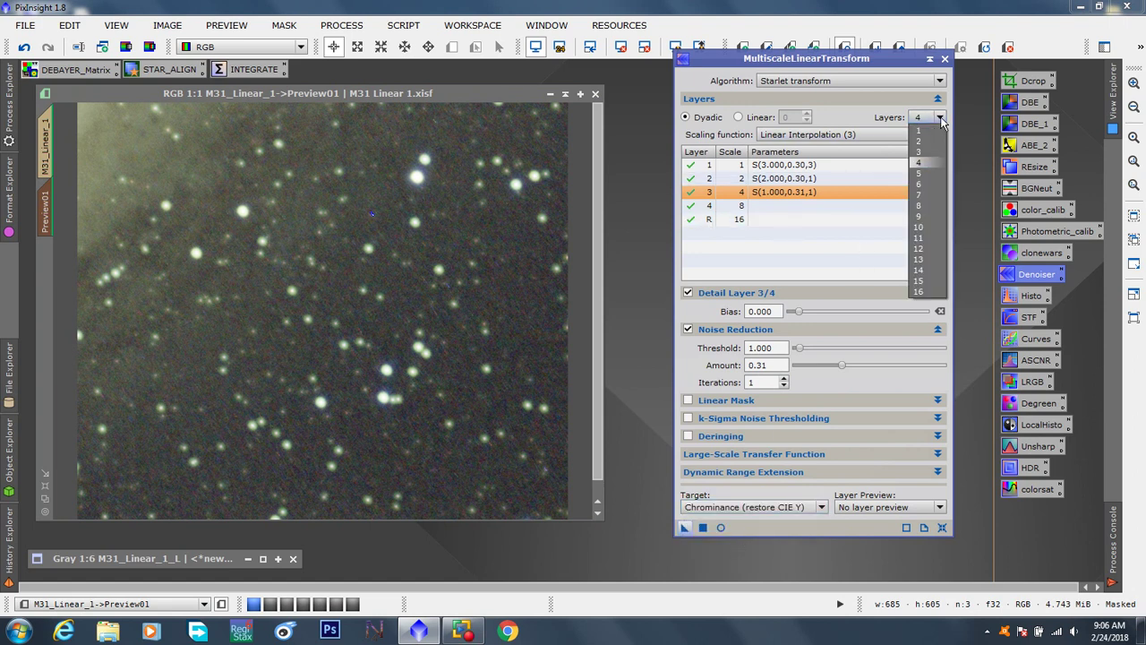
pyautogui.click(920, 195)
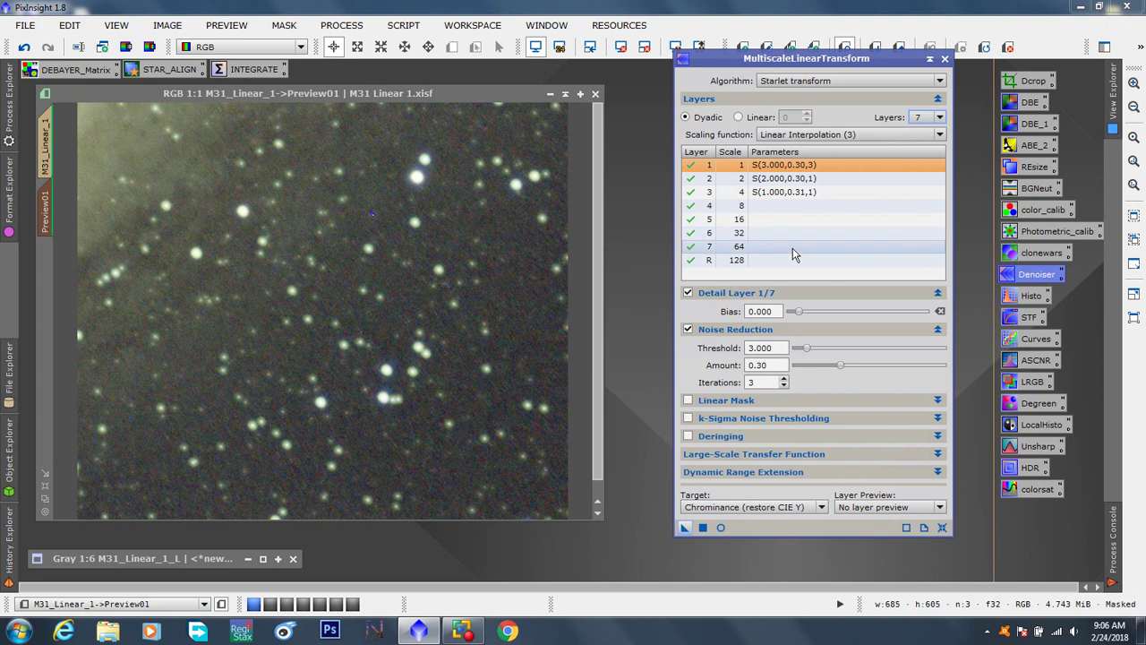
# Step: Open a real-time preview of Preview01 with the chrominance, 7-layer settings and move the panel up
pyautogui.click(721, 528)
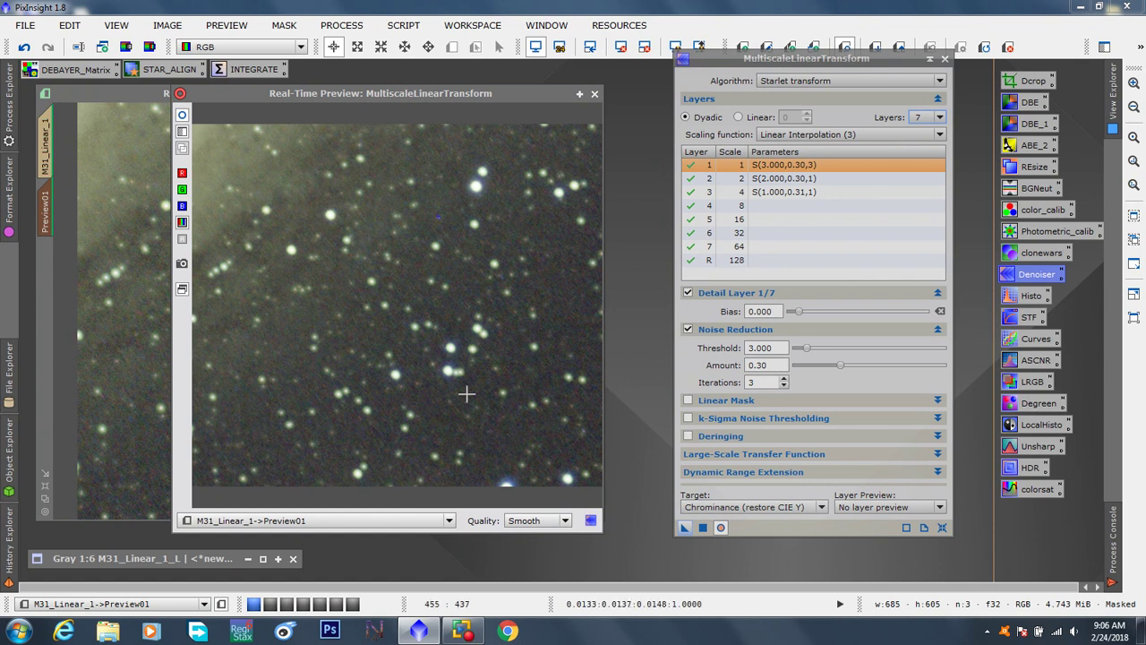
pyautogui.click(451, 521)
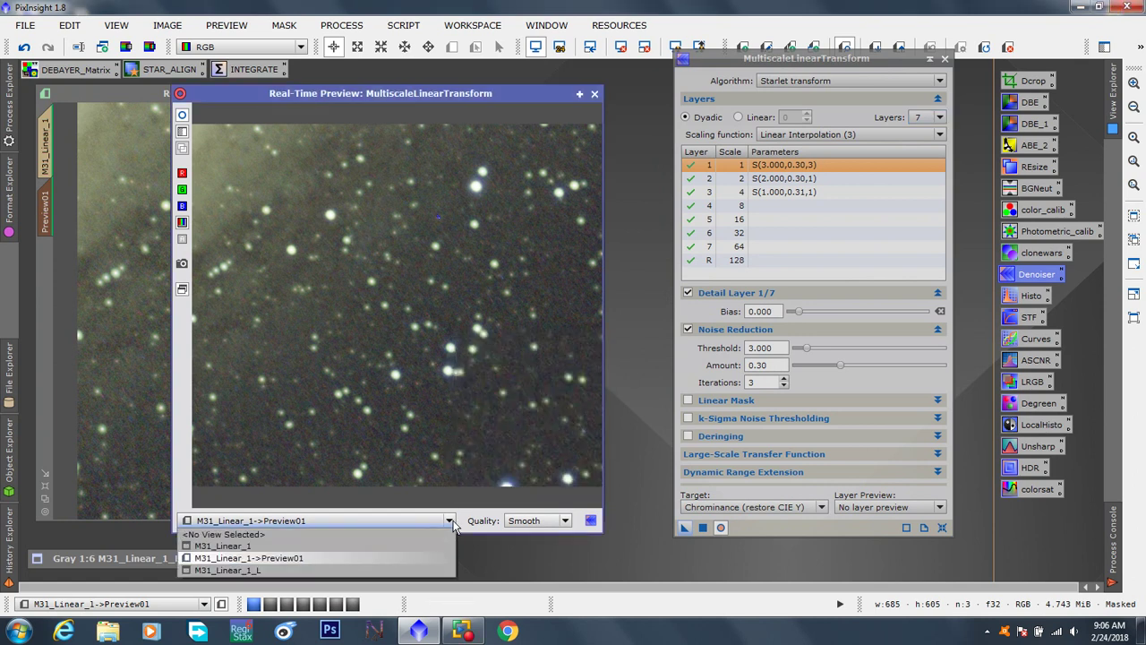
pyautogui.click(453, 524)
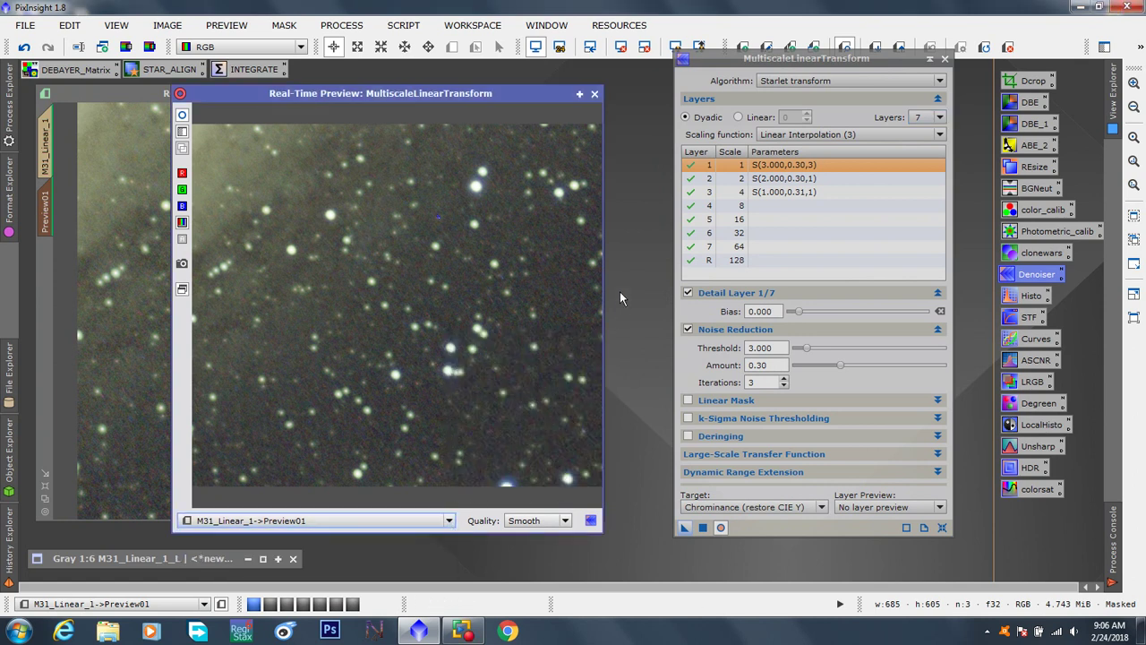
pyautogui.moveTo(761, 58); pyautogui.dragTo(733, 17)
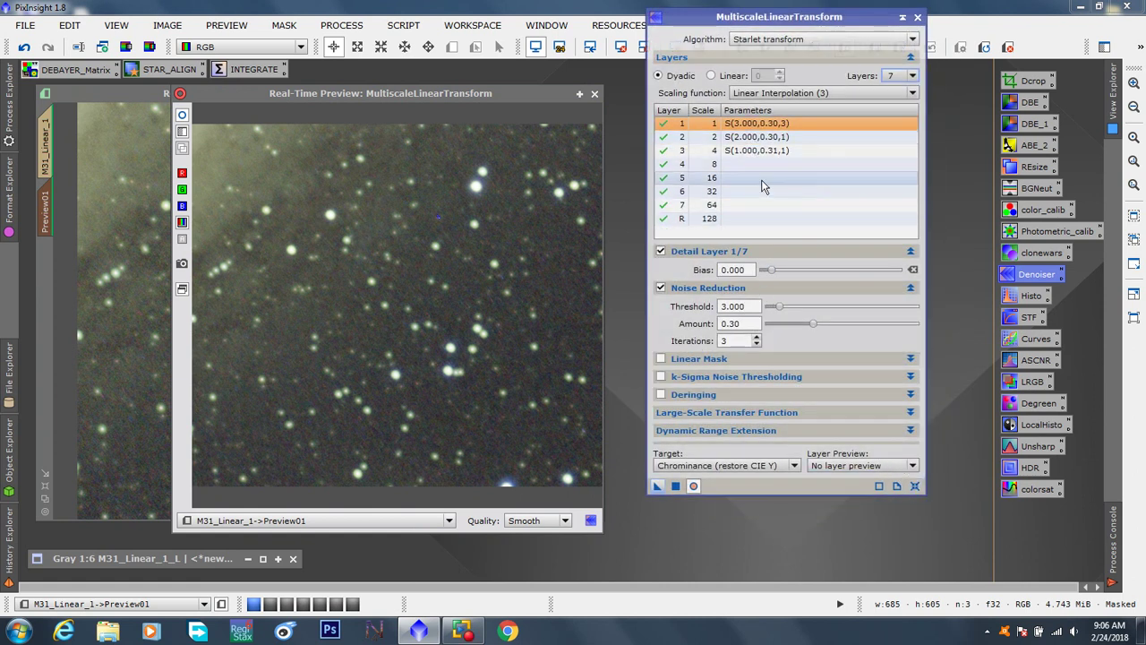
# Step: Reset MultiscaleLinearTransform to defaults, then set 7 layers and the Chrominance (restore CIE Y) target
pyautogui.click(915, 486)
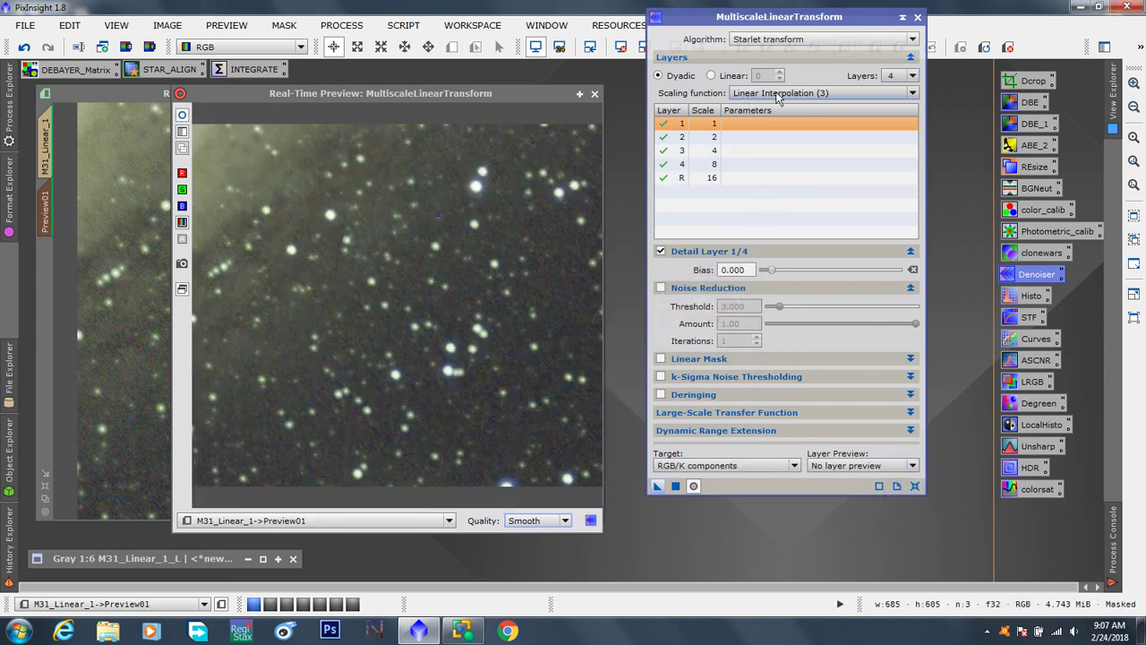
pyautogui.click(913, 77)
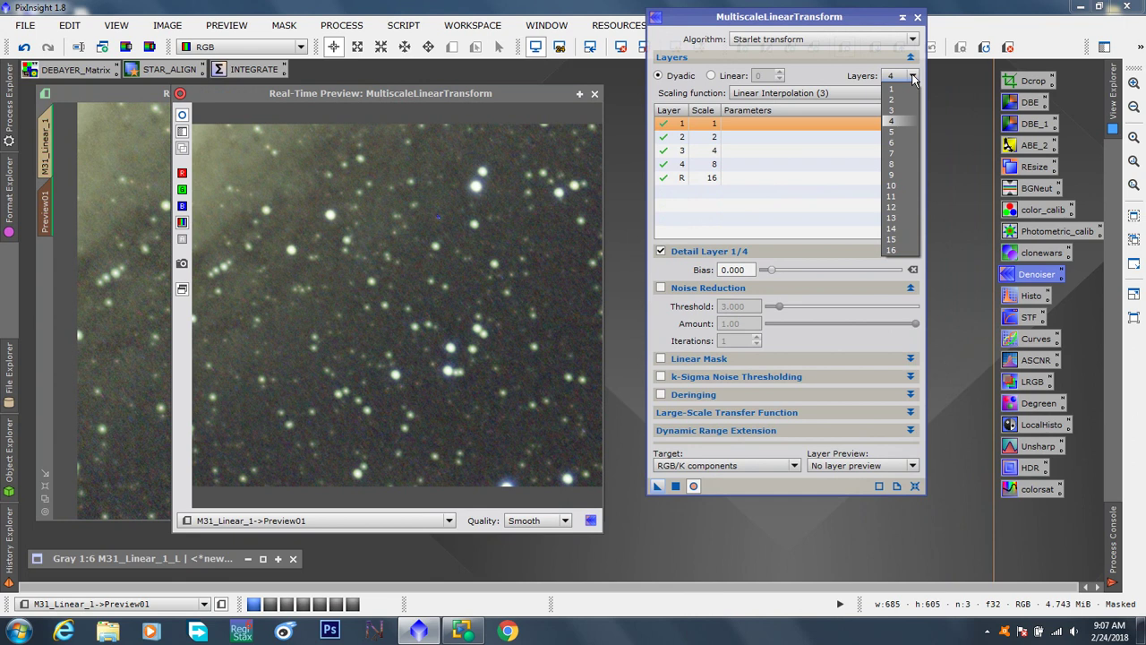
pyautogui.click(895, 153)
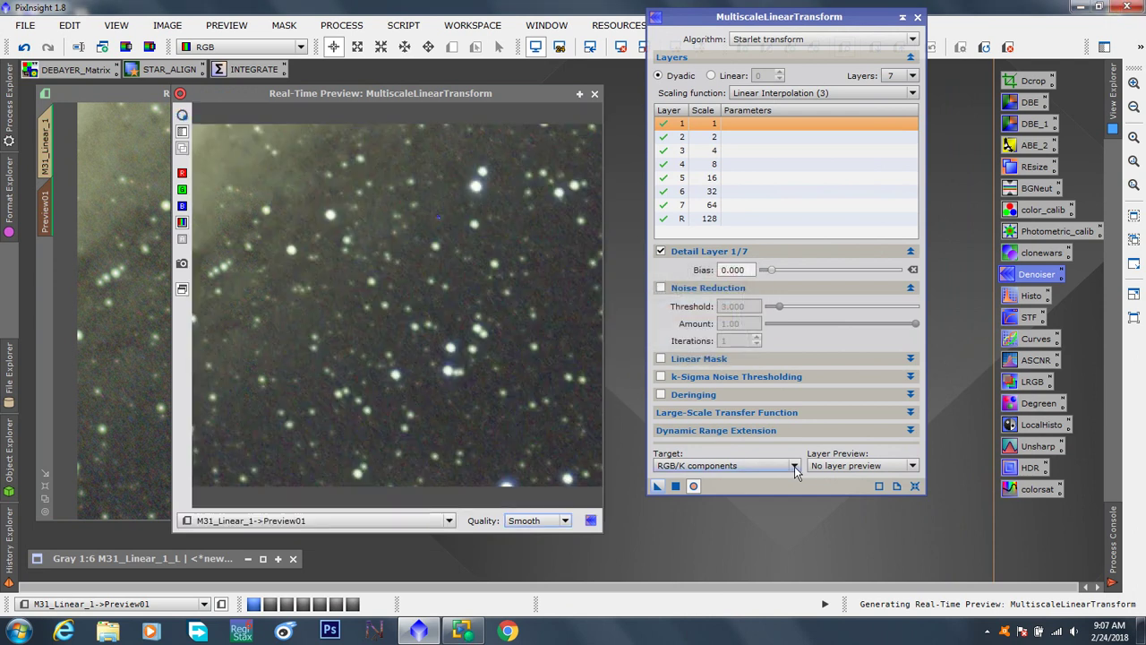
pyautogui.click(795, 466)
pyautogui.click(714, 501)
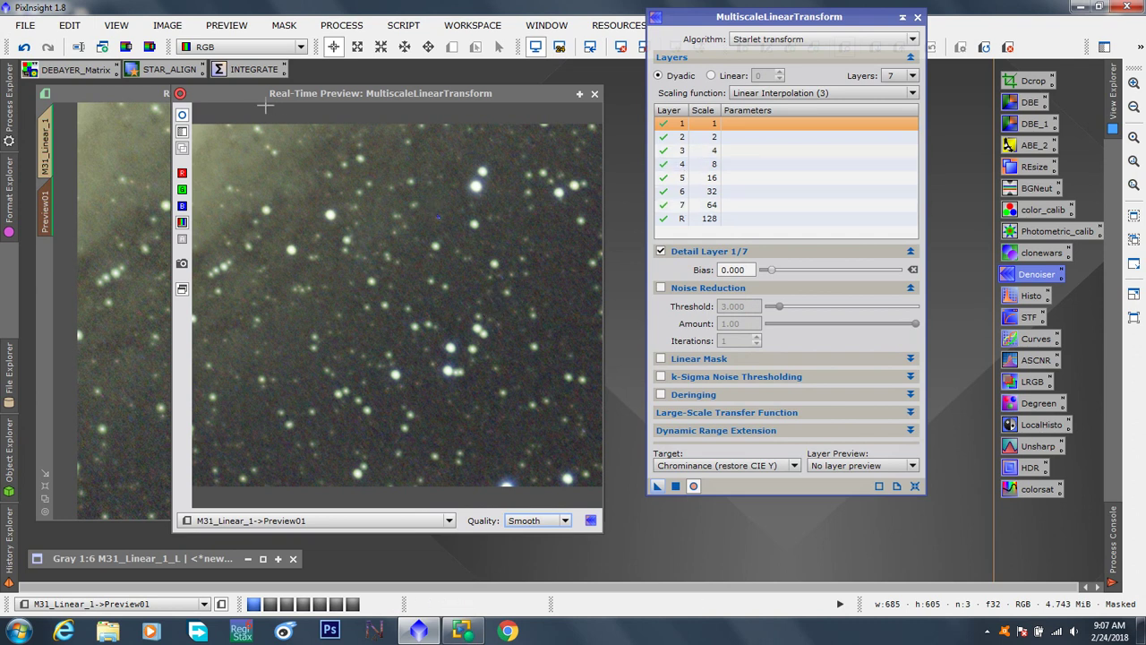
pyautogui.moveTo(265, 92); pyautogui.dragTo(625, 195)
# Step: Move Preview01 onto a star-field patch above the galaxy and shrink it
pyautogui.click(49, 143)
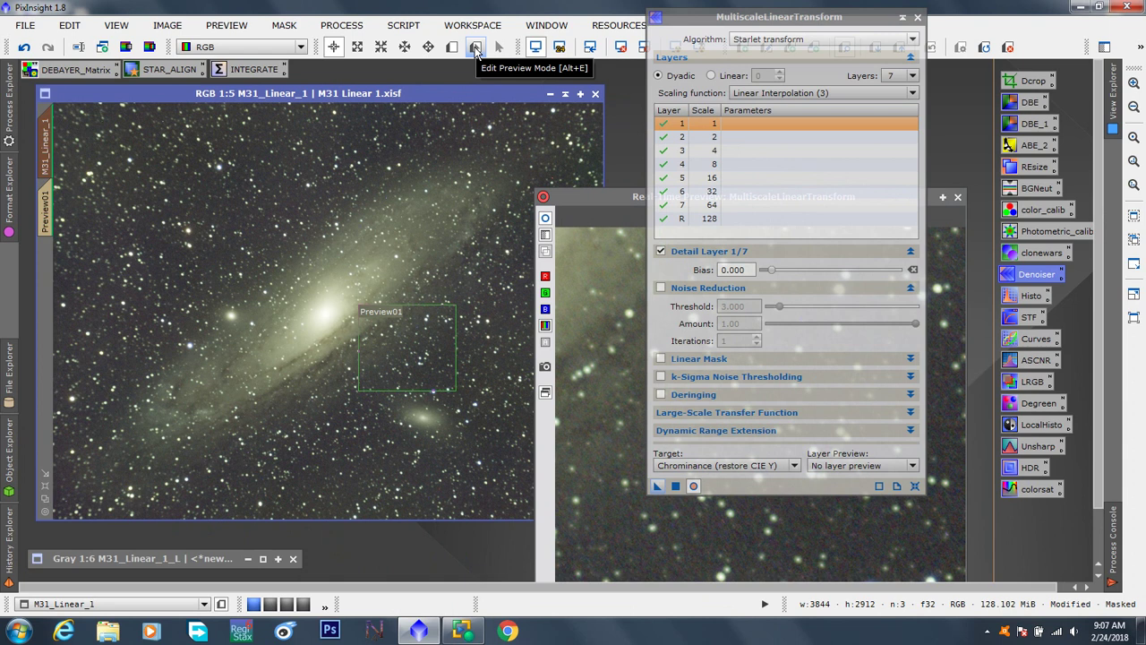
pyautogui.click(476, 50)
pyautogui.moveTo(421, 333); pyautogui.dragTo(257, 185)
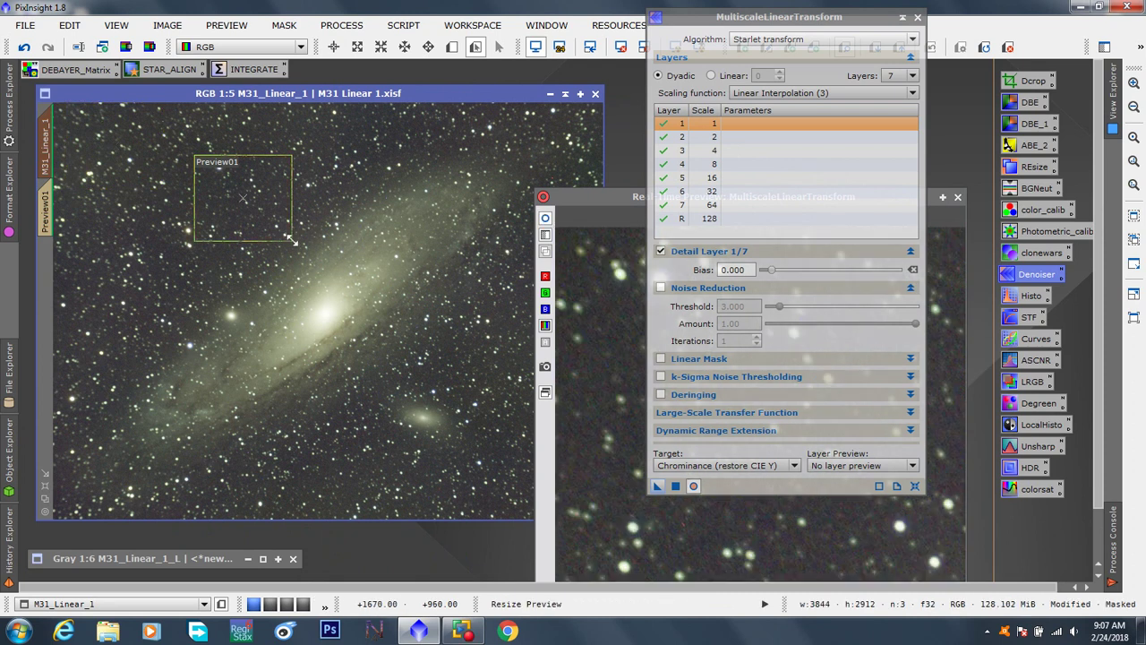
pyautogui.moveTo(288, 239); pyautogui.dragTo(248, 212)
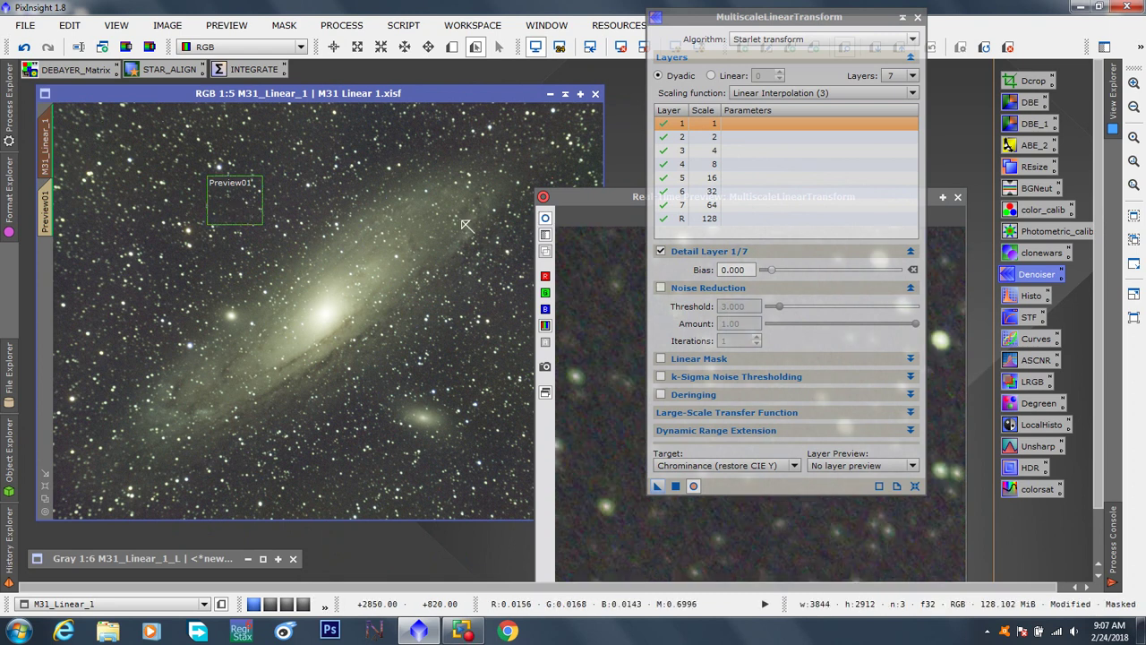
# Step: Rearrange the live preview and transform panel, shrink Preview01 further, and enlarge the live preview
pyautogui.moveTo(583, 196); pyautogui.dragTo(186, 94)
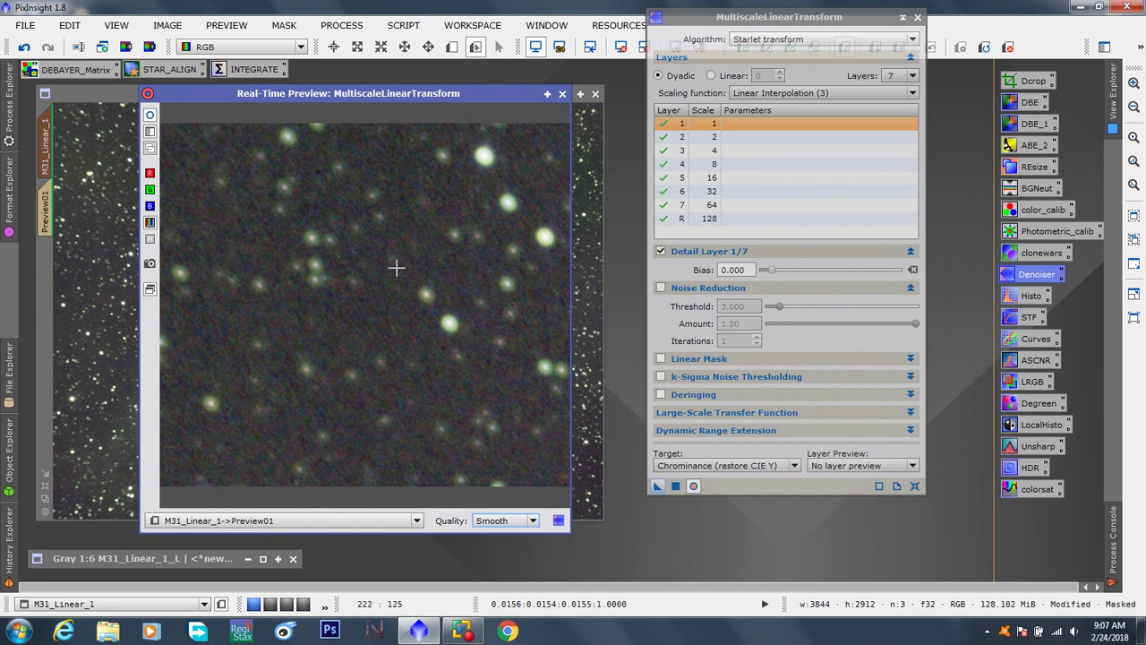
pyautogui.moveTo(742, 18); pyautogui.dragTo(733, 59)
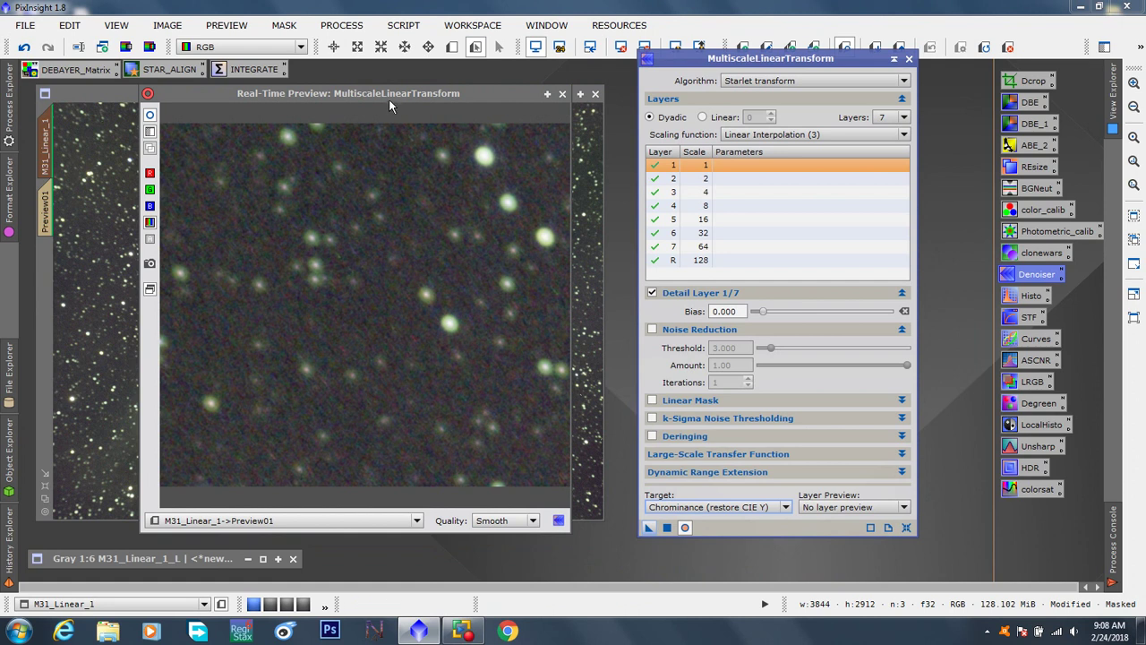
pyautogui.moveTo(393, 96); pyautogui.dragTo(695, 199)
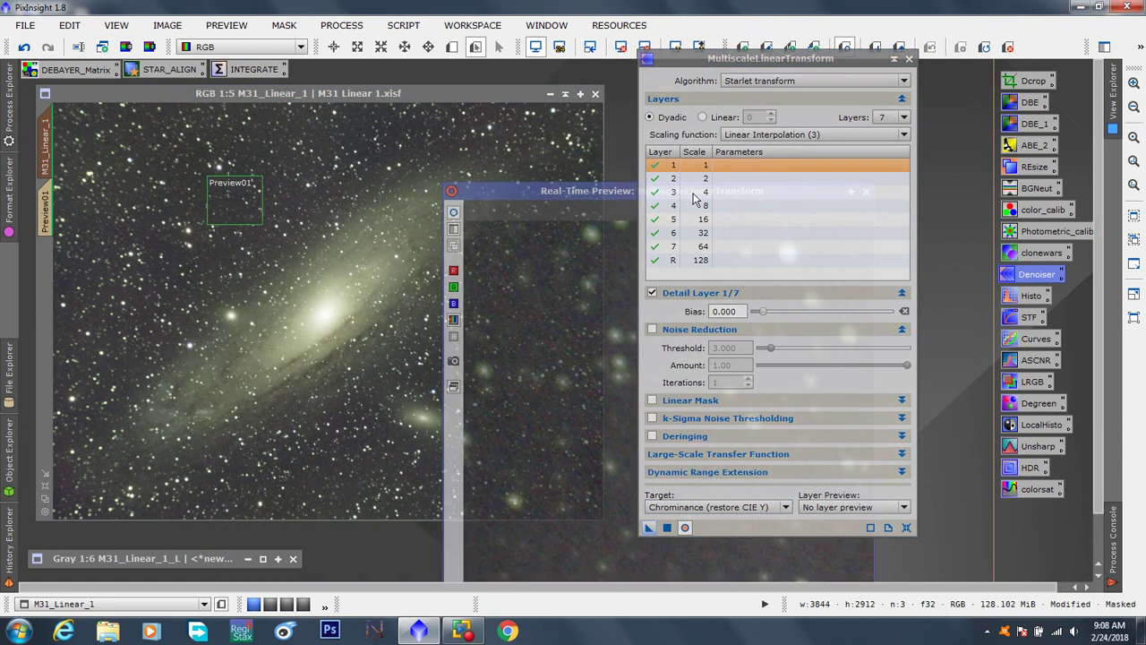
pyautogui.moveTo(696, 199); pyautogui.dragTo(405, 116)
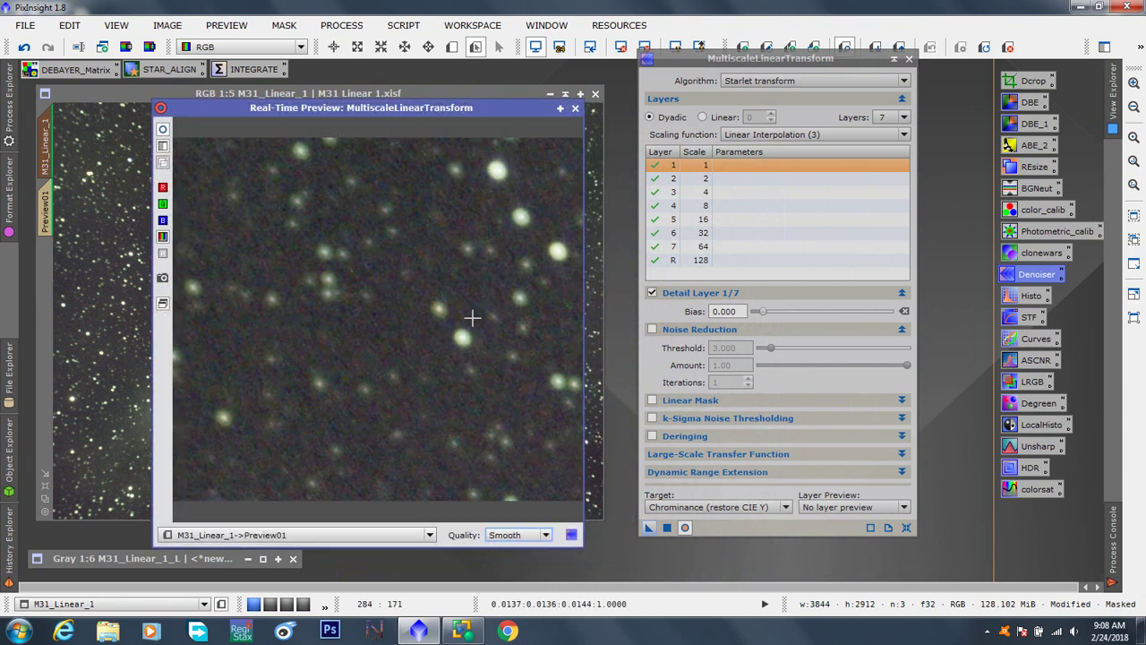
pyautogui.moveTo(256, 110); pyautogui.dragTo(587, 131)
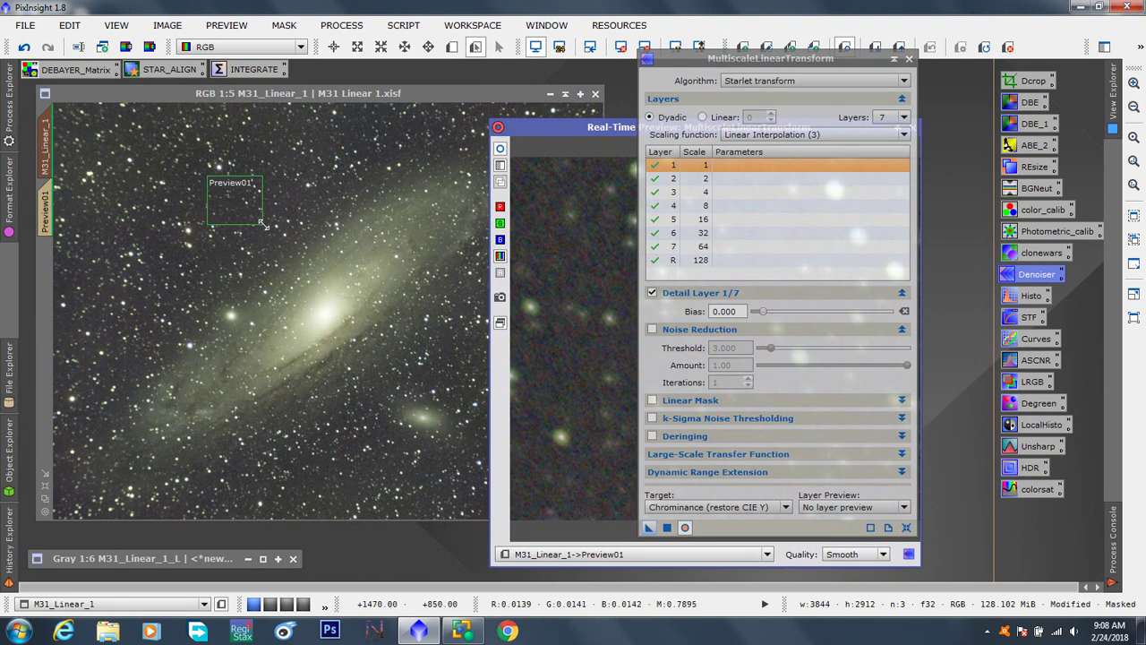
pyautogui.moveTo(265, 225); pyautogui.dragTo(229, 212)
pyautogui.moveTo(592, 133); pyautogui.dragTo(154, 100)
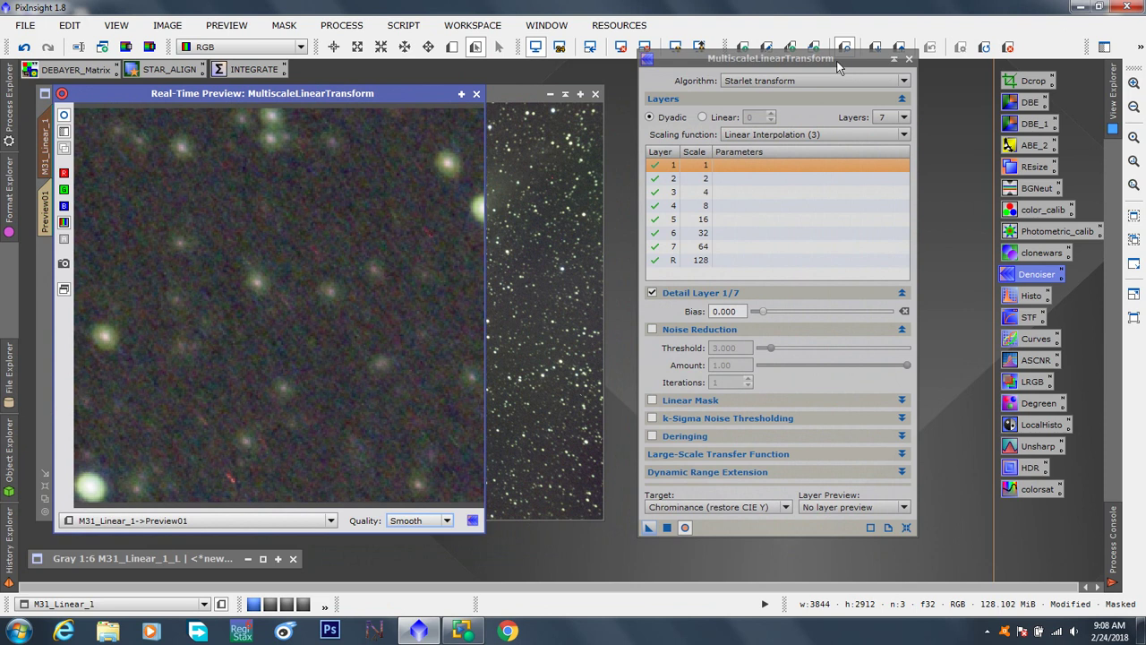
pyautogui.moveTo(837, 65); pyautogui.dragTo(1038, 38)
pyautogui.moveTo(481, 535); pyautogui.dragTo(784, 557)
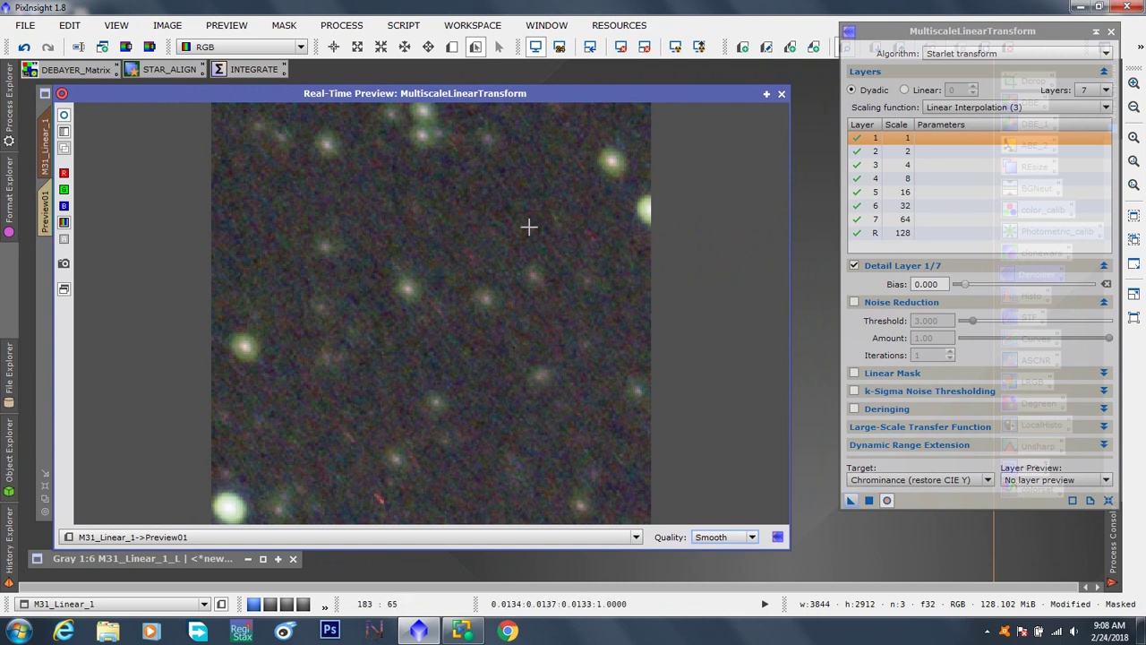
pyautogui.moveTo(866, 34); pyautogui.dragTo(839, 59)
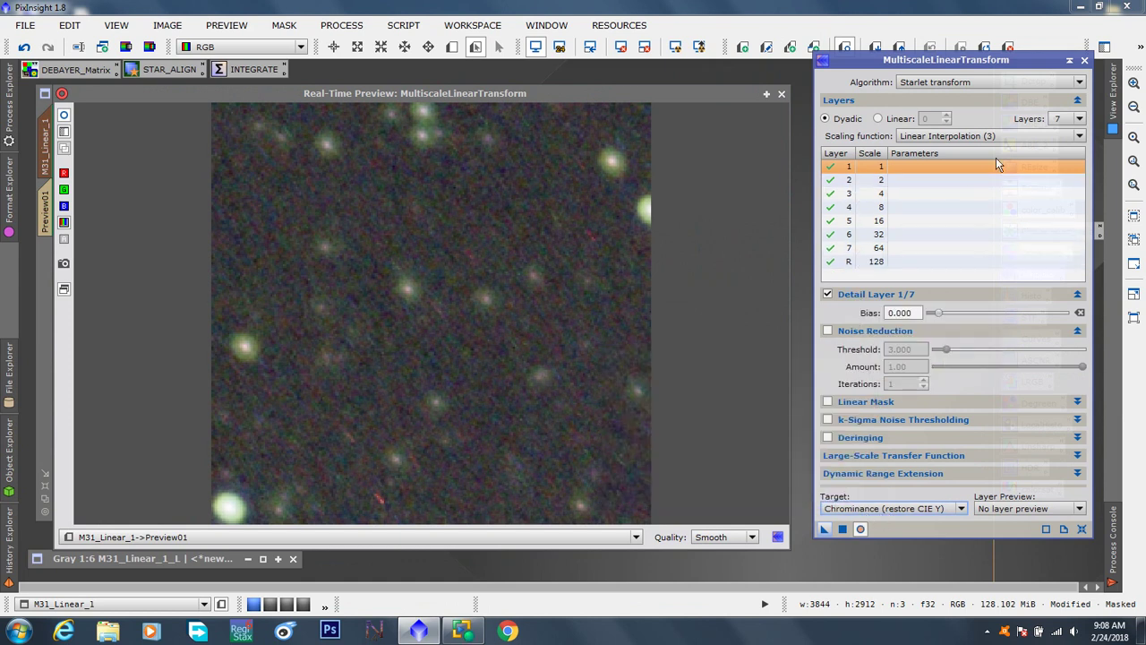
# Step: Keep 7 layers and enable noise reduction on wavelet layers 1 through 4 at threshold 3.000
pyautogui.click(1081, 119)
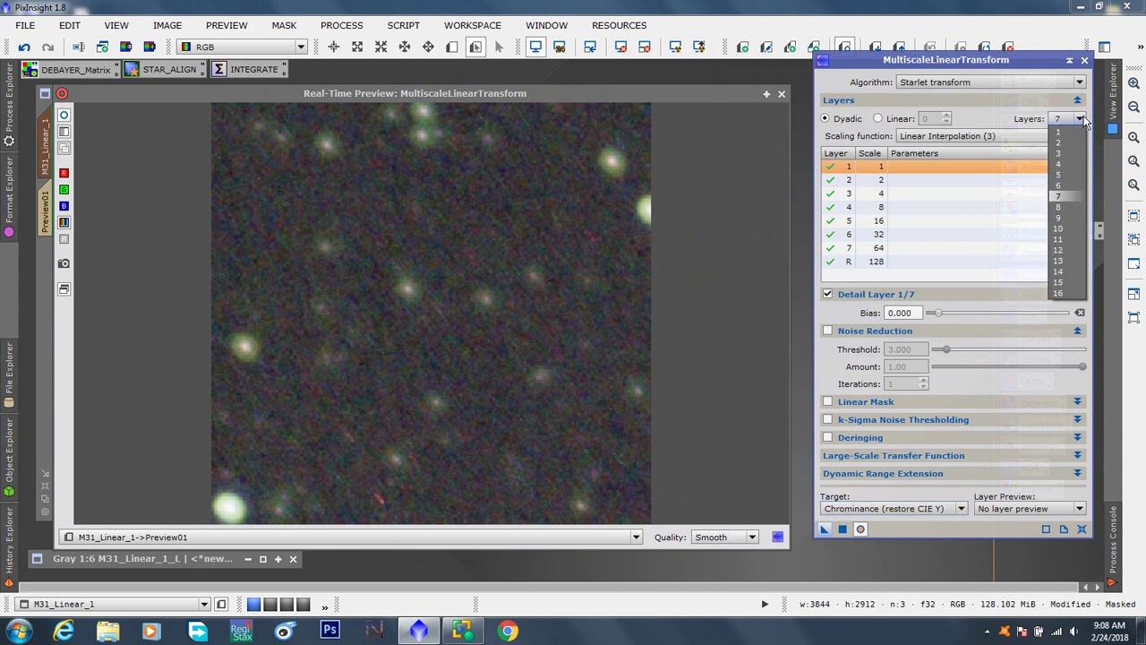
pyautogui.click(1082, 121)
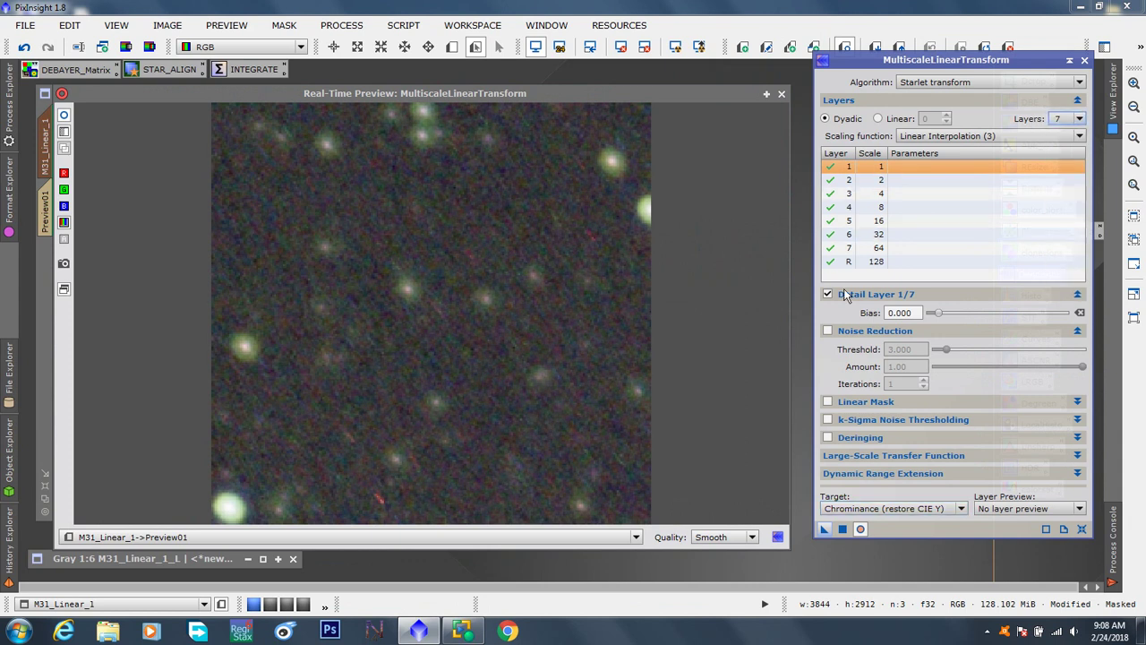
pyautogui.click(828, 331)
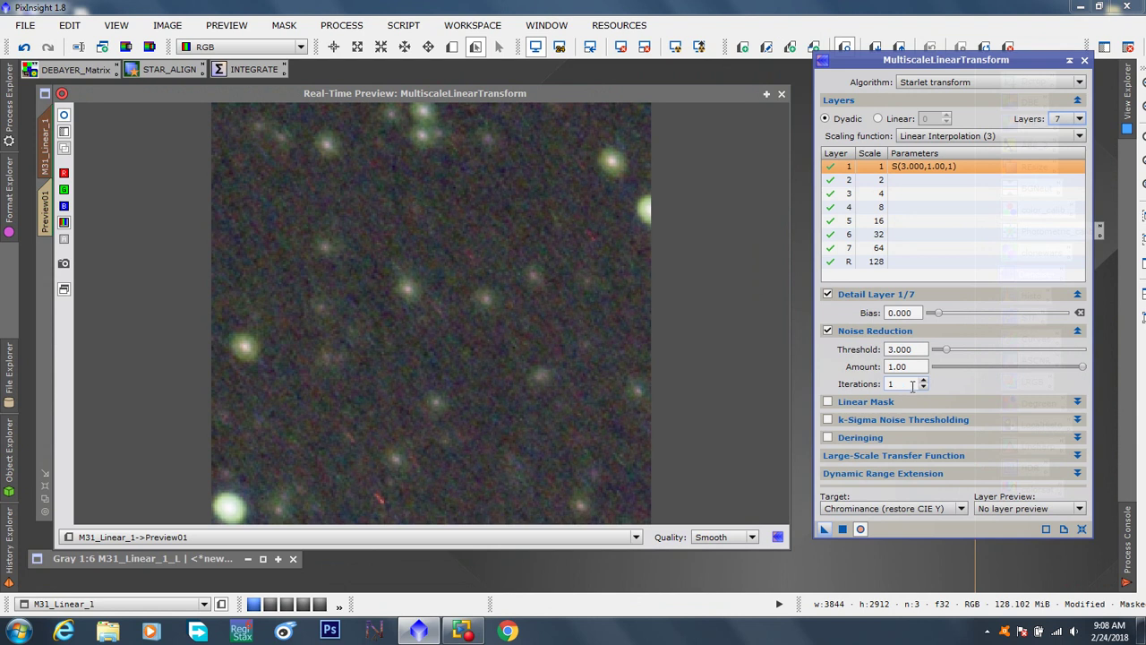
pyautogui.click(909, 182)
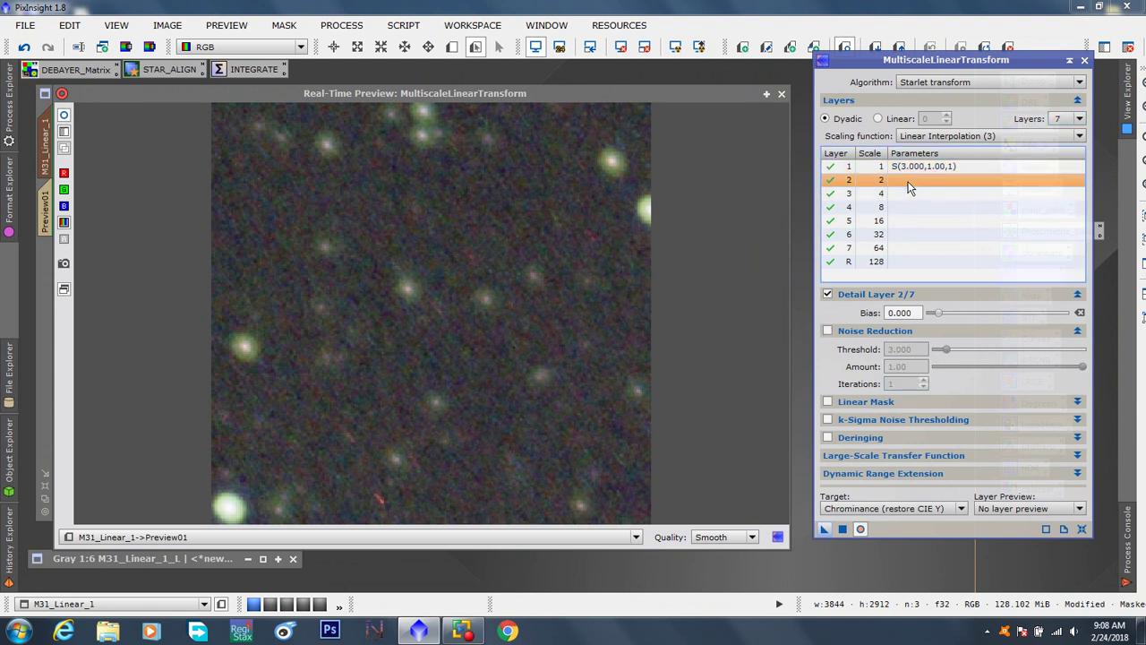
pyautogui.click(827, 331)
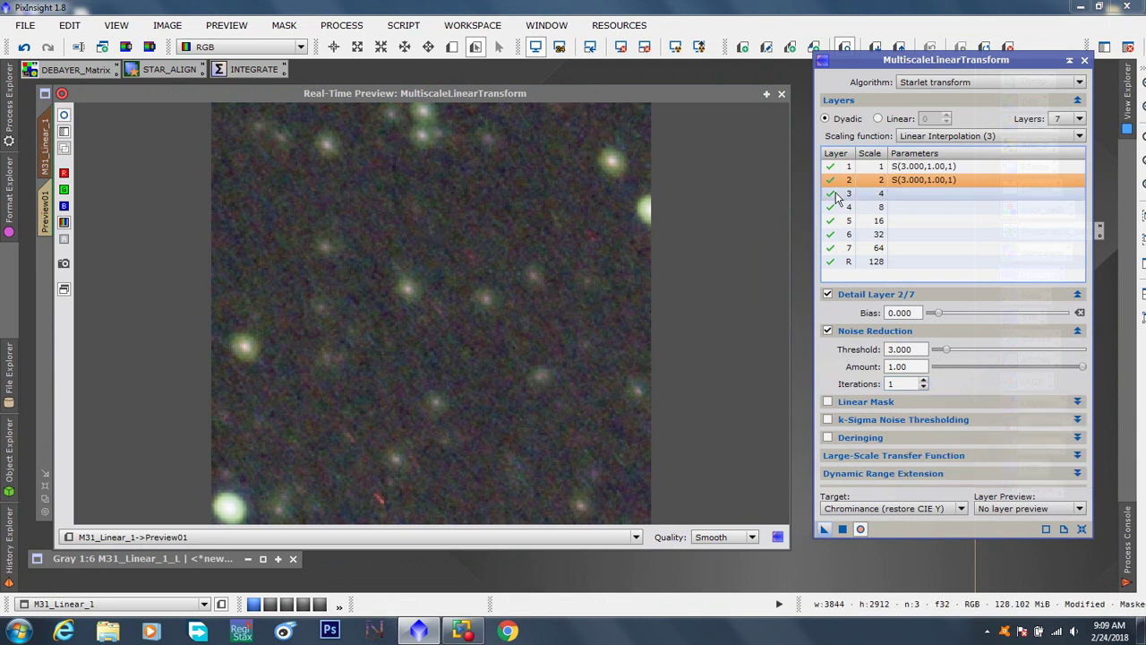
pyautogui.click(898, 195)
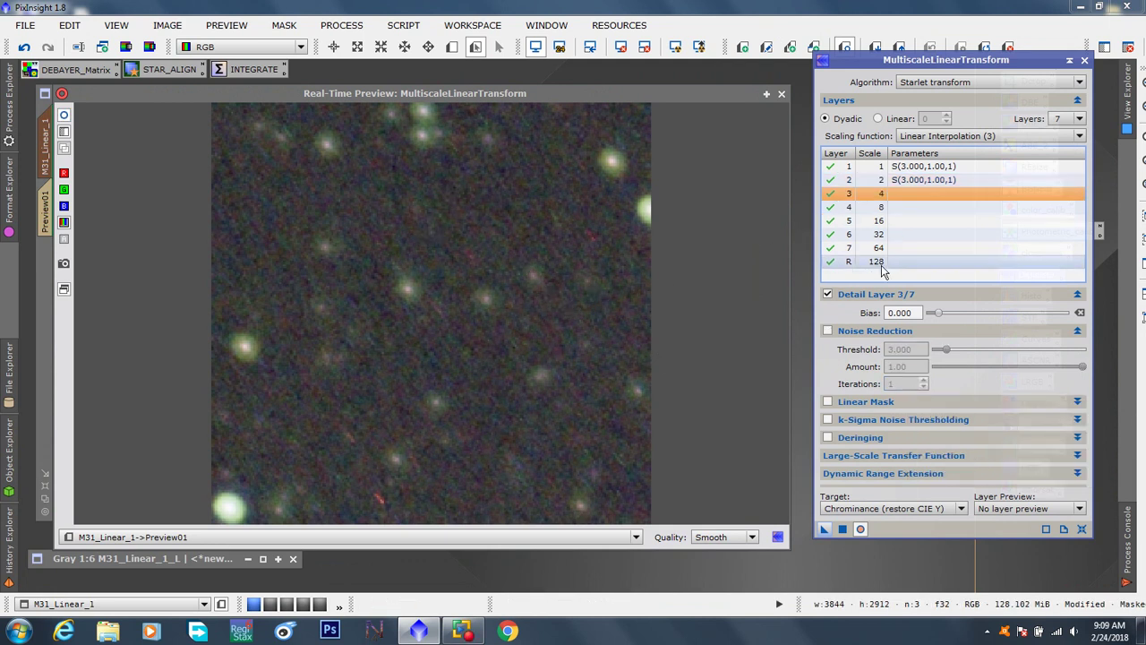
pyautogui.click(828, 331)
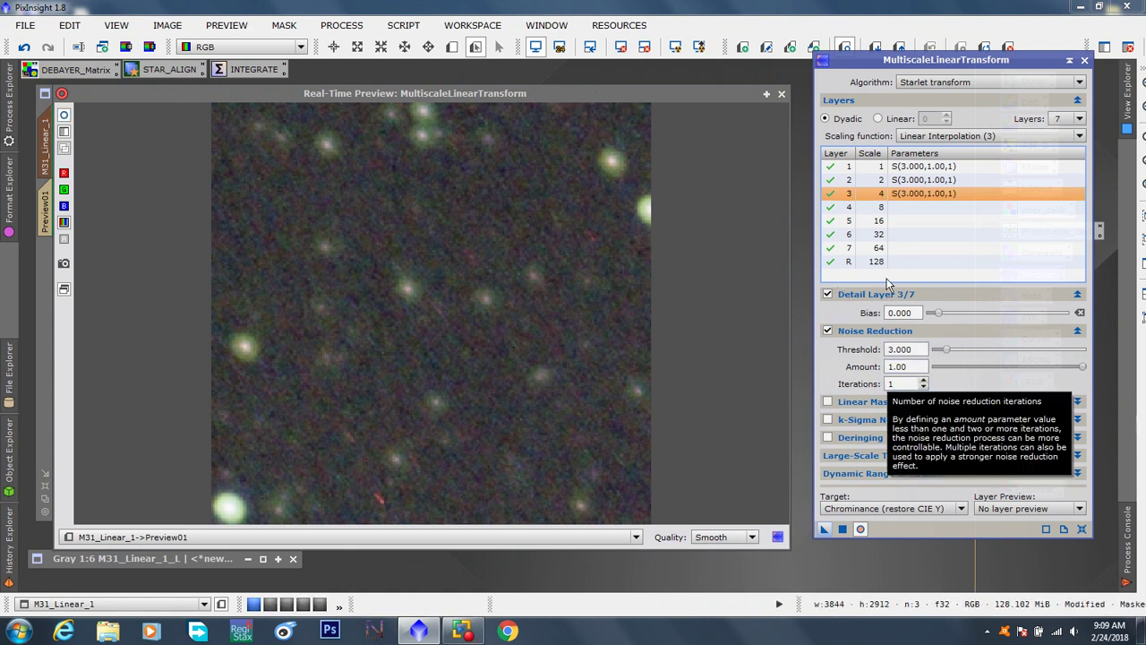
pyautogui.click(865, 208)
pyautogui.click(828, 330)
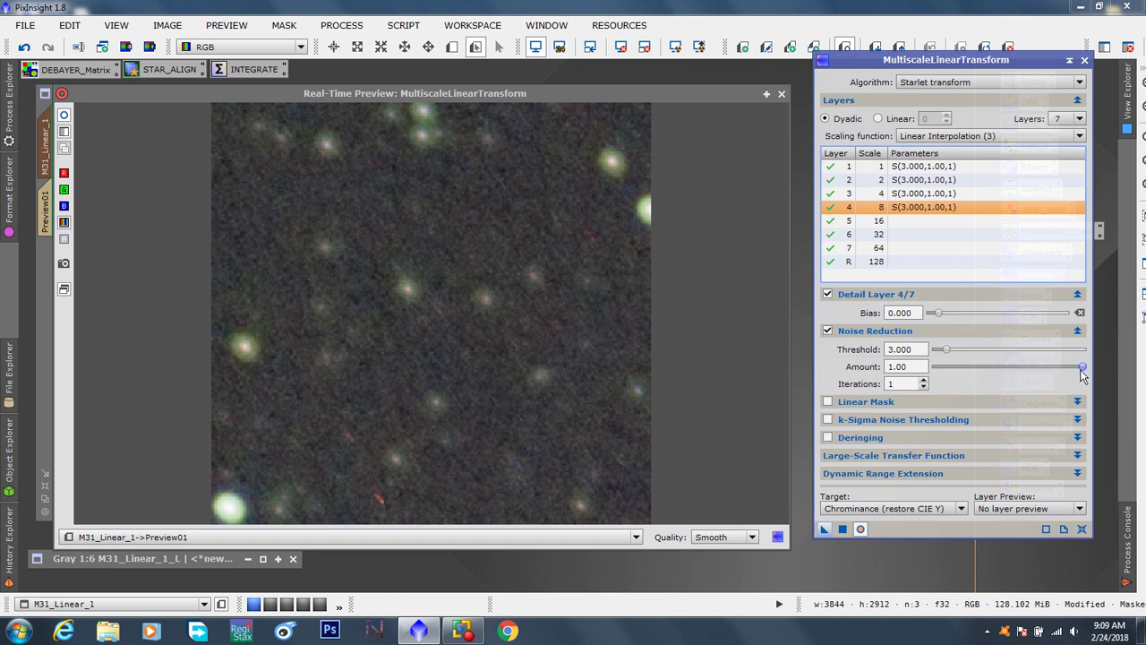
# Step: Lower the noise-reduction amount to 0.80 on layer 4 and 0.91 on layer 3
pyautogui.moveTo(1082, 371); pyautogui.dragTo(1053, 374)
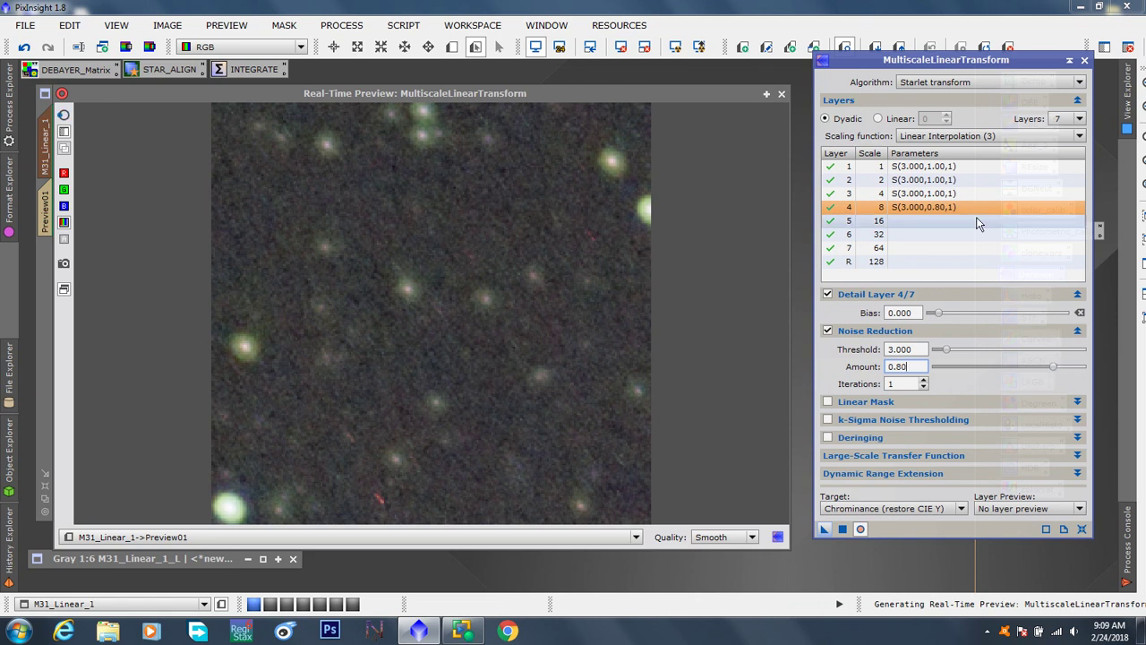
pyautogui.click(952, 194)
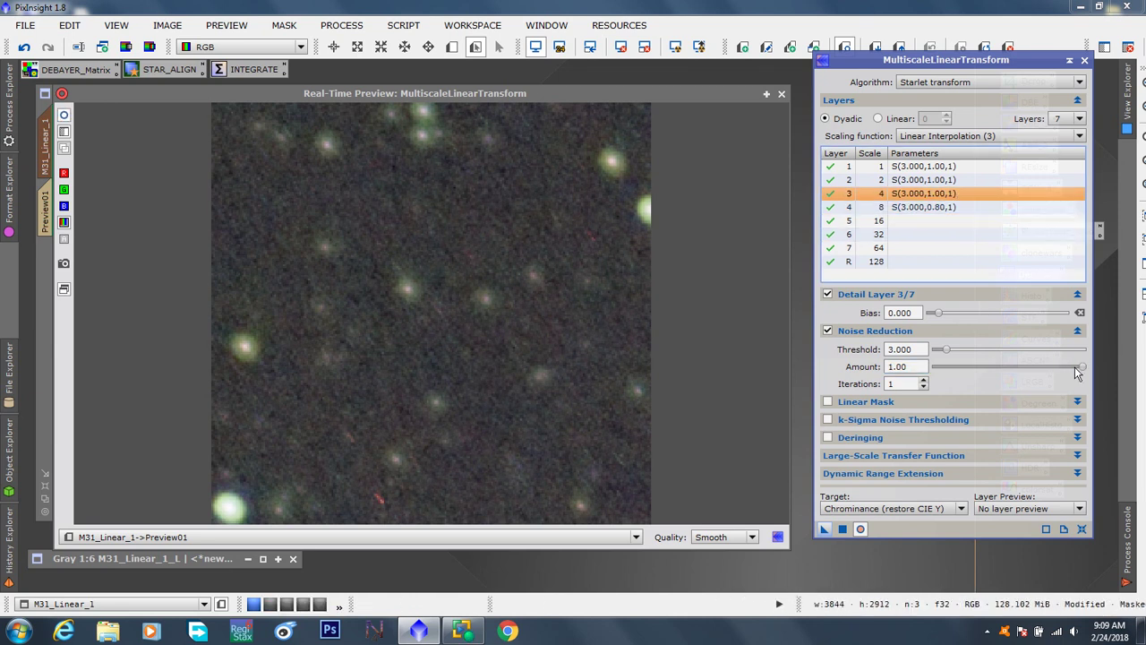
pyautogui.moveTo(1083, 367); pyautogui.dragTo(1070, 369)
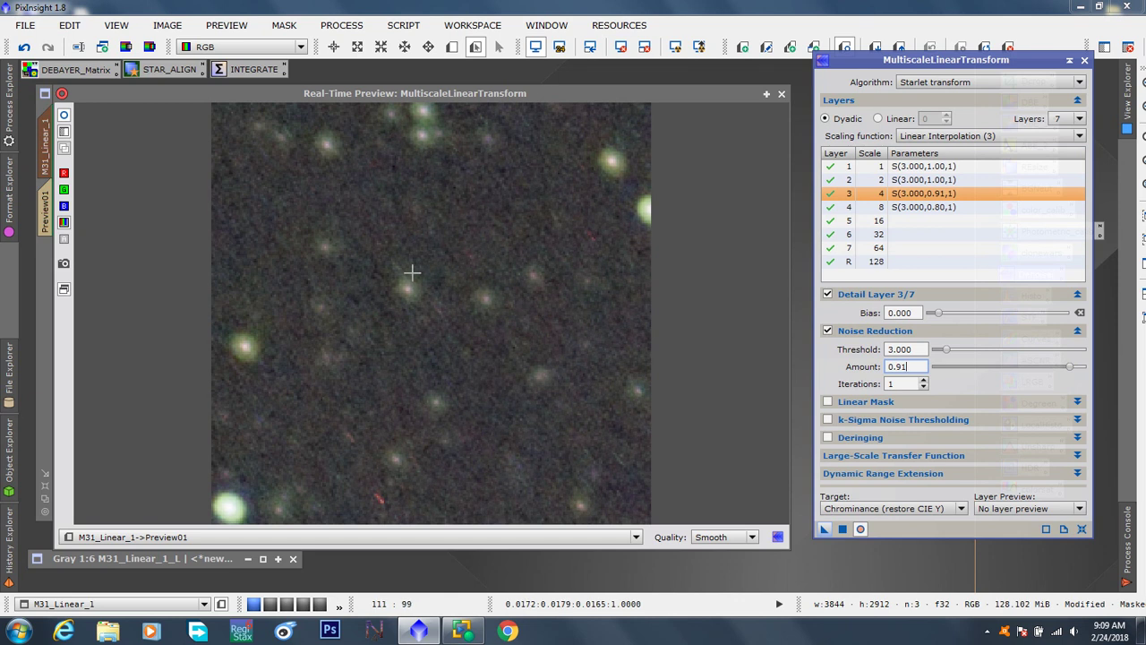
# Step: Refresh the real-time preview, compare it with the untransformed image, then close it
pyautogui.click(65, 114)
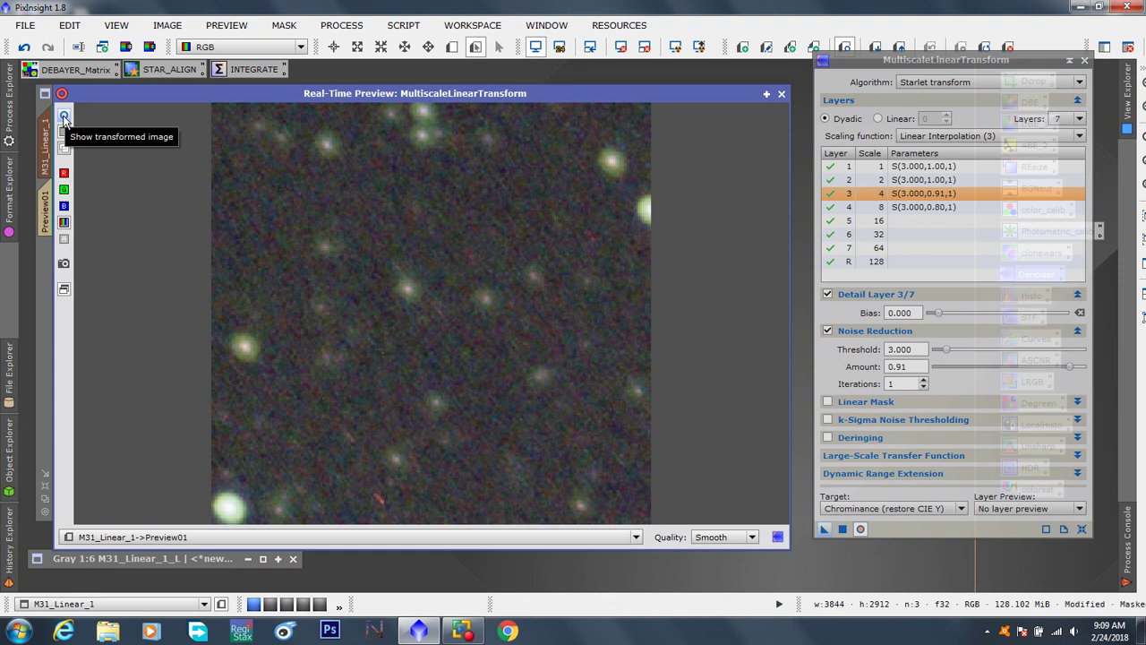
pyautogui.click(65, 117)
pyautogui.click(65, 116)
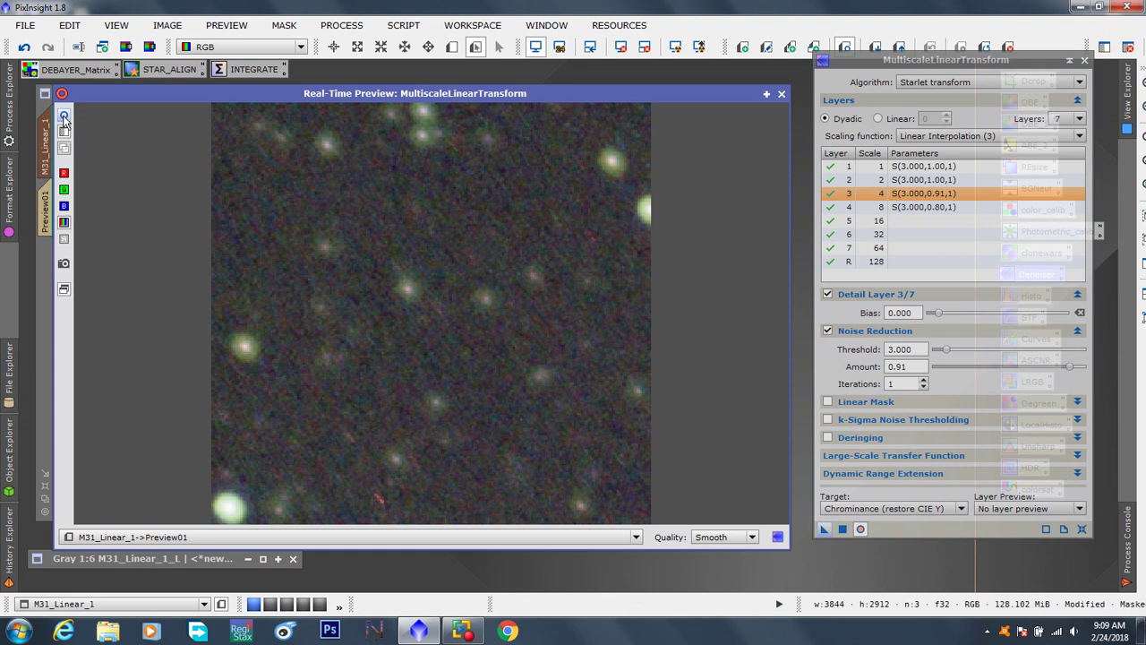
pyautogui.click(64, 117)
pyautogui.click(781, 94)
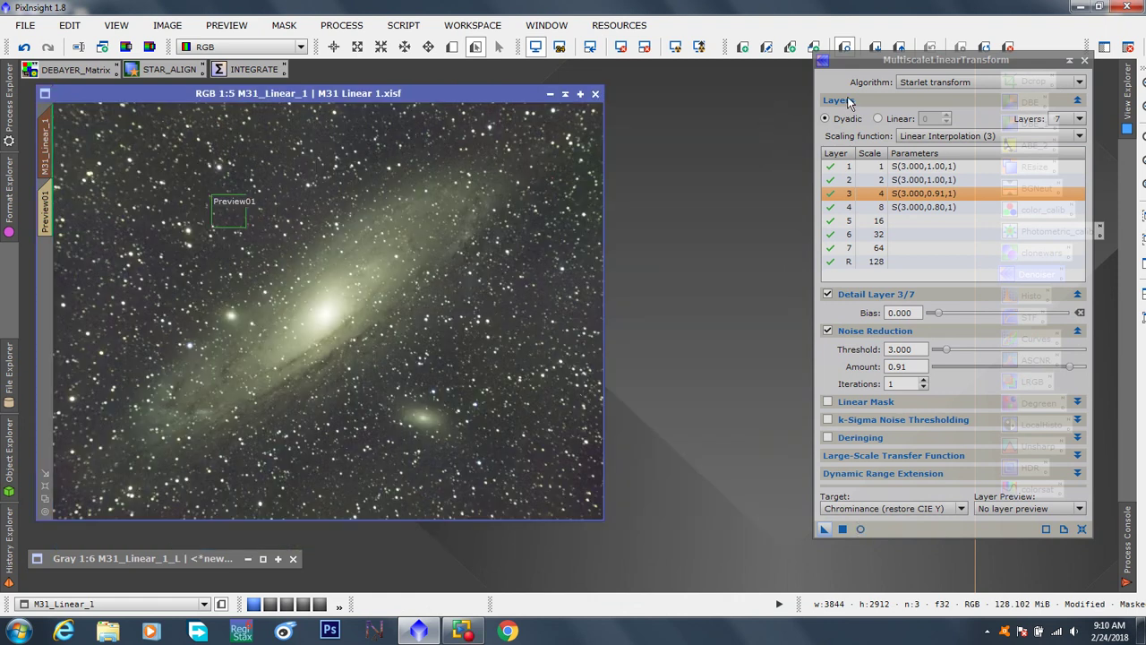
# Step: Drop the 7-layer MultiscaleLinearTransform instance onto the M31_Linear_1 image to apply it
pyautogui.moveTo(877, 60); pyautogui.dragTo(798, 21)
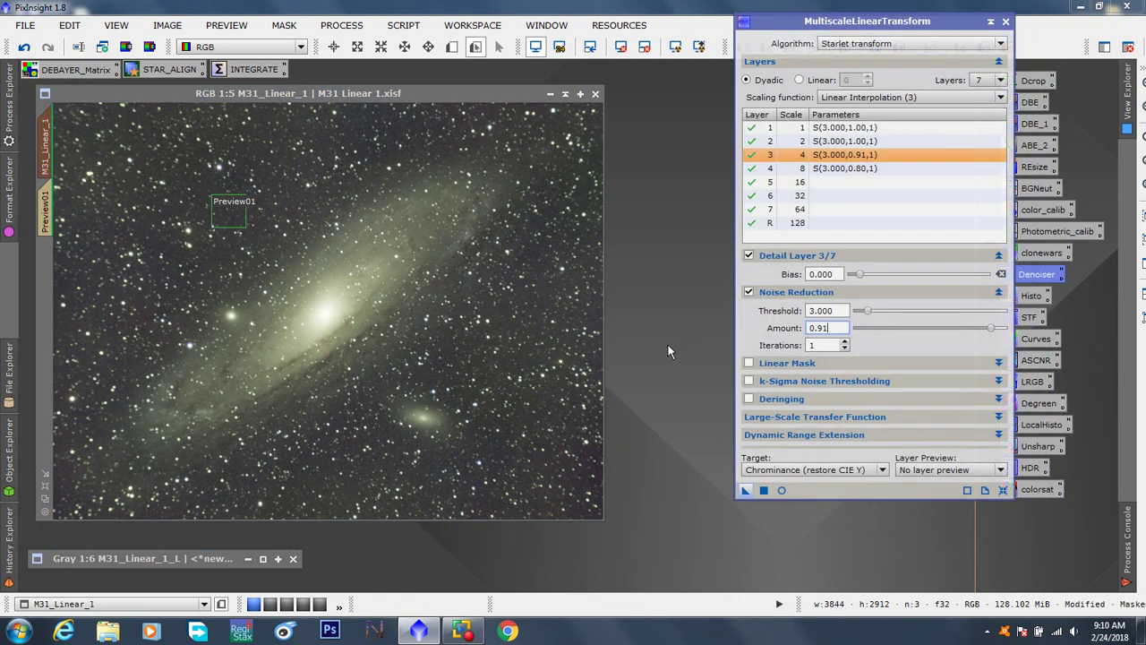
pyautogui.click(746, 491)
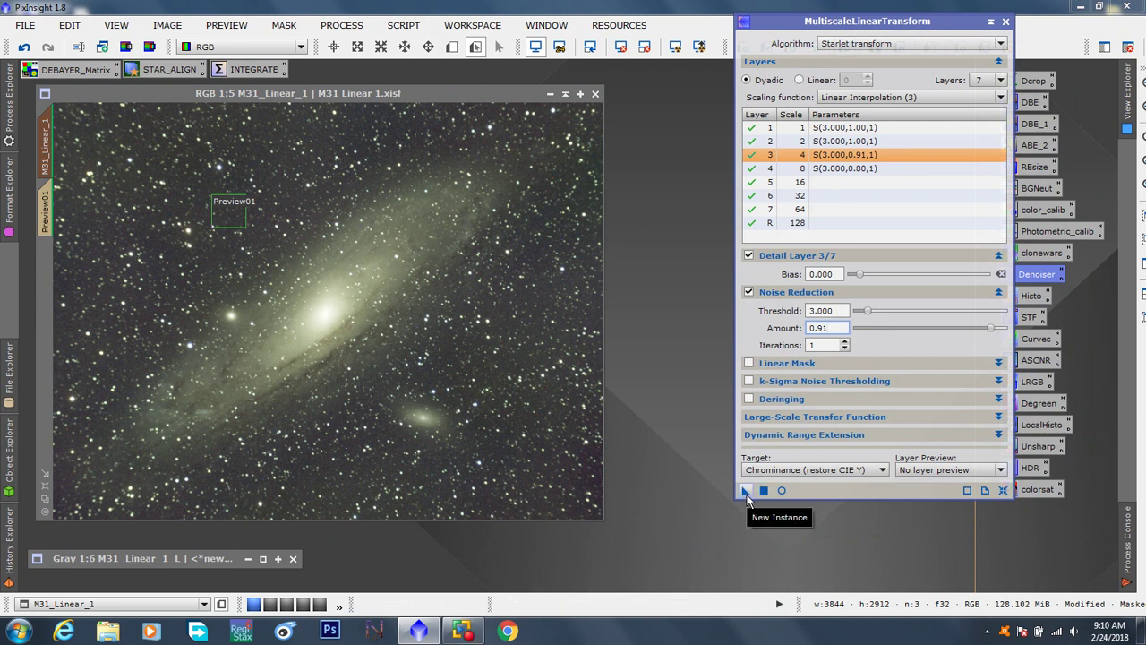
pyautogui.moveTo(746, 491); pyautogui.dragTo(336, 317)
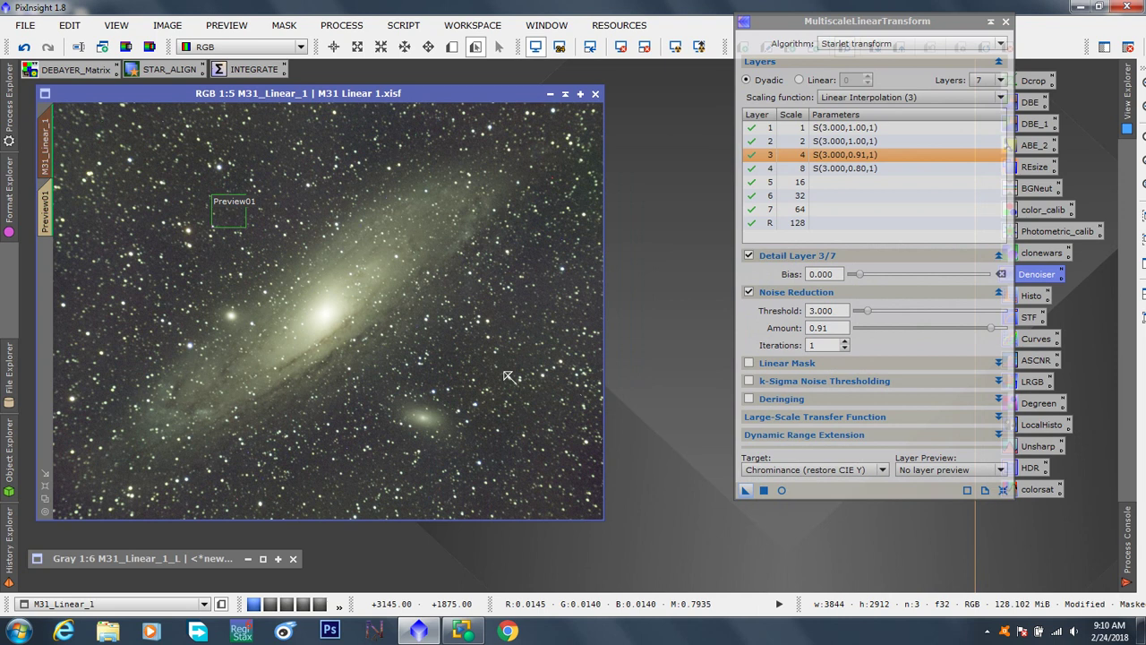
pyautogui.scroll(4, 320, 312)
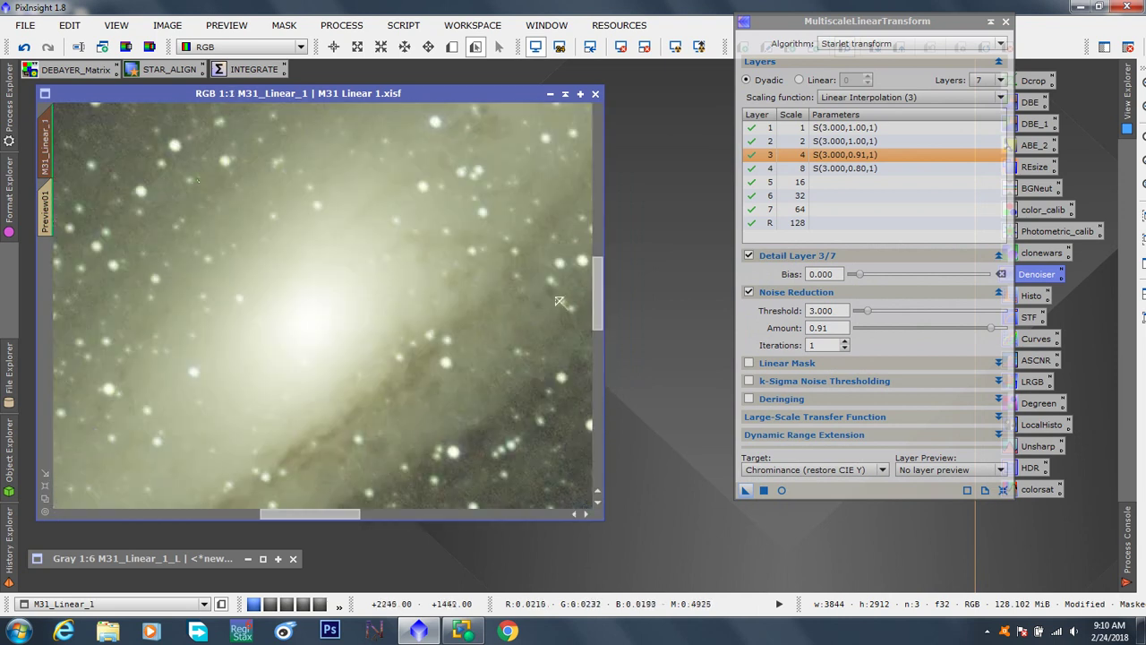
pyautogui.moveTo(598, 278)
pyautogui.mouseDown()
pyautogui.moveTo(605, 434)
pyautogui.moveTo(598, 131)
pyautogui.moveTo(609, 132)
pyautogui.moveTo(618, 183)
pyautogui.moveTo(619, 442)
pyautogui.moveTo(575, 267)
pyautogui.moveTo(575, 119)
pyautogui.moveTo(595, 206)
pyautogui.moveTo(597, 296)
pyautogui.mouseUp()
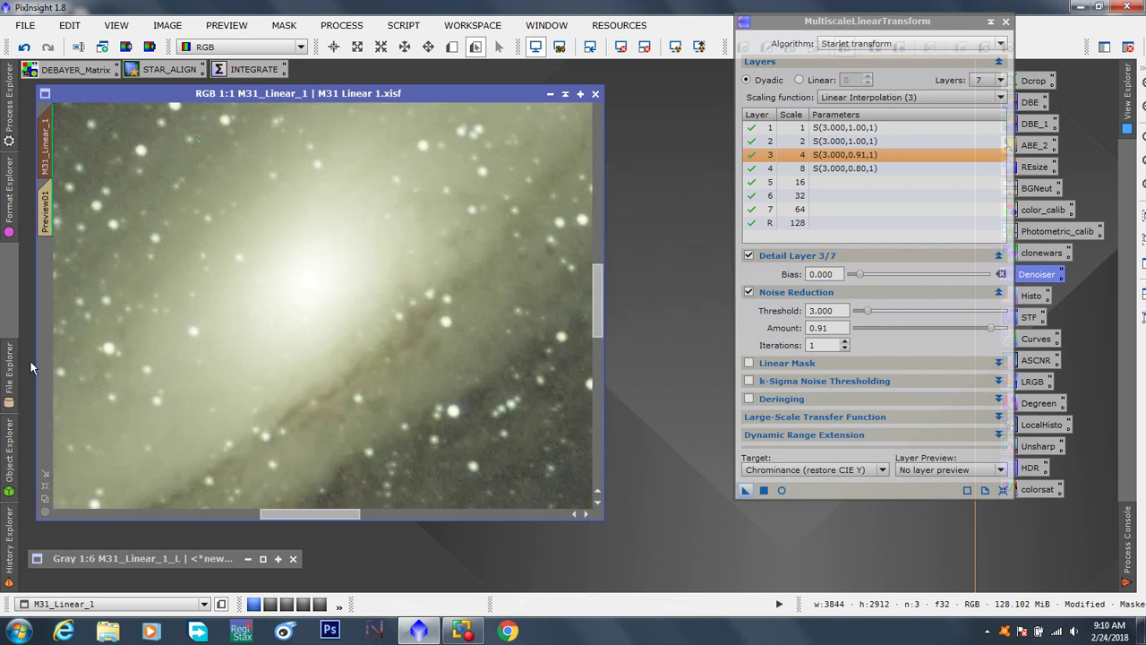
pyautogui.click(45, 486)
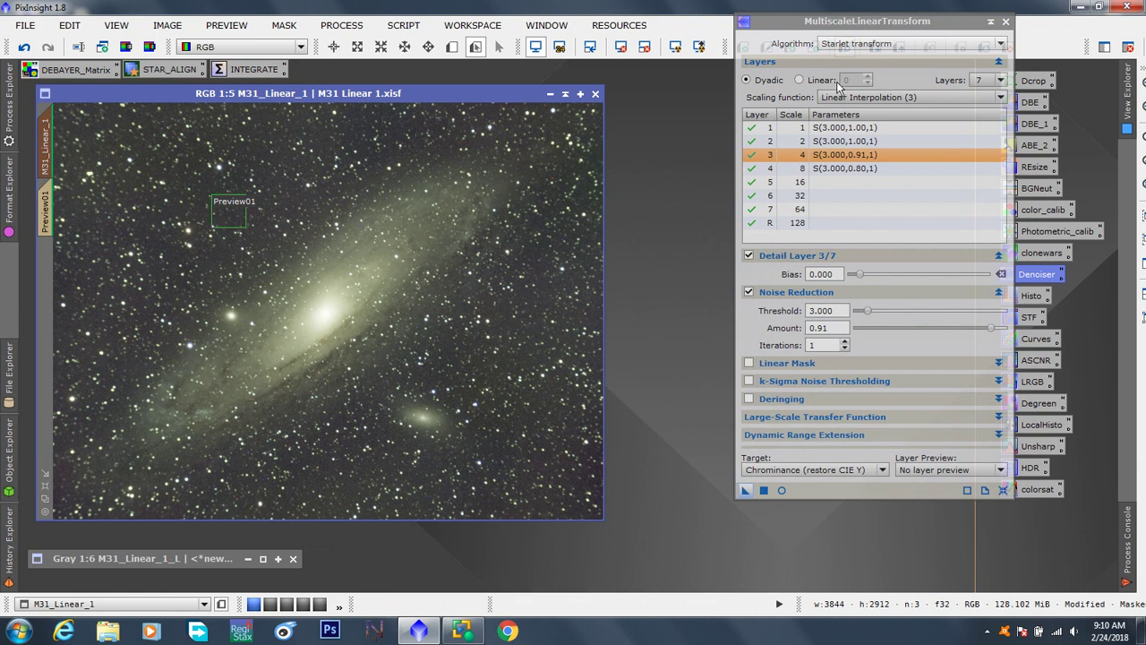
pyautogui.moveTo(840, 21); pyautogui.dragTo(770, 74)
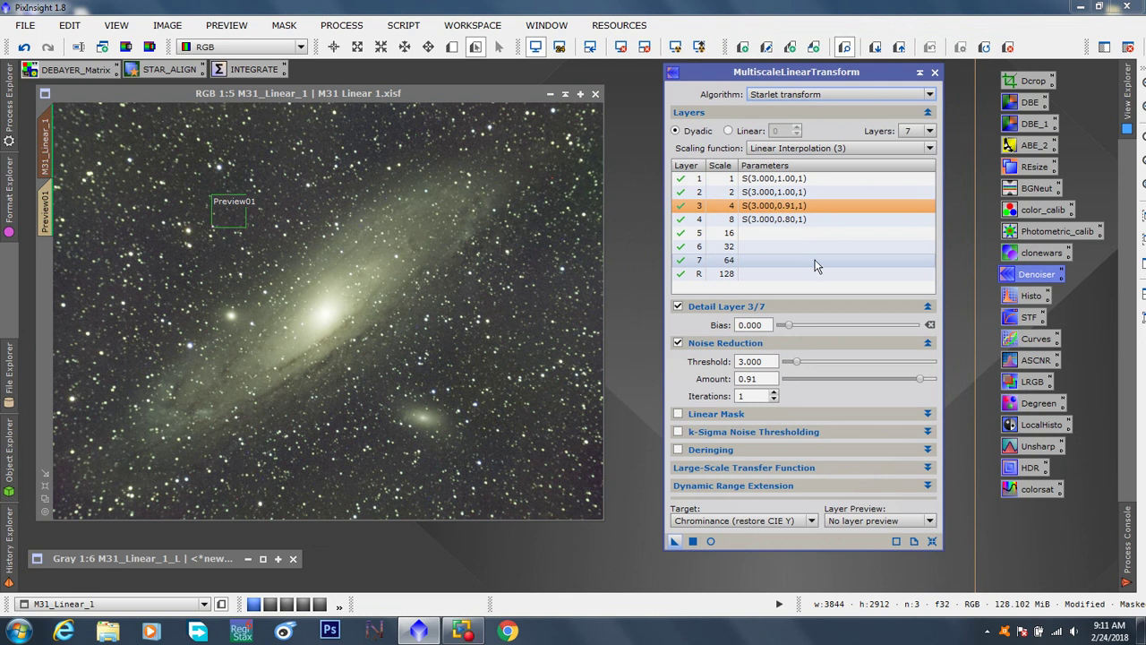
# Step: Close MultiscaleLinearTransform, toggle the mask view with Ctrl+K, and delete Preview01
pyautogui.click(935, 73)
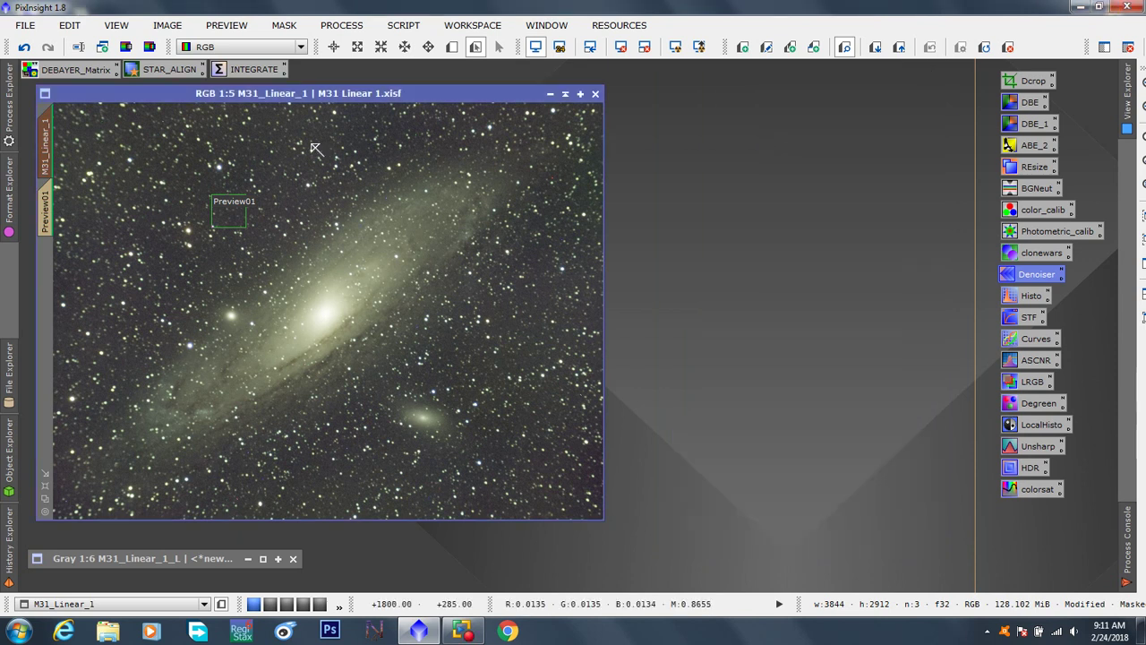
pyautogui.hotkey('ctrl', 'k')
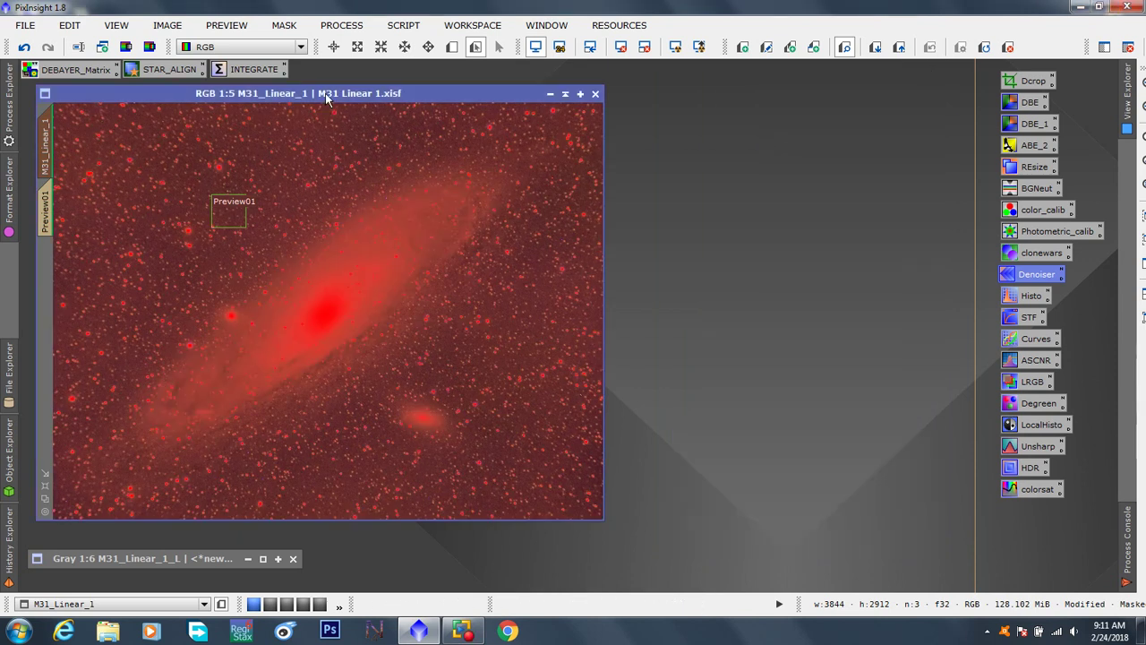
pyautogui.hotkey('ctrl', 'k')
pyautogui.hotkey('ctrl', 'k')
pyautogui.hotkey('ctrl', 'k')
pyautogui.hotkey('ctrl', 'k')
pyautogui.hotkey('ctrl', 'k')
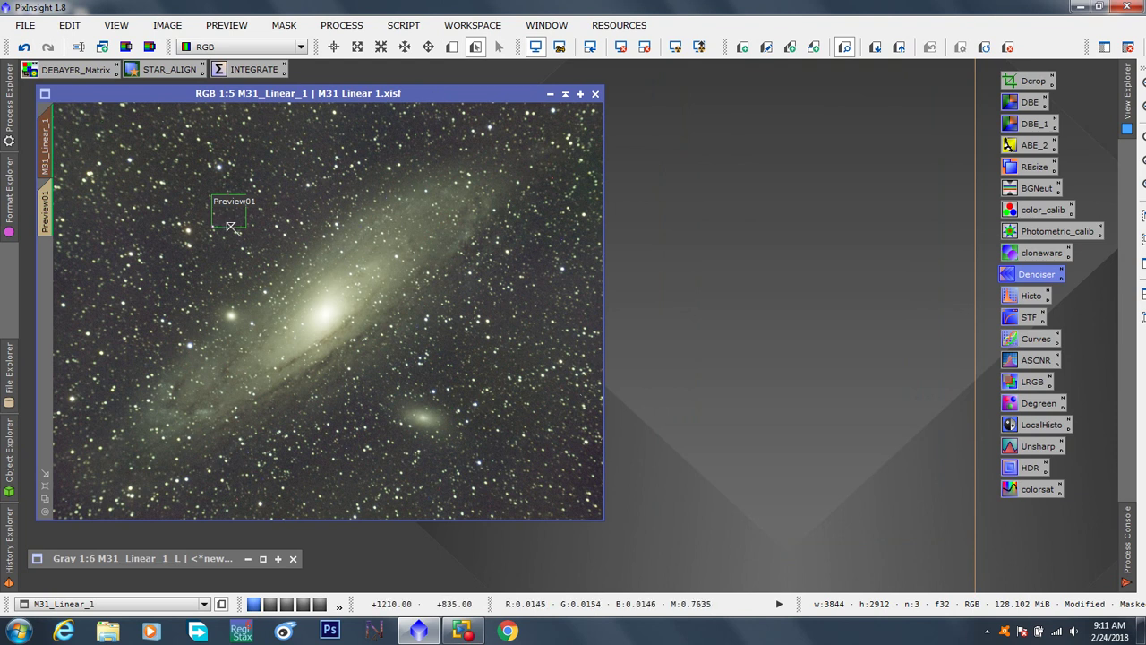
pyautogui.click(1010, 49)
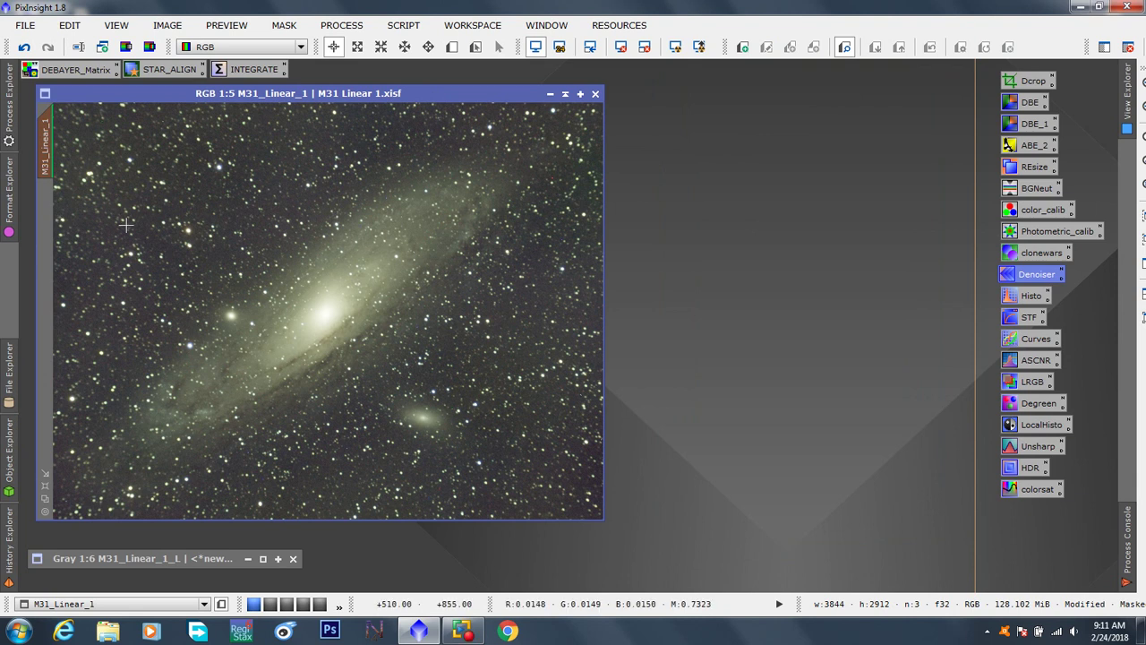
# Step: Inspect the mask with Show Mask and Invert Mask, then remove it from M31_Linear_1
pyautogui.moveTo(228, 93); pyautogui.dragTo(247, 99)
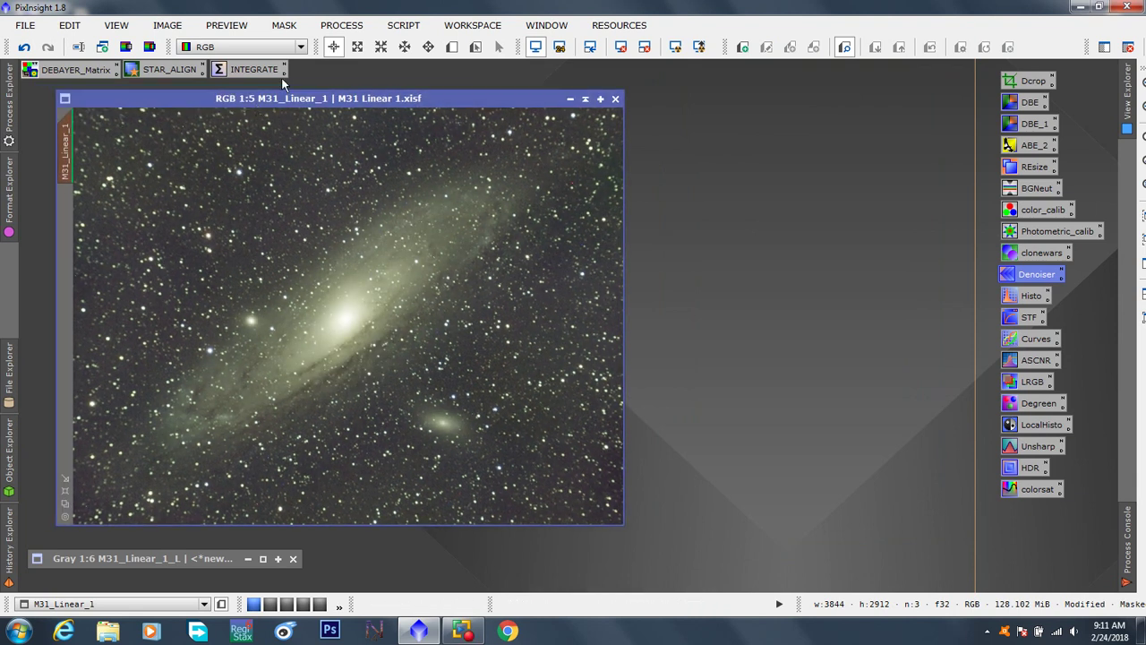
pyautogui.click(283, 25)
pyautogui.click(298, 121)
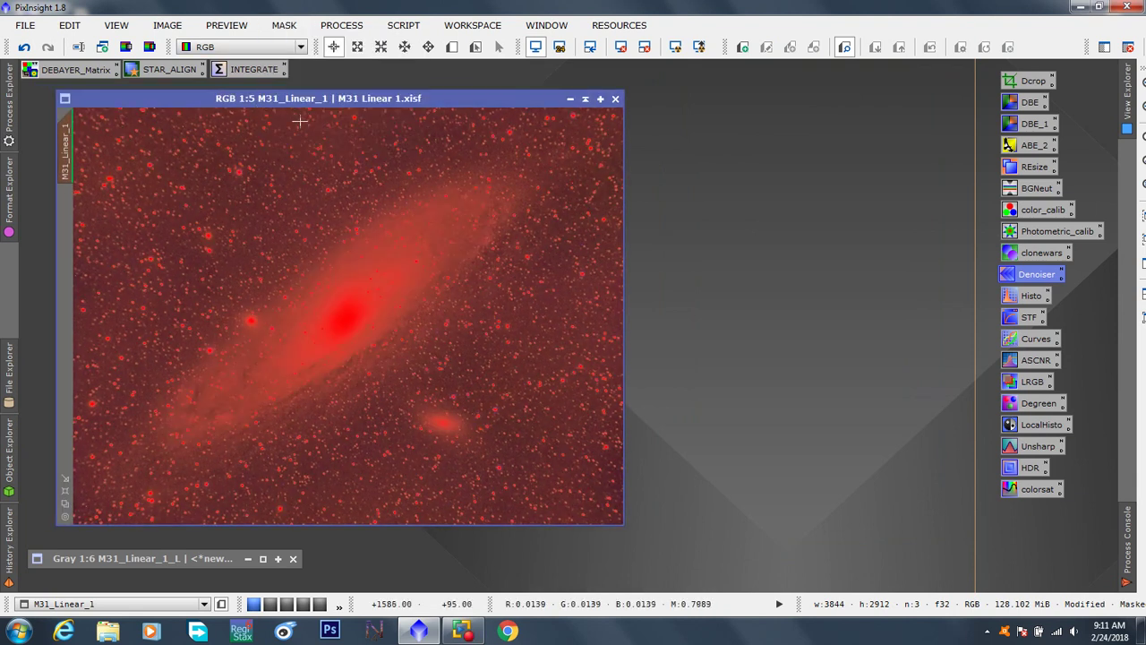
pyautogui.click(286, 27)
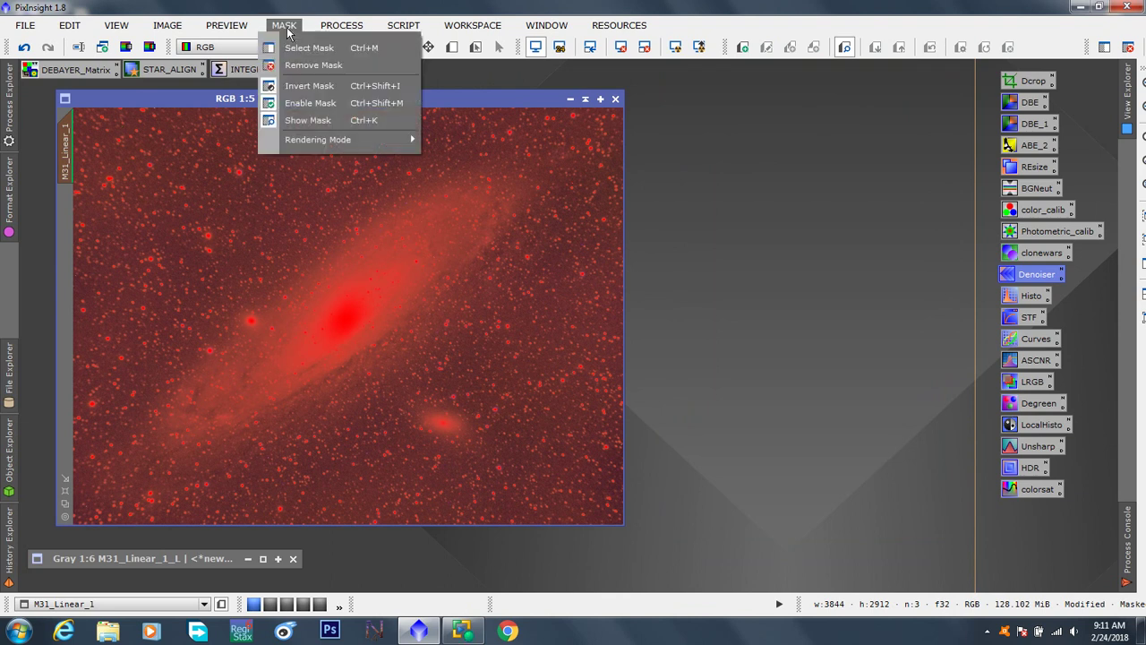
pyautogui.click(307, 86)
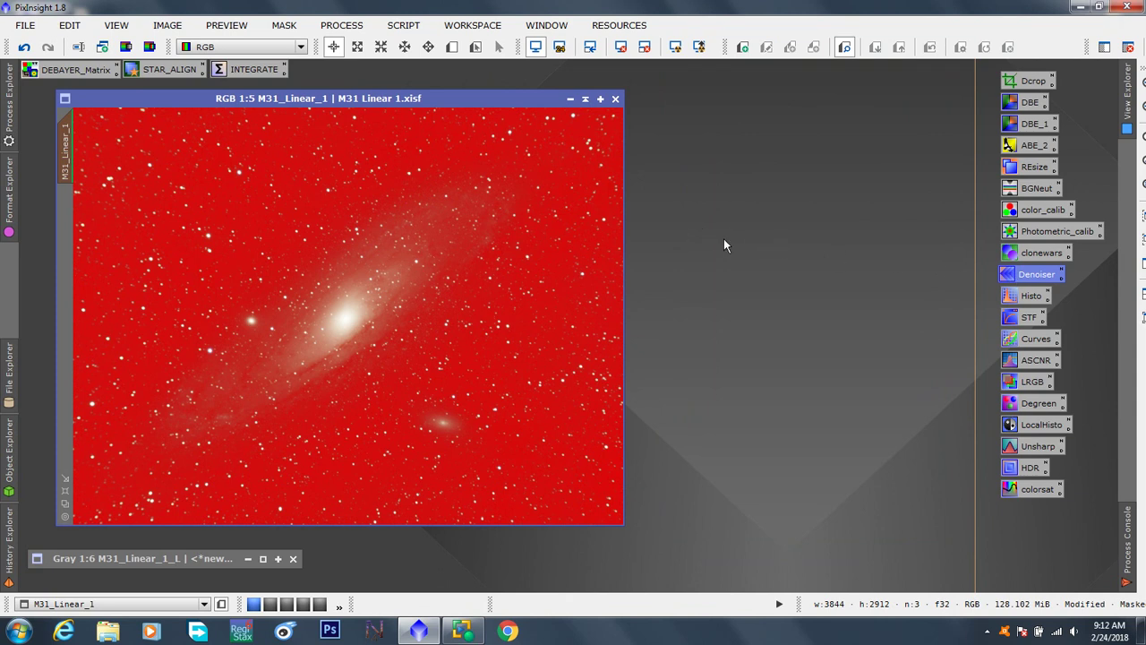
pyautogui.click(284, 29)
pyautogui.click(305, 72)
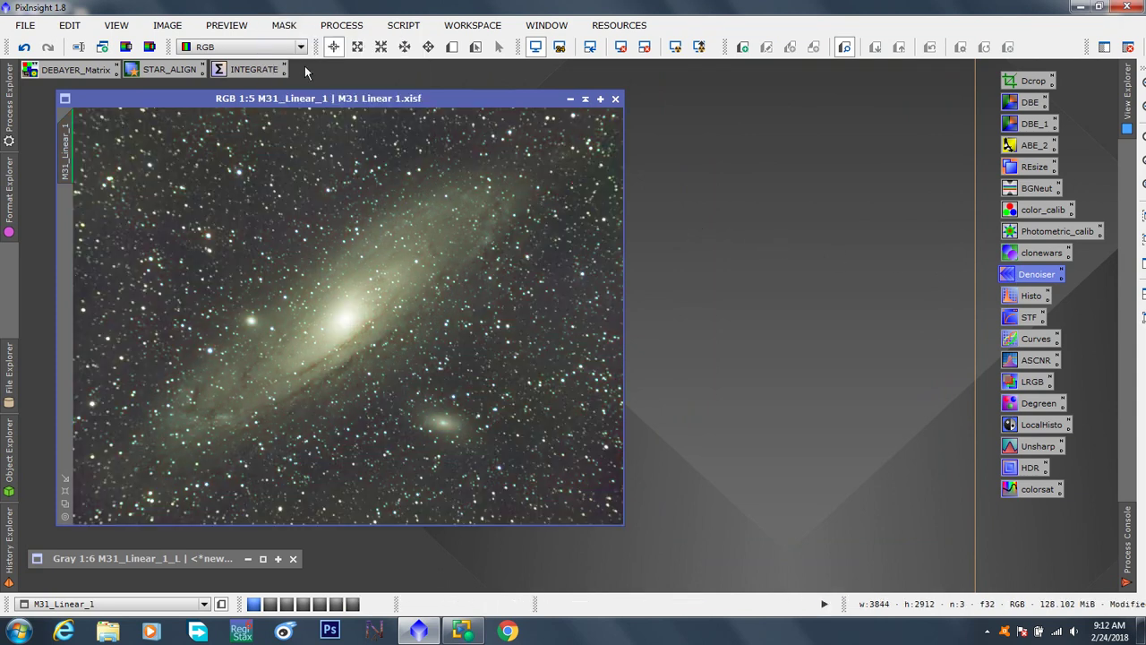
# Step: Restore the luminance window, then remove the mask from the RGB M31_Linear_1 image
pyautogui.doubleClick(184, 562)
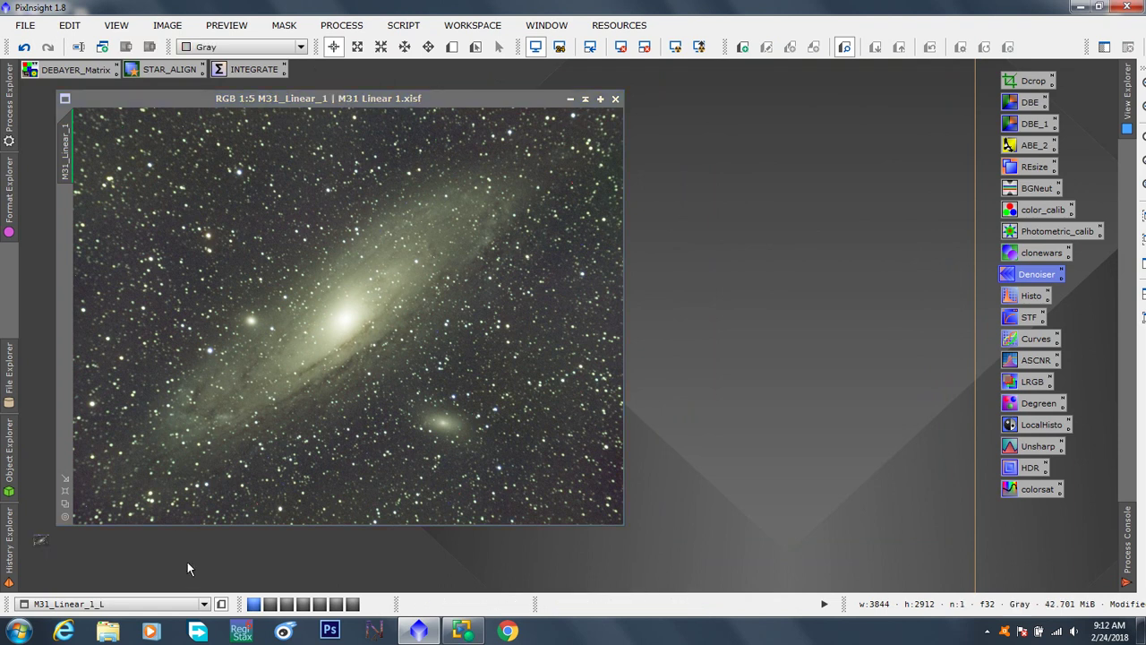
pyautogui.moveTo(235, 183); pyautogui.dragTo(67, 255)
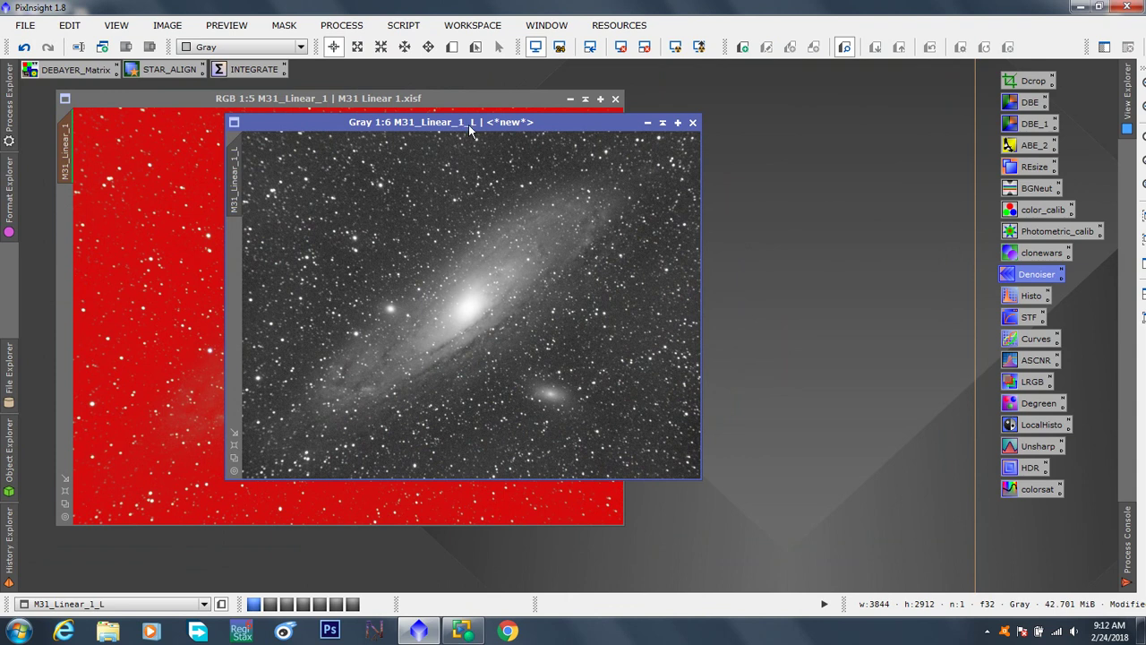
pyautogui.click(663, 122)
pyautogui.moveTo(192, 556)
pyautogui.mouseDown()
pyautogui.moveTo(251, 519)
pyautogui.moveTo(195, 569)
pyautogui.mouseUp()
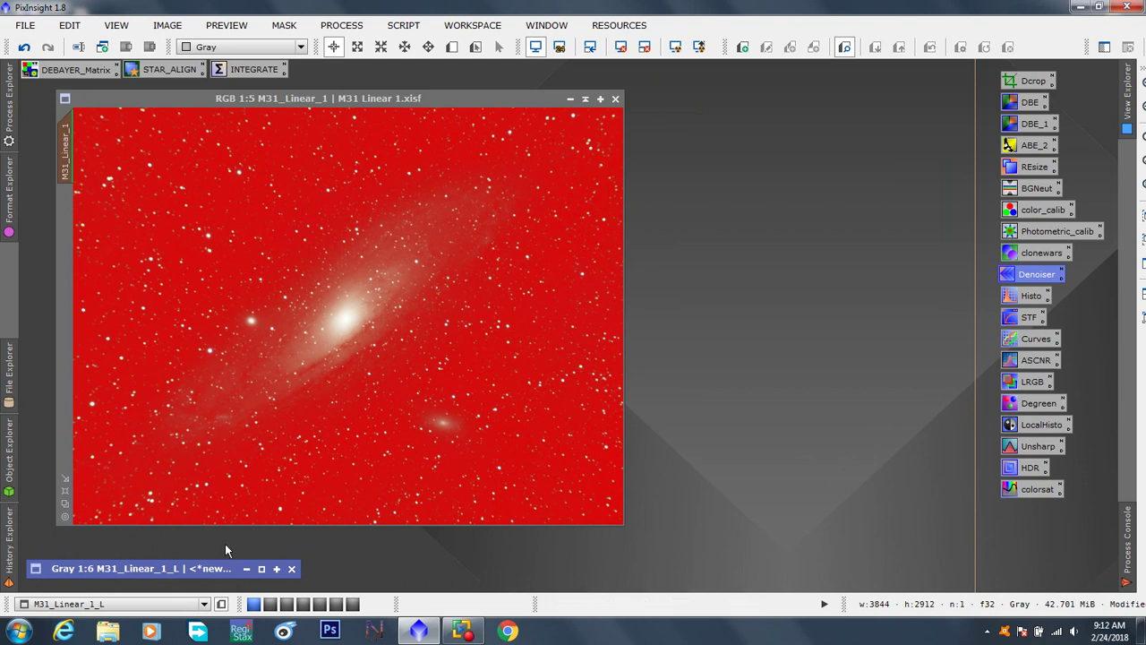
pyautogui.click(70, 157)
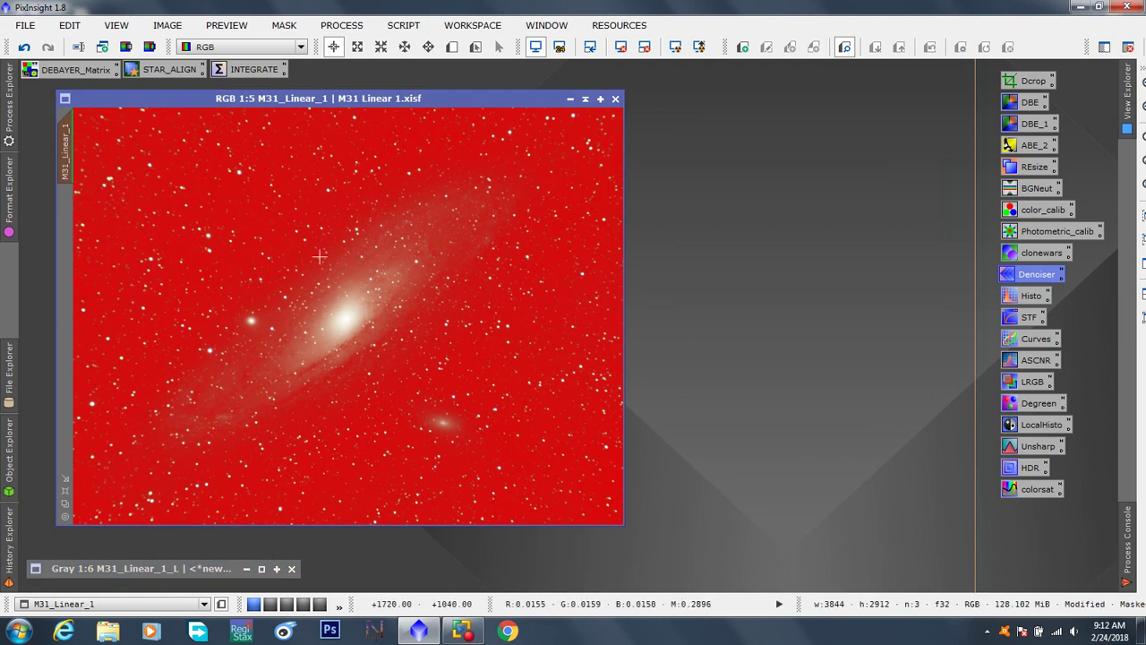
pyautogui.click(283, 26)
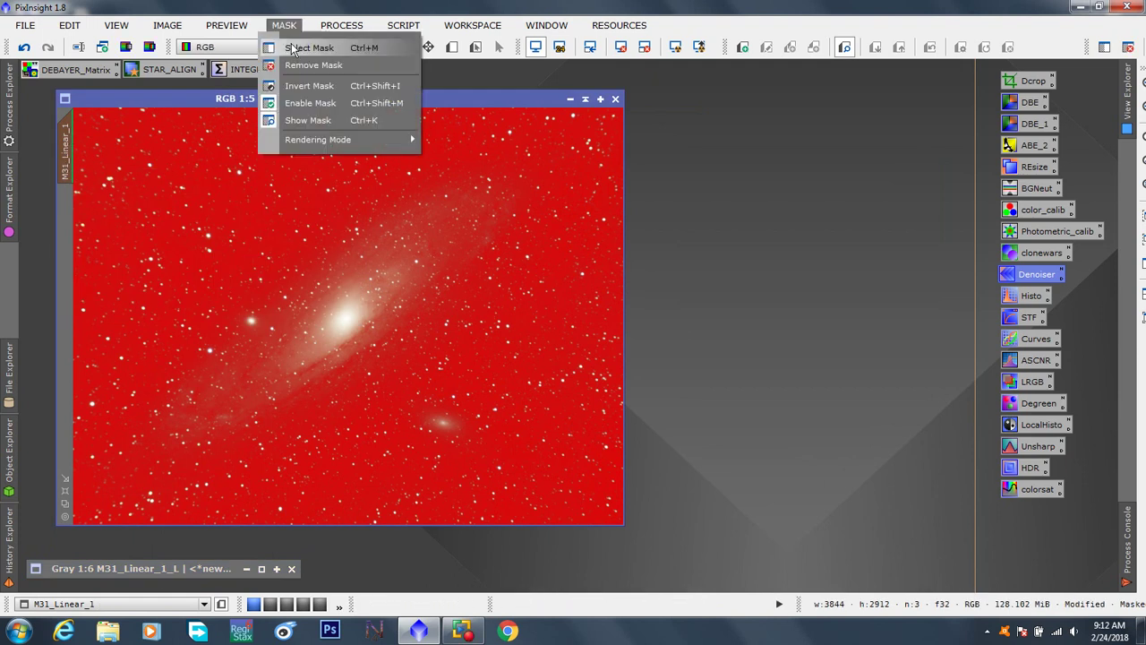
pyautogui.click(295, 66)
# Step: Close M31_Linear_1_L without saving, confirming both prompts, and reposition the RGB window
pyautogui.moveTo(194, 571); pyautogui.dragTo(552, 258)
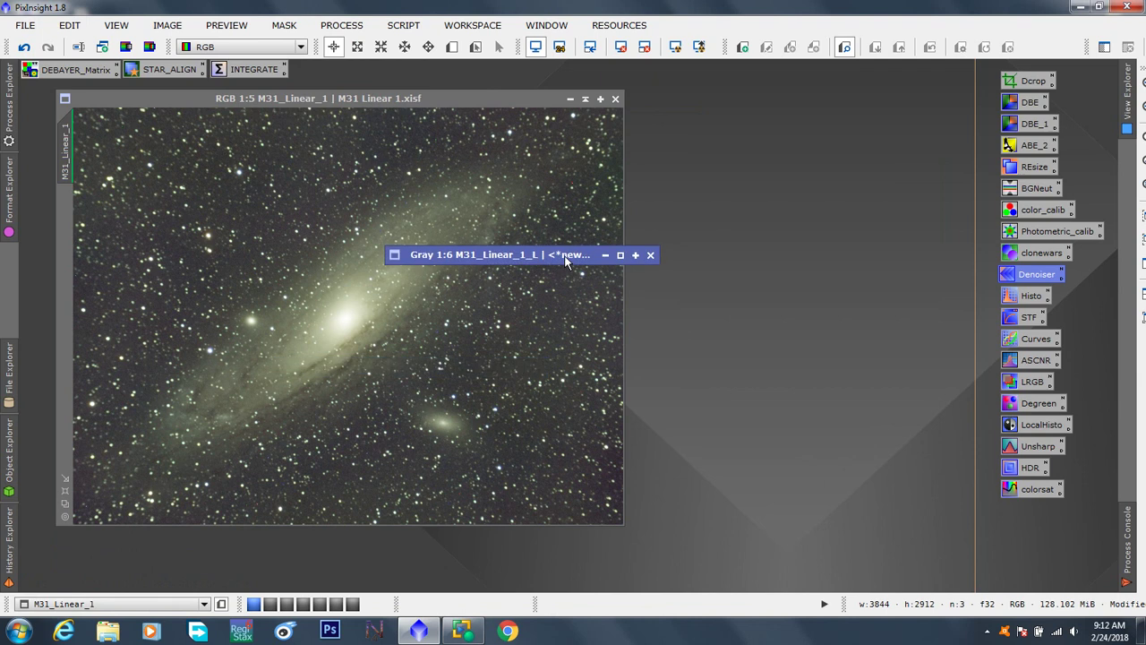
pyautogui.click(651, 255)
pyautogui.click(551, 350)
pyautogui.click(551, 350)
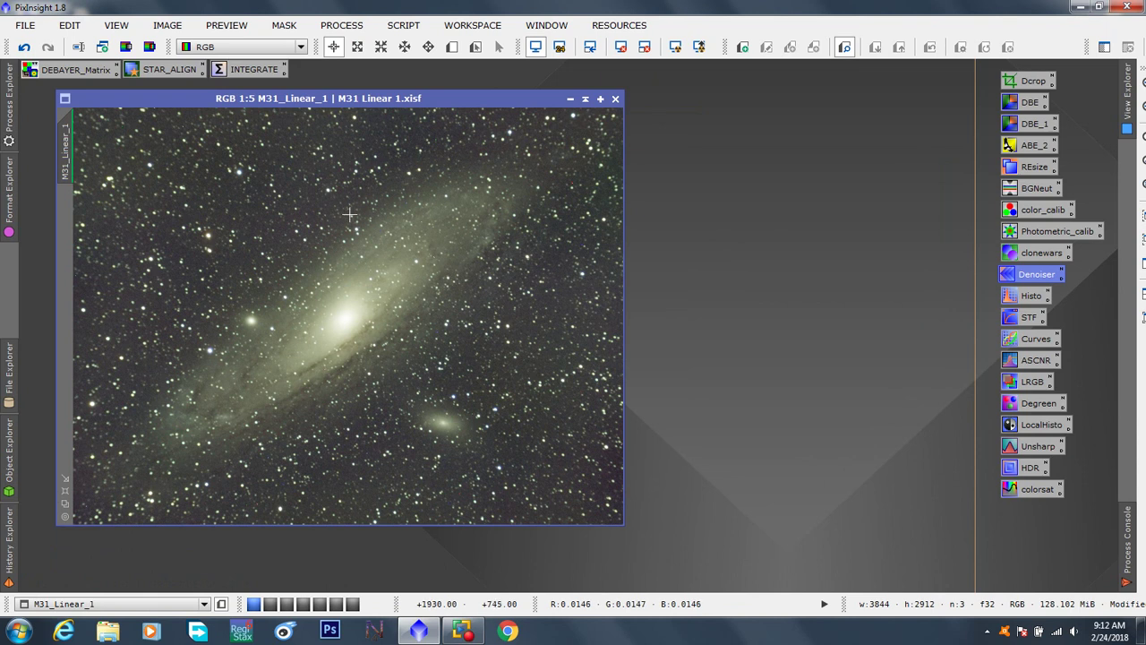
pyautogui.moveTo(473, 102); pyautogui.dragTo(444, 103)
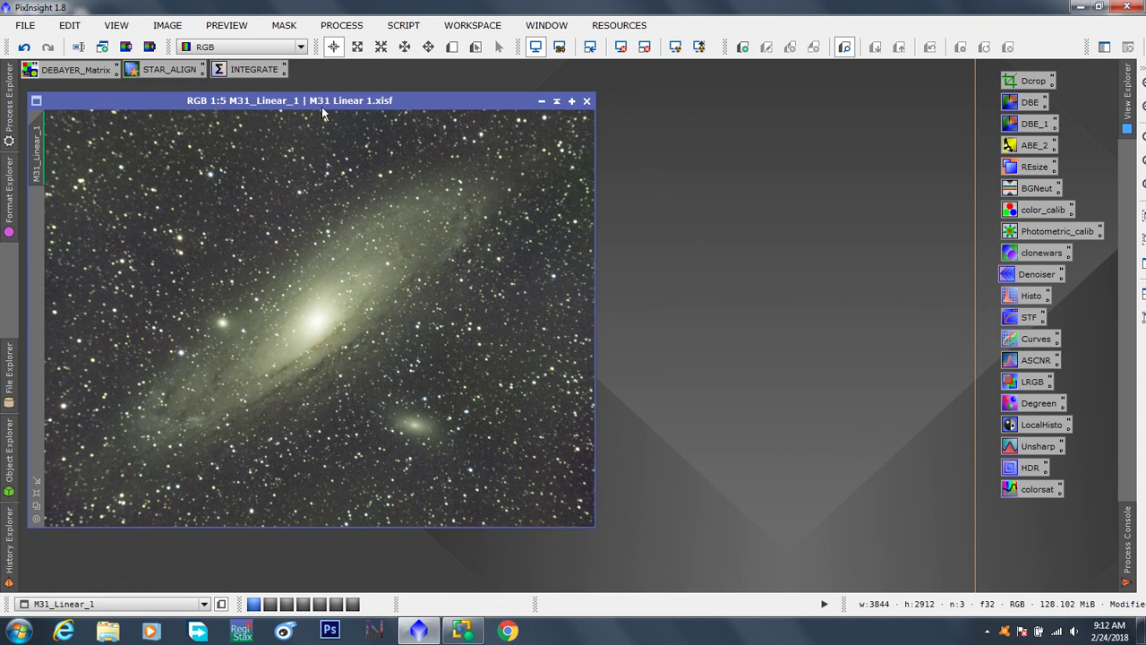
# Step: Open ScreenTransferFunction and reset M31_Linear_1's screen stretch so it shows dark and linear
pyautogui.moveTo(323, 111); pyautogui.dragTo(329, 109)
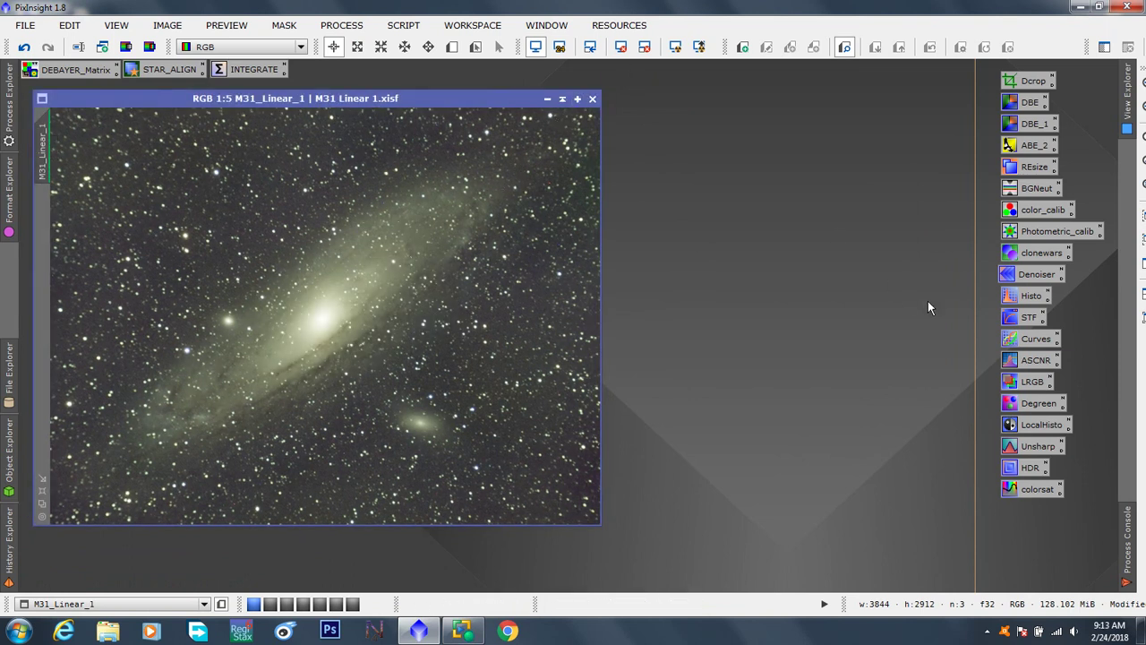
pyautogui.doubleClick(1028, 317)
pyautogui.moveTo(867, 346); pyautogui.dragTo(868, 82)
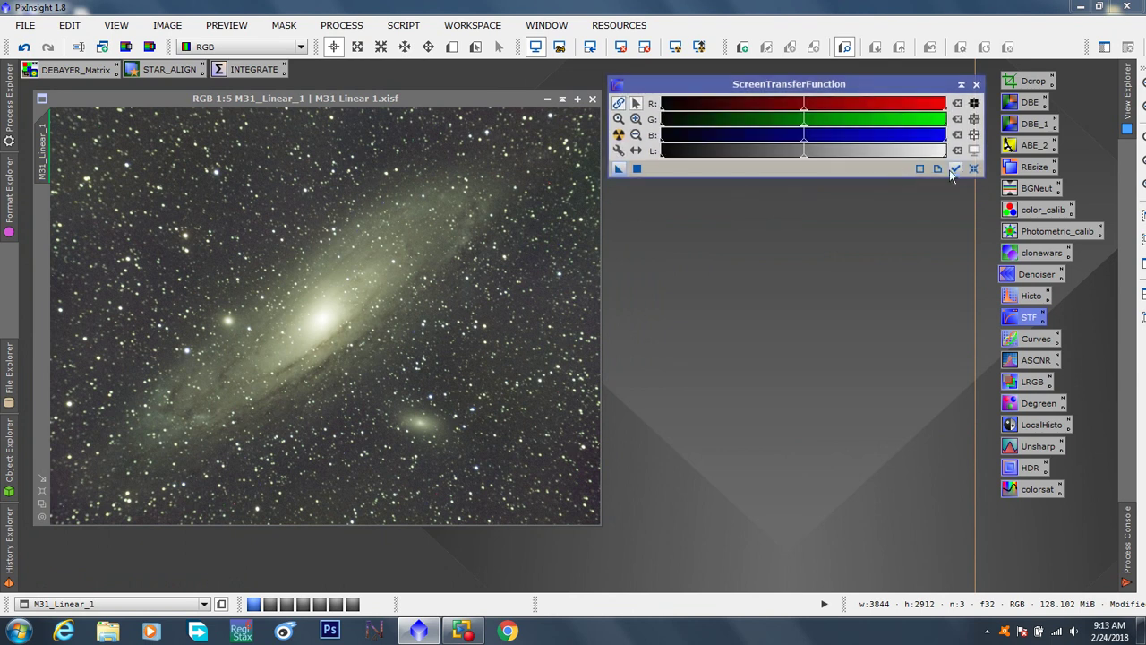
pyautogui.click(790, 267)
pyautogui.click(645, 47)
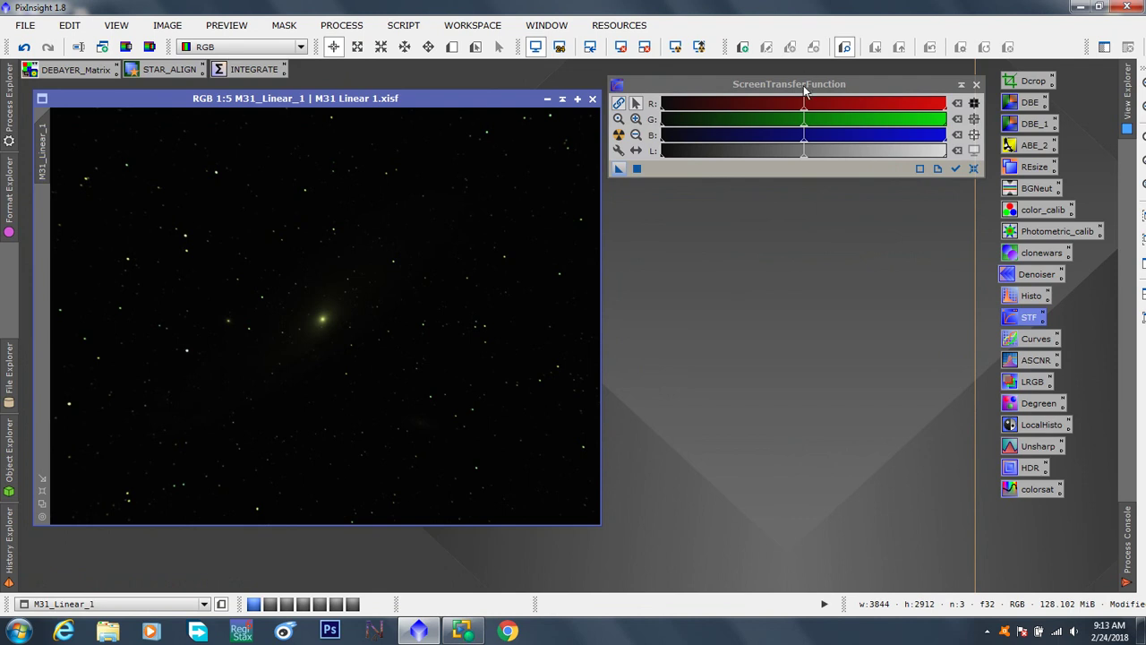
pyautogui.moveTo(800, 89); pyautogui.dragTo(482, 499)
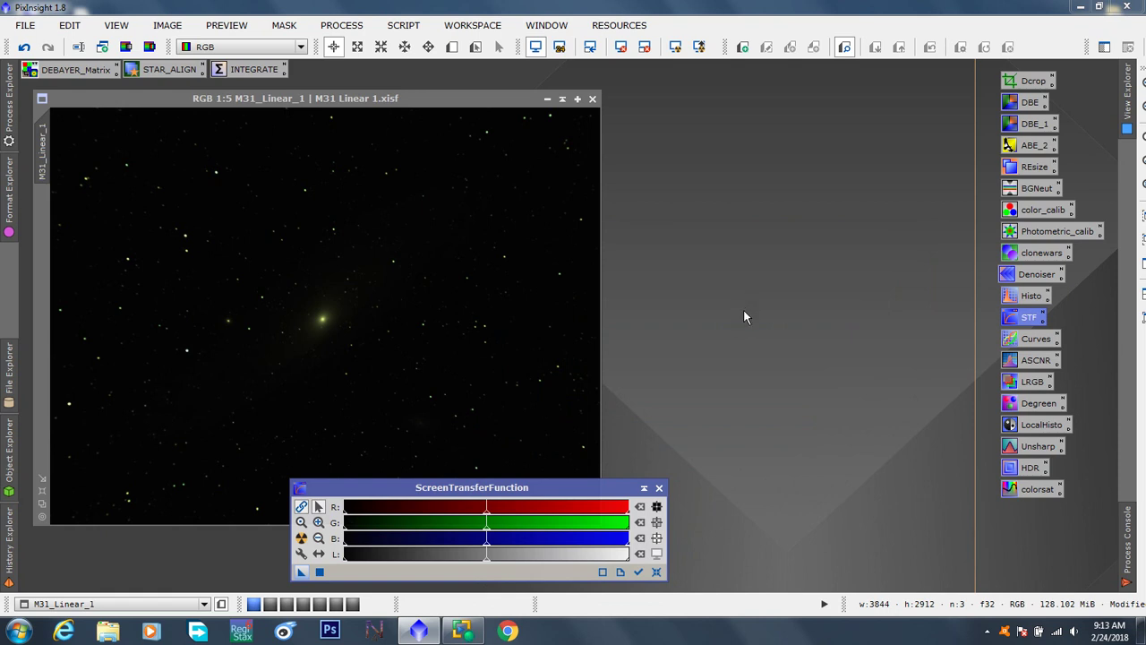
pyautogui.moveTo(527, 495); pyautogui.dragTo(579, 497)
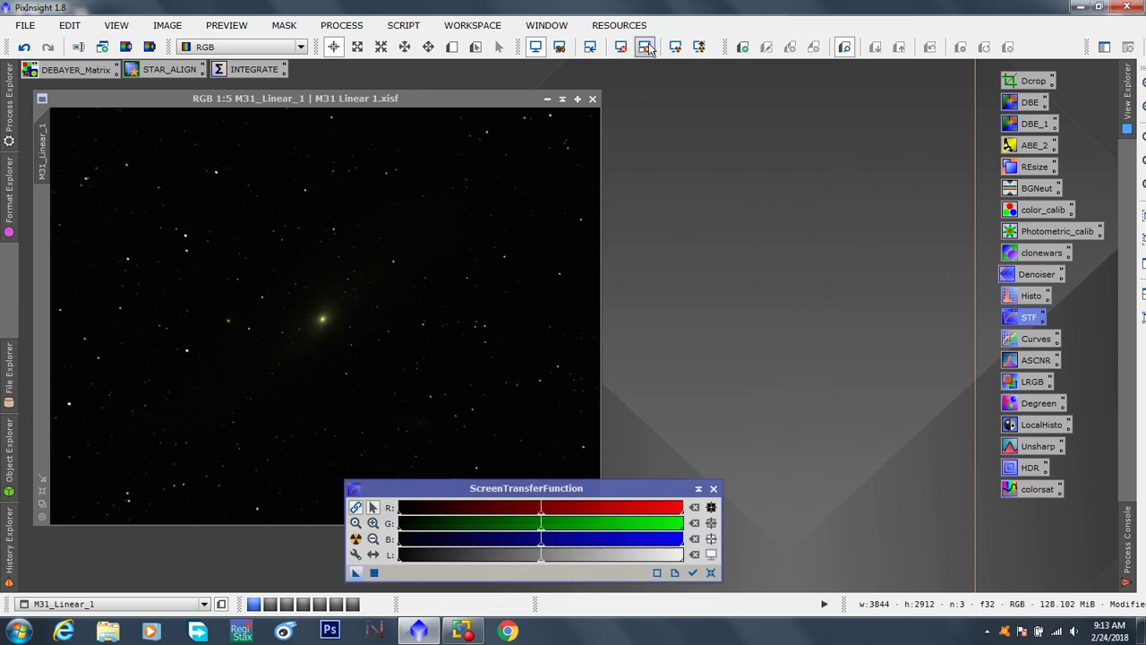
# Step: Open HistogramTransformation, set its target view to M31_Linear_1, and enable Track View
pyautogui.doubleClick(1031, 297)
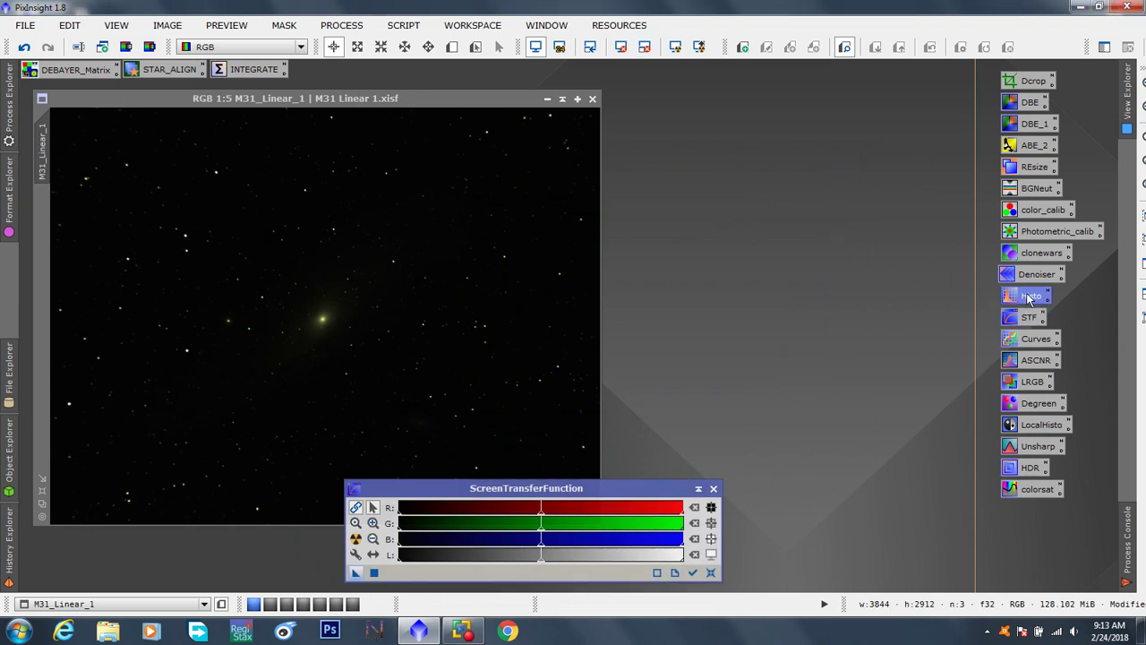
pyautogui.moveTo(903, 29); pyautogui.dragTo(964, 37)
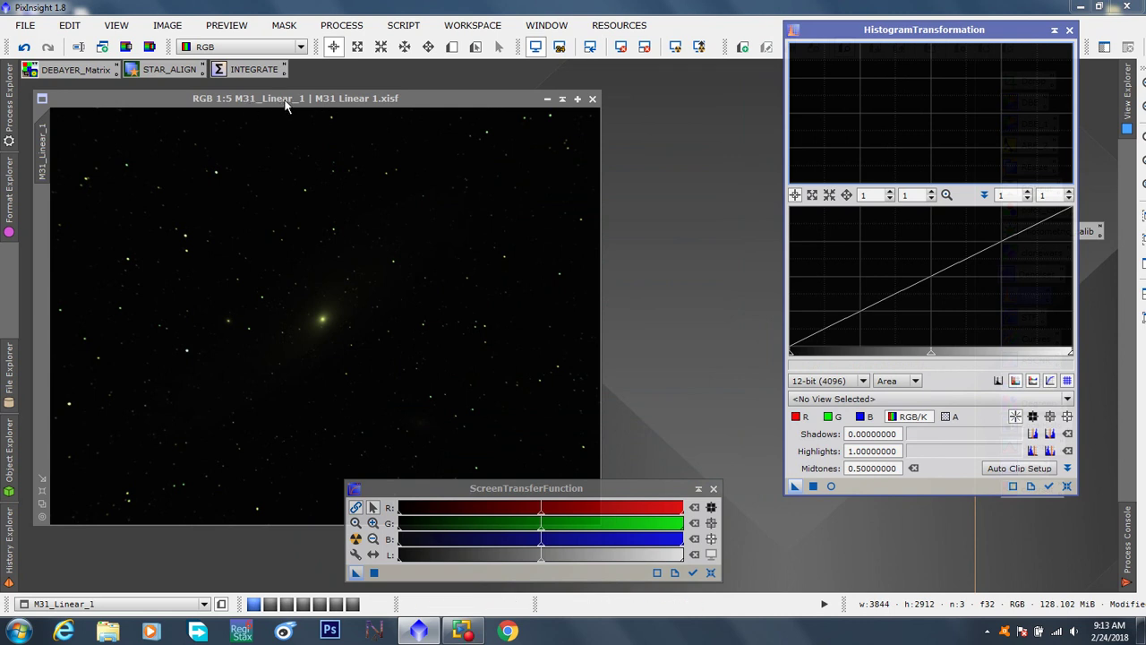
pyautogui.click(862, 398)
pyautogui.click(865, 423)
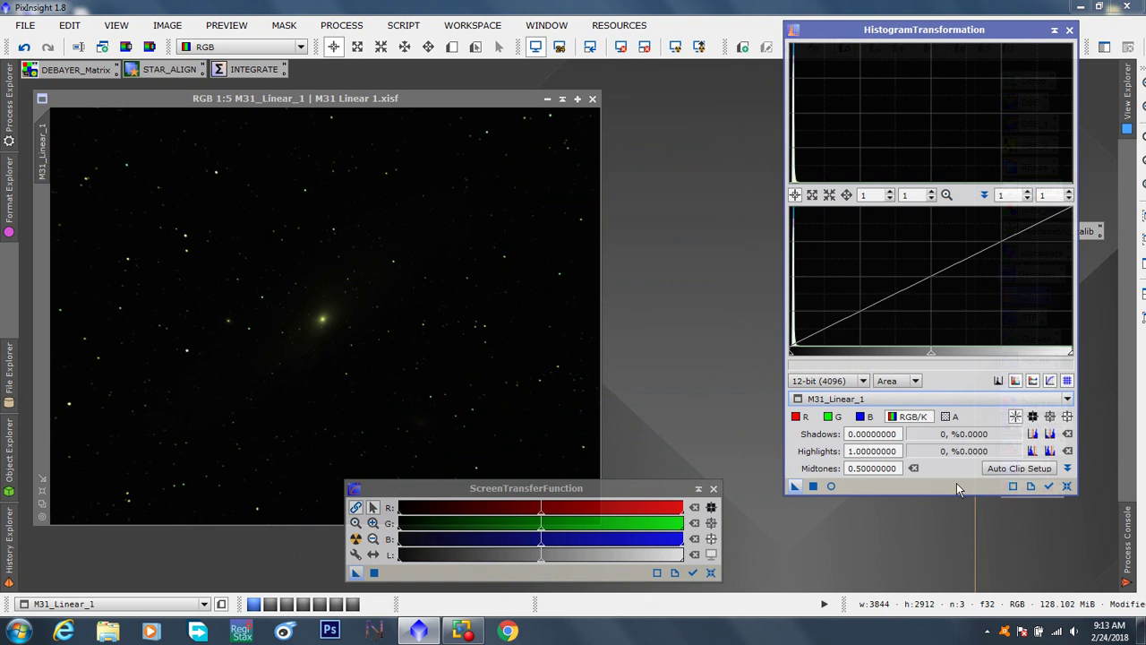
pyautogui.click(1049, 486)
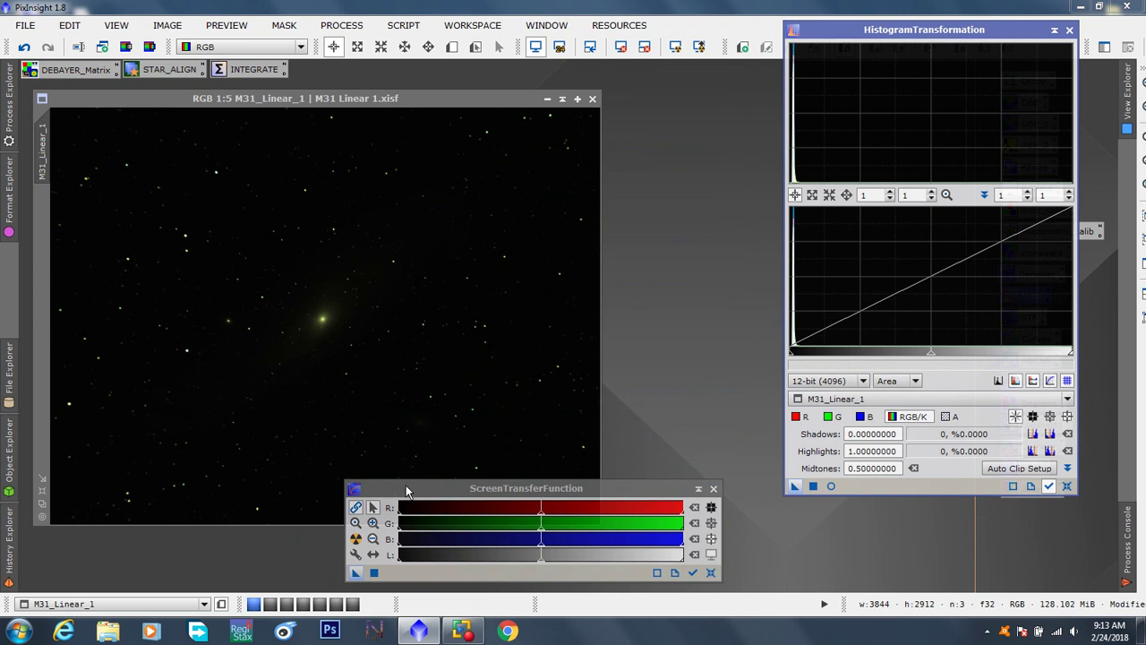
# Step: Auto-stretch with STF and transfer it to the histogram: shadows 0.01177035, midtones 0.00850711
pyautogui.moveTo(406, 491); pyautogui.dragTo(410, 478)
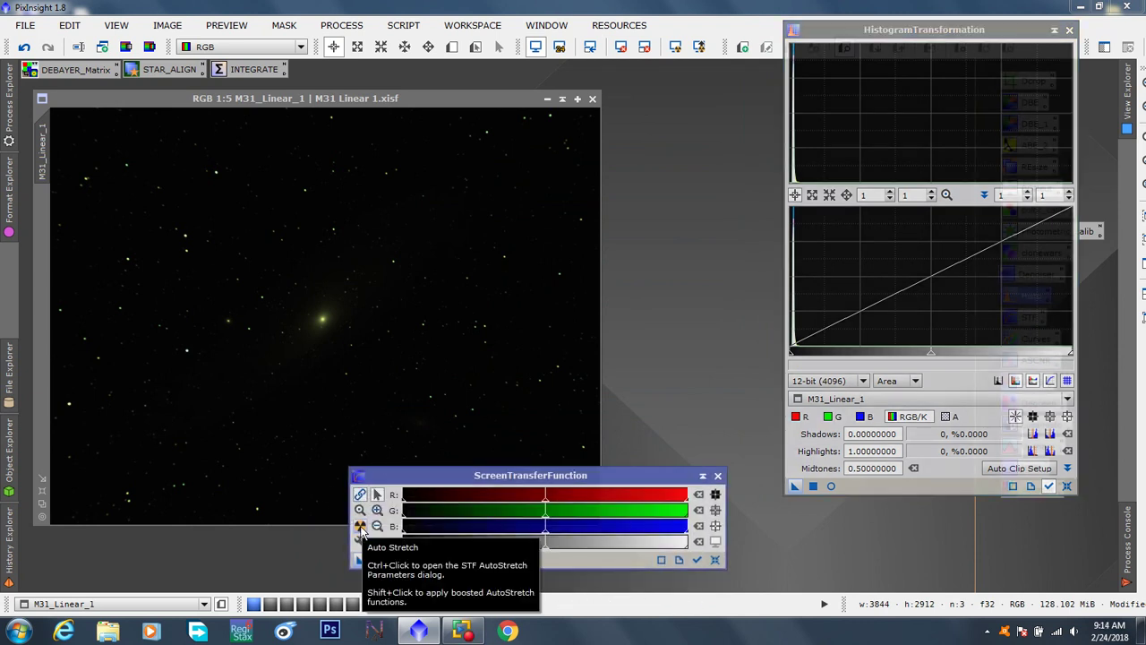
pyautogui.click(361, 527)
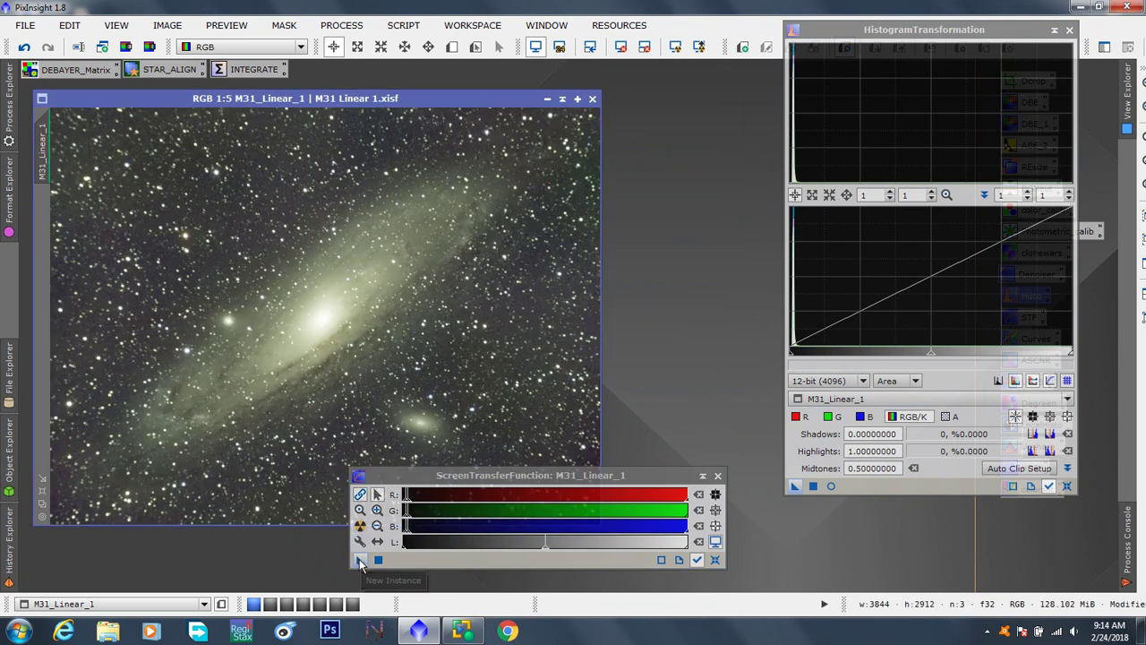
pyautogui.moveTo(360, 561); pyautogui.dragTo(894, 493)
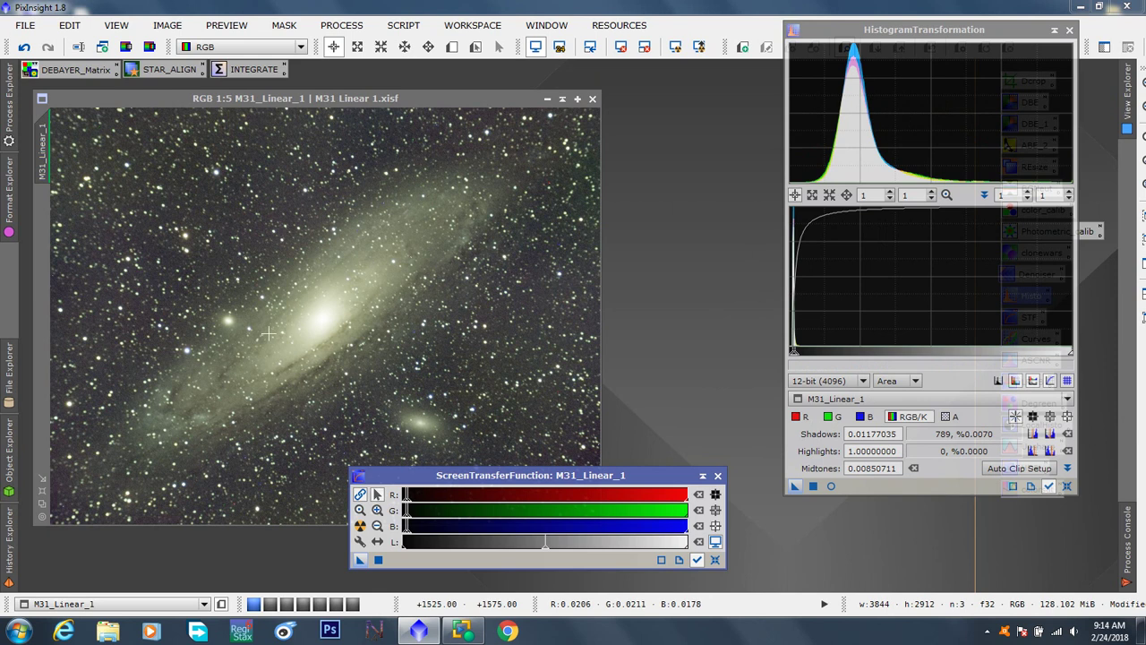
pyautogui.moveTo(660, 477); pyautogui.dragTo(655, 486)
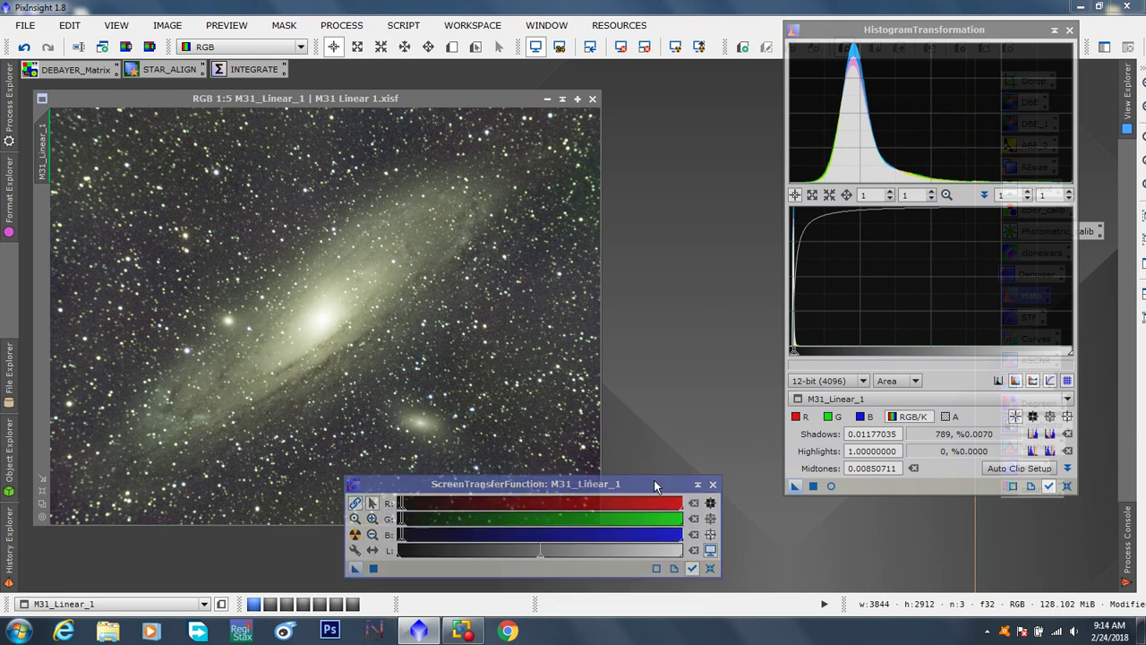
# Step: Close STF and open a resized HistogramTransformation real-time preview with the screen stretch reset
pyautogui.click(713, 484)
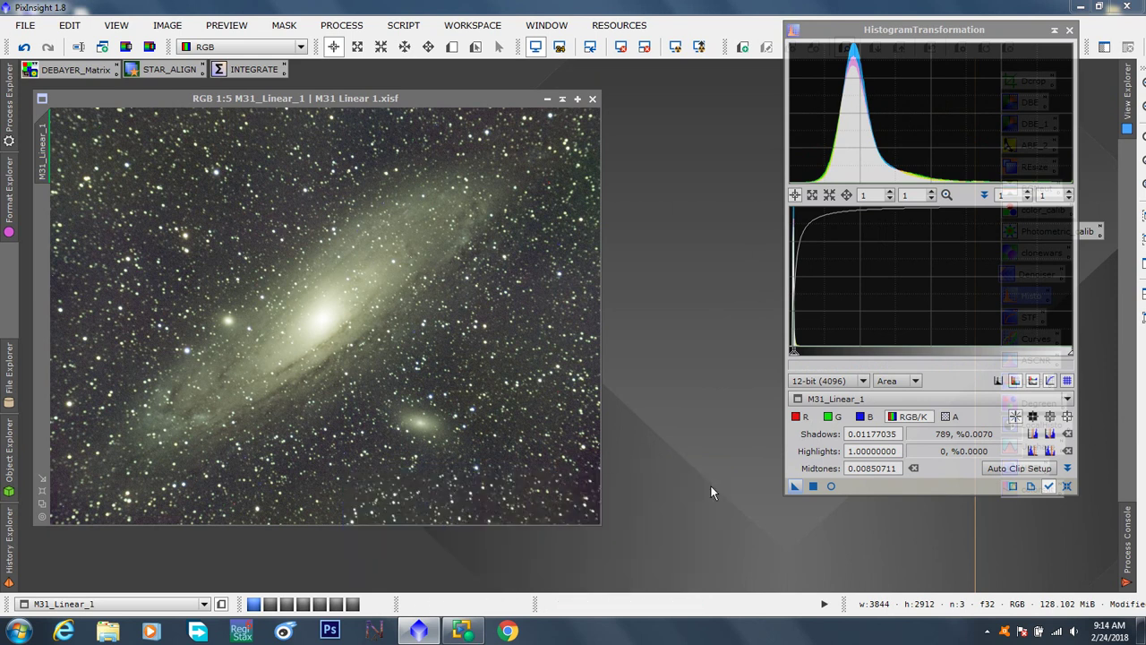
pyautogui.click(832, 487)
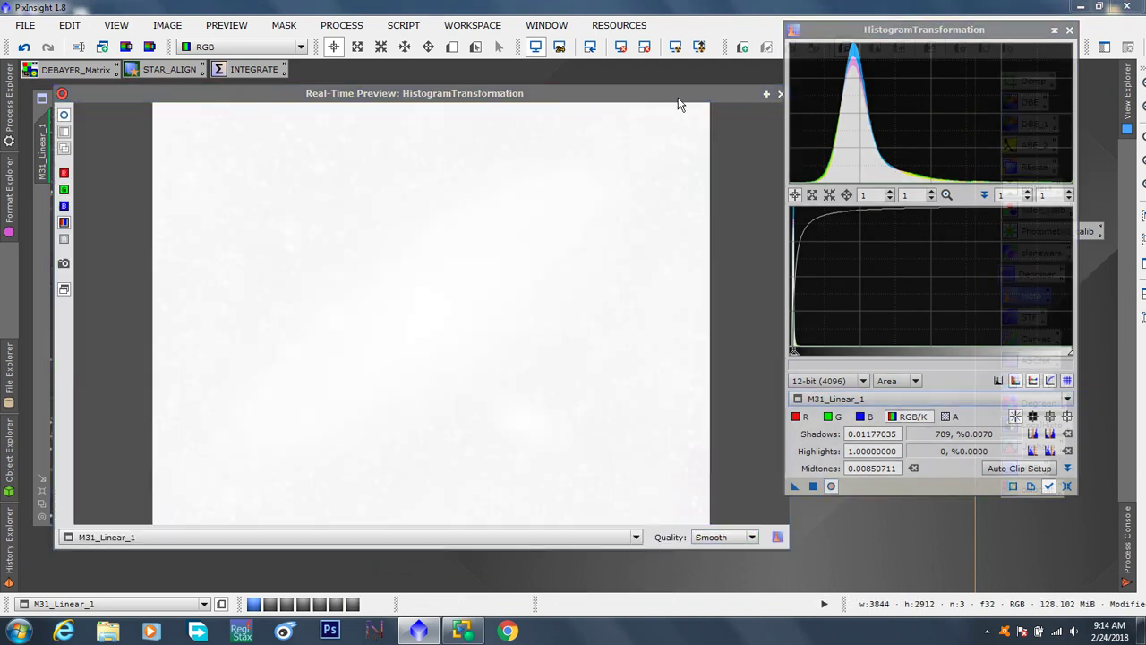
pyautogui.moveTo(678, 105); pyautogui.dragTo(646, 110)
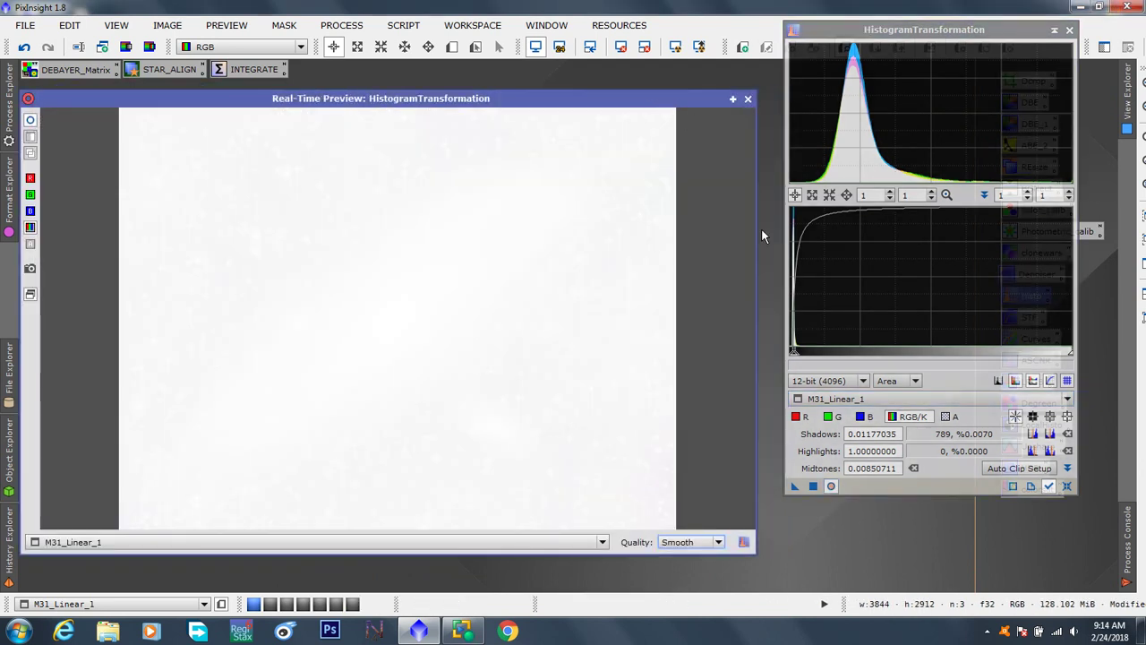
pyautogui.moveTo(758, 234); pyautogui.dragTo(713, 235)
pyautogui.moveTo(640, 107); pyautogui.dragTo(653, 106)
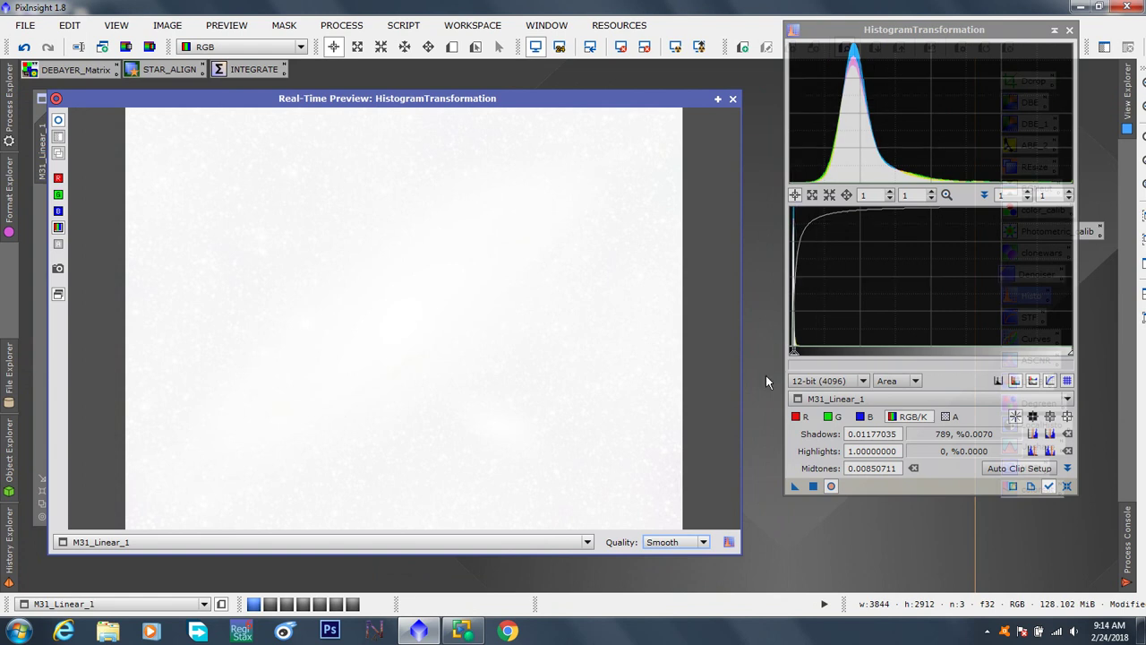
pyautogui.click(647, 50)
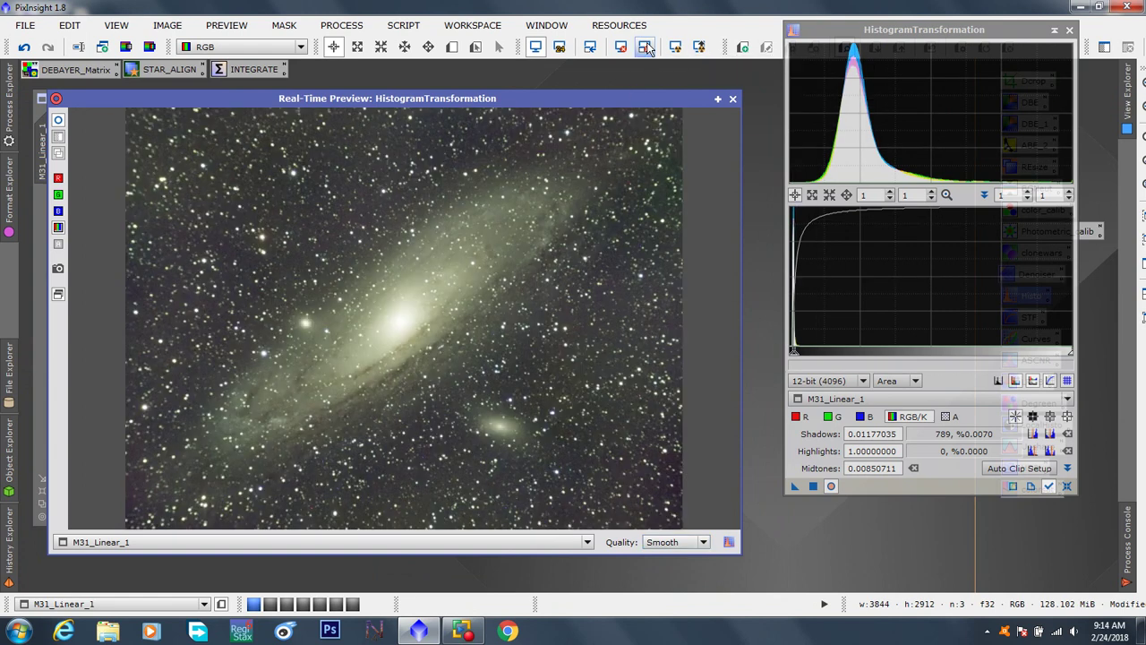
pyautogui.moveTo(486, 99)
pyautogui.mouseDown()
pyautogui.moveTo(624, 434)
pyautogui.moveTo(505, 113)
pyautogui.moveTo(483, 96)
pyautogui.moveTo(708, 641)
pyautogui.moveTo(527, 151)
pyautogui.moveTo(482, 101)
pyautogui.mouseUp()
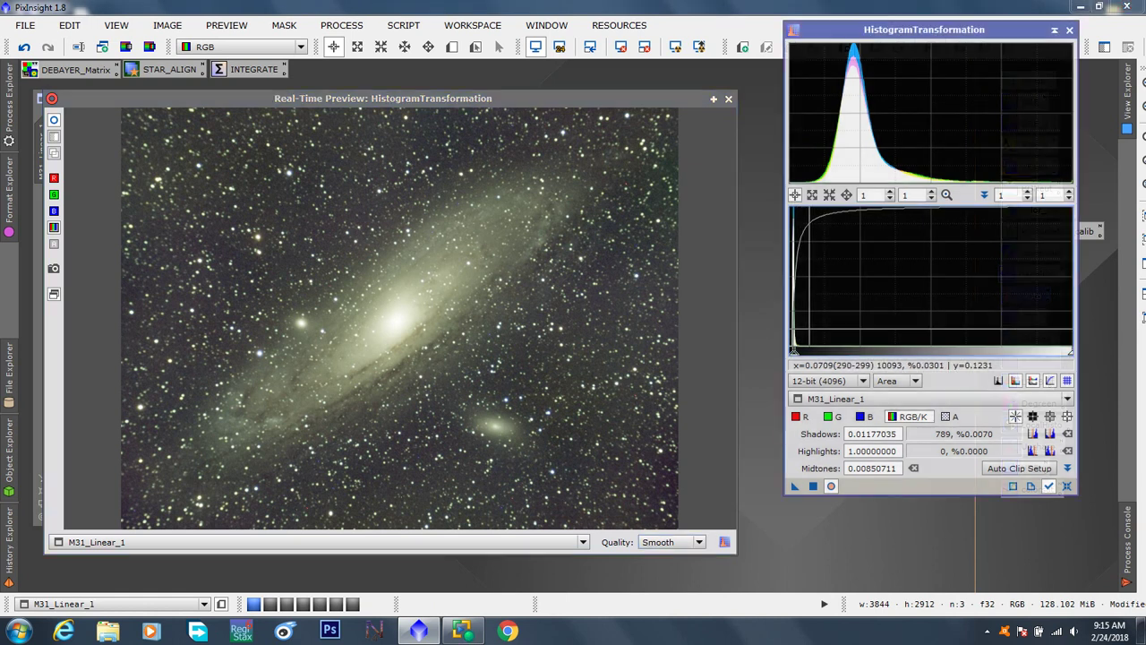
# Step: Zoom the histogram and set shadows to 0.01087500 and midtones to 0.02514849
pyautogui.scroll(8, 810, 328)
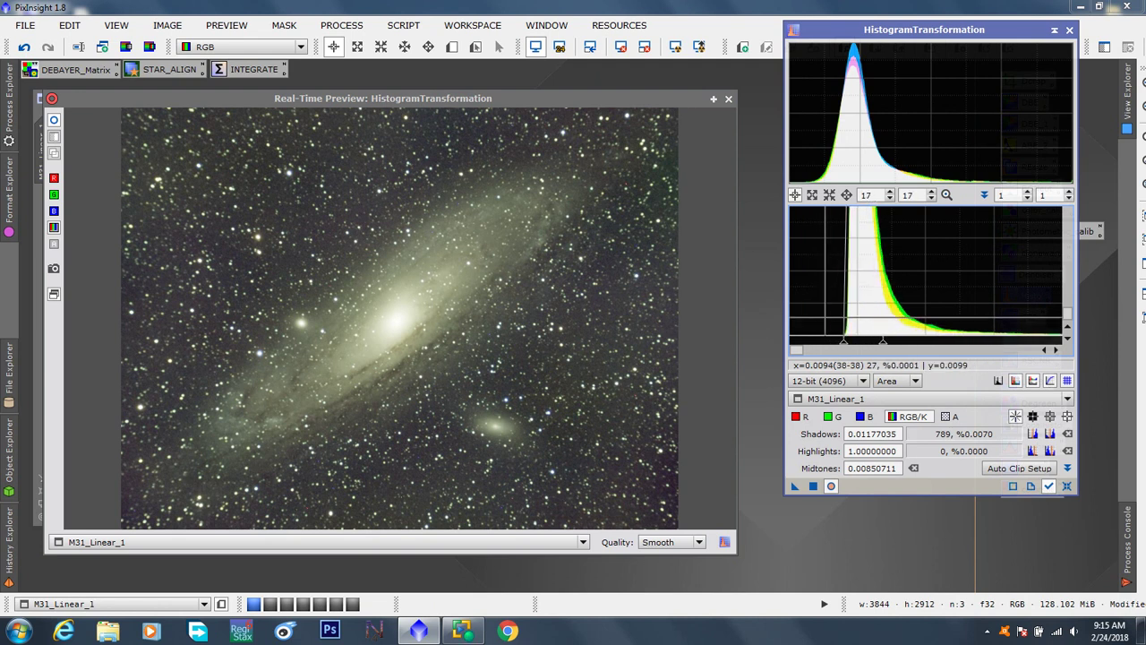
pyautogui.scroll(4, 845, 317)
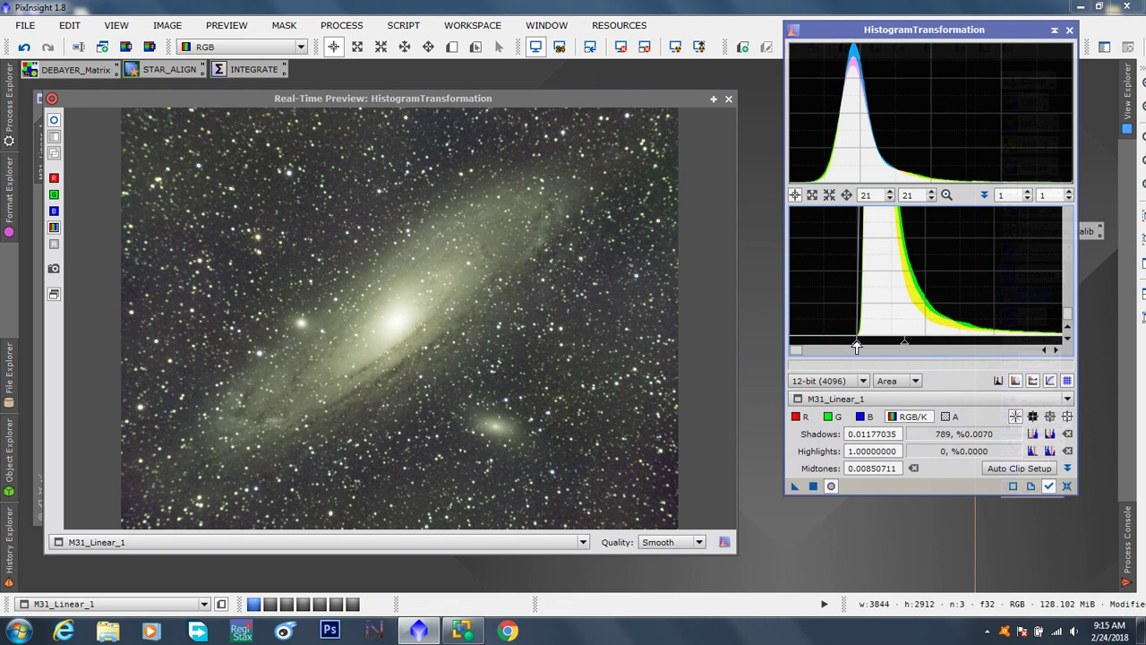
pyautogui.moveTo(856, 347); pyautogui.dragTo(852, 346)
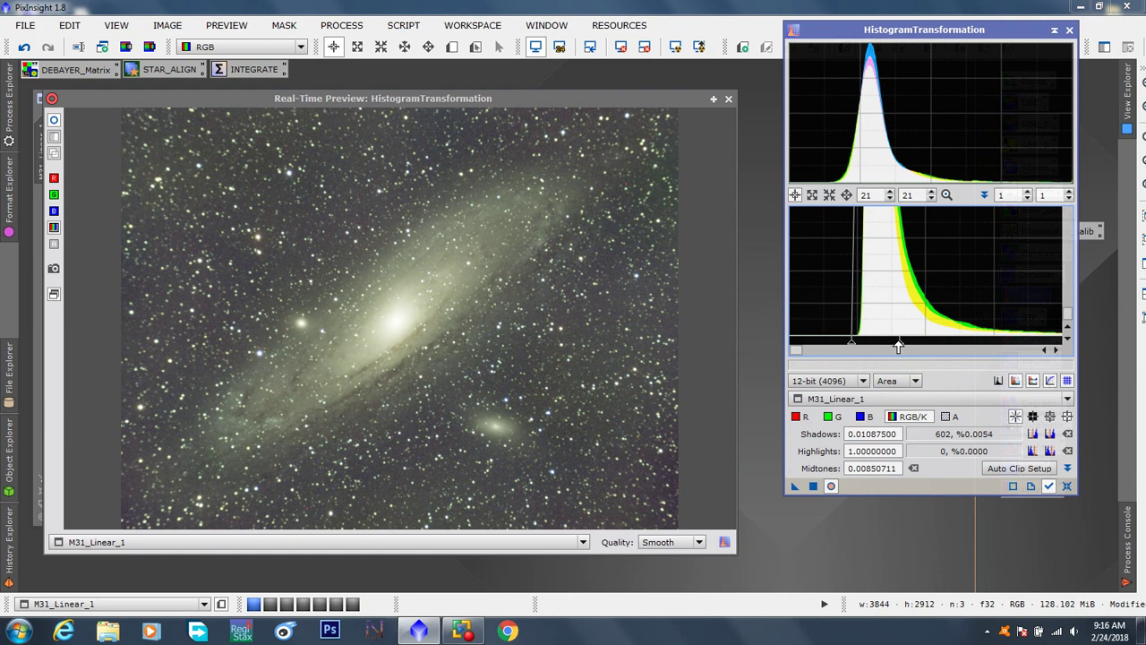
pyautogui.moveTo(898, 345); pyautogui.dragTo(994, 349)
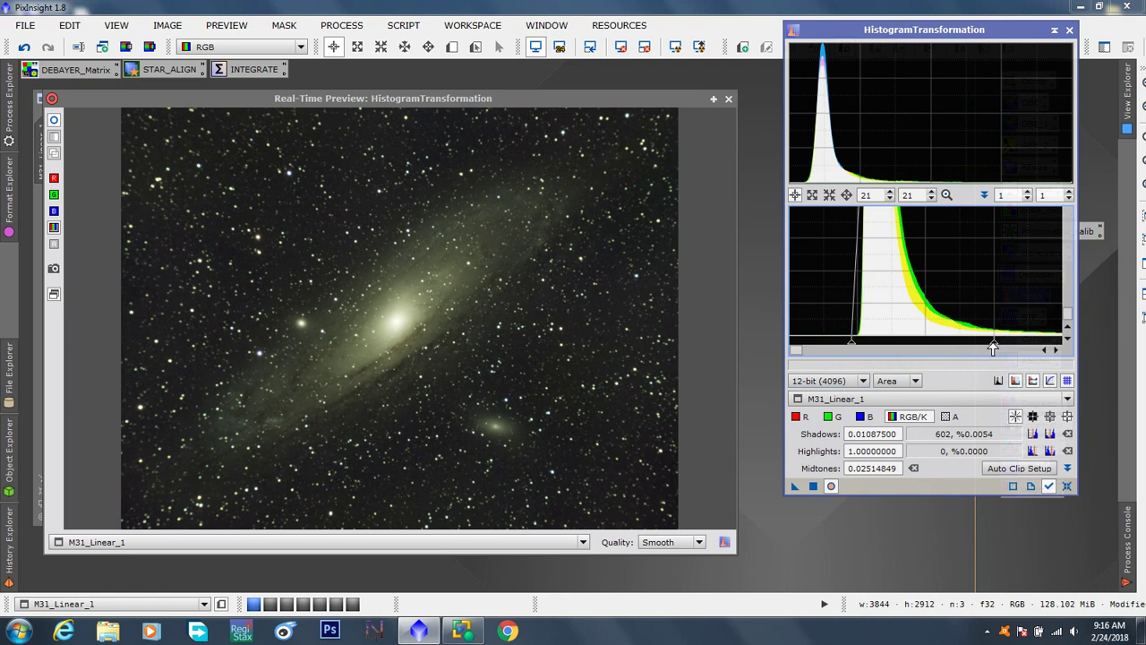
# Step: Fine-tune the midtones to 0.02363200, keeping shadows at 0.01087500, while watching the live preview
pyautogui.moveTo(993, 348); pyautogui.dragTo(873, 347)
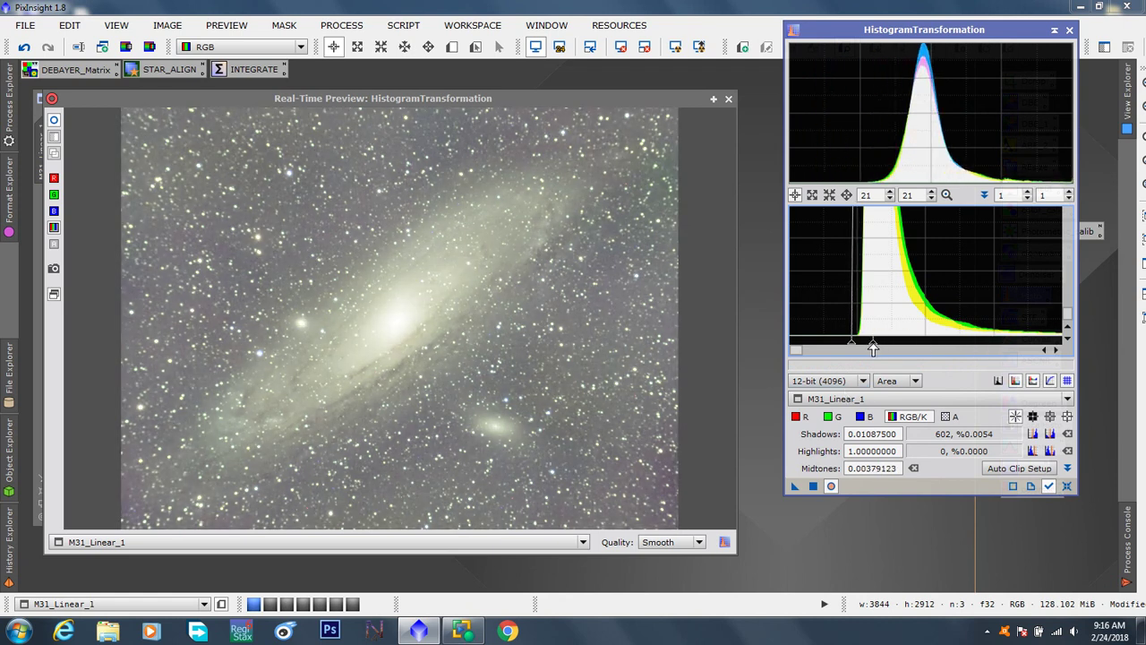
pyautogui.moveTo(874, 347); pyautogui.dragTo(869, 348)
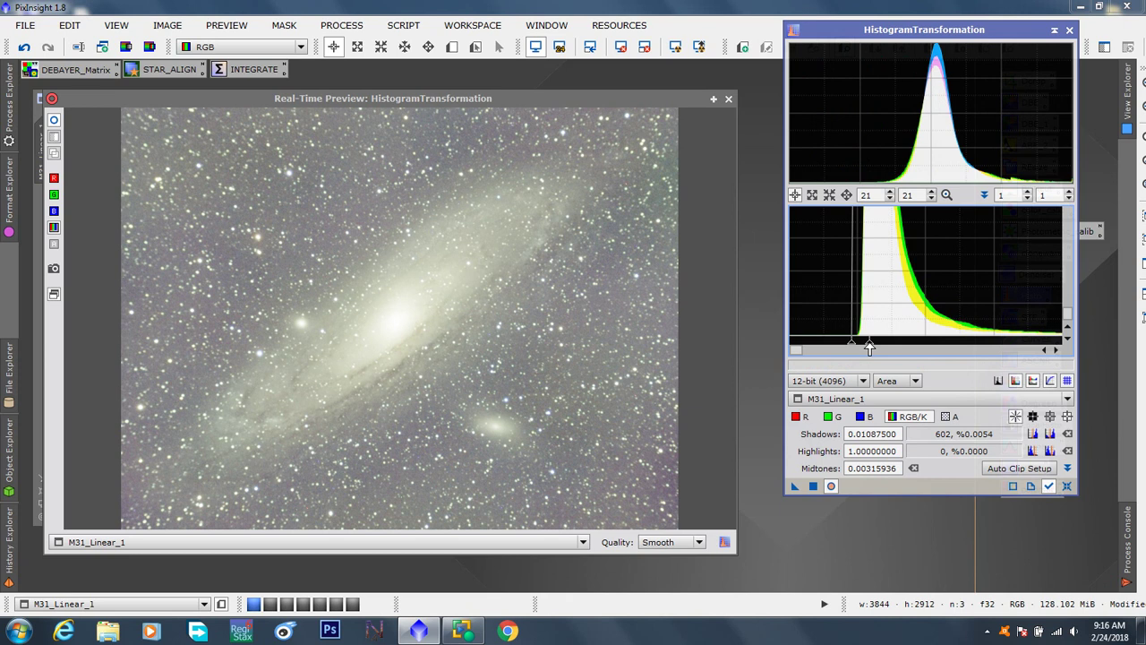
pyautogui.moveTo(869, 348); pyautogui.dragTo(985, 356)
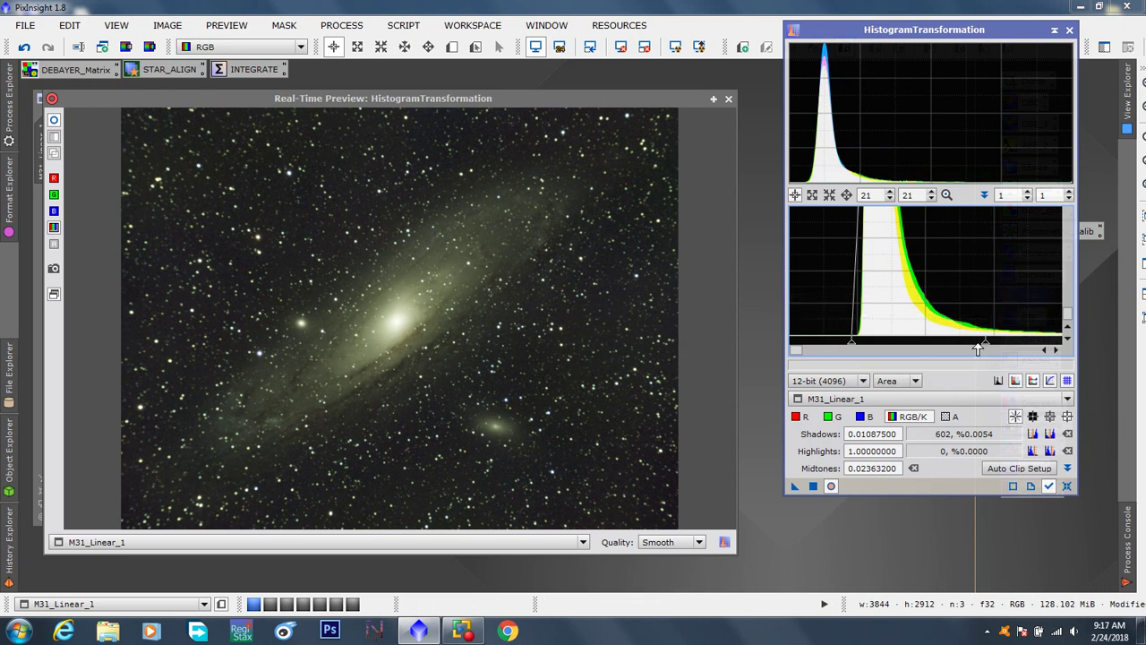
pyautogui.scroll(-6, 902, 308)
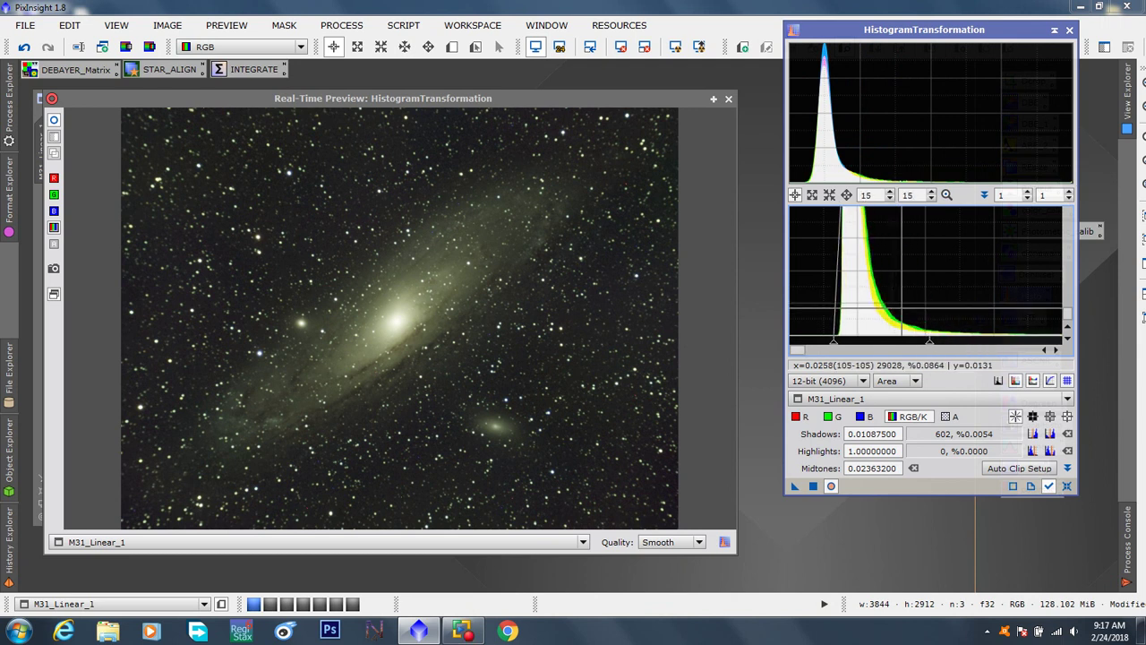
pyautogui.scroll(-14, 902, 308)
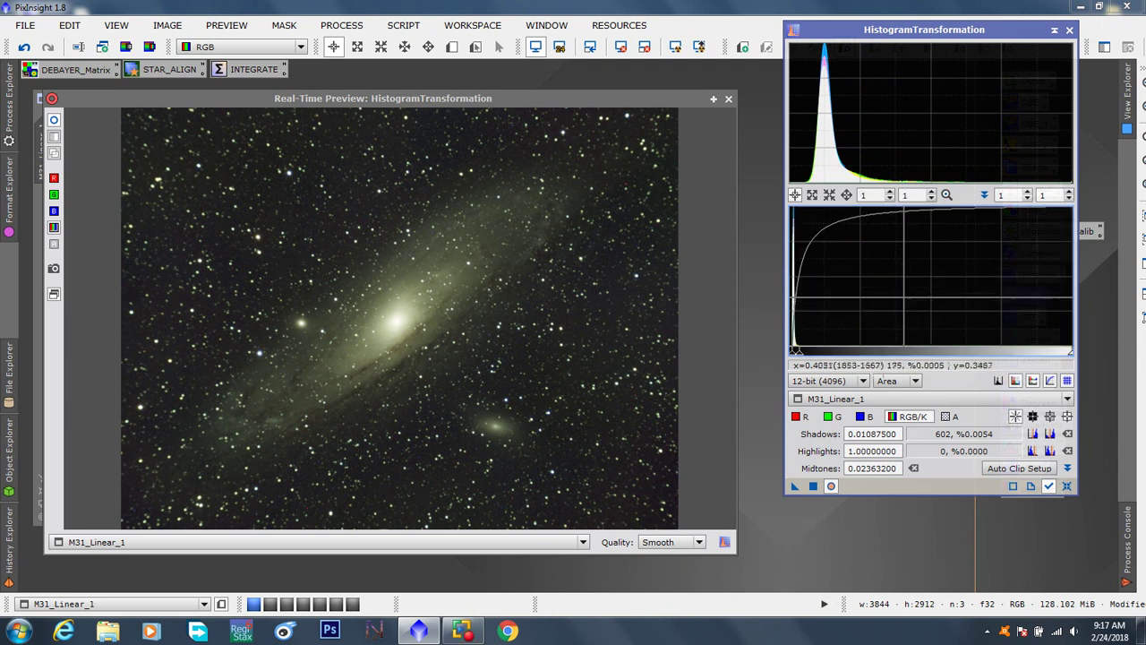
pyautogui.scroll(16, 845, 345)
pyautogui.moveTo(845, 349); pyautogui.dragTo(791, 350)
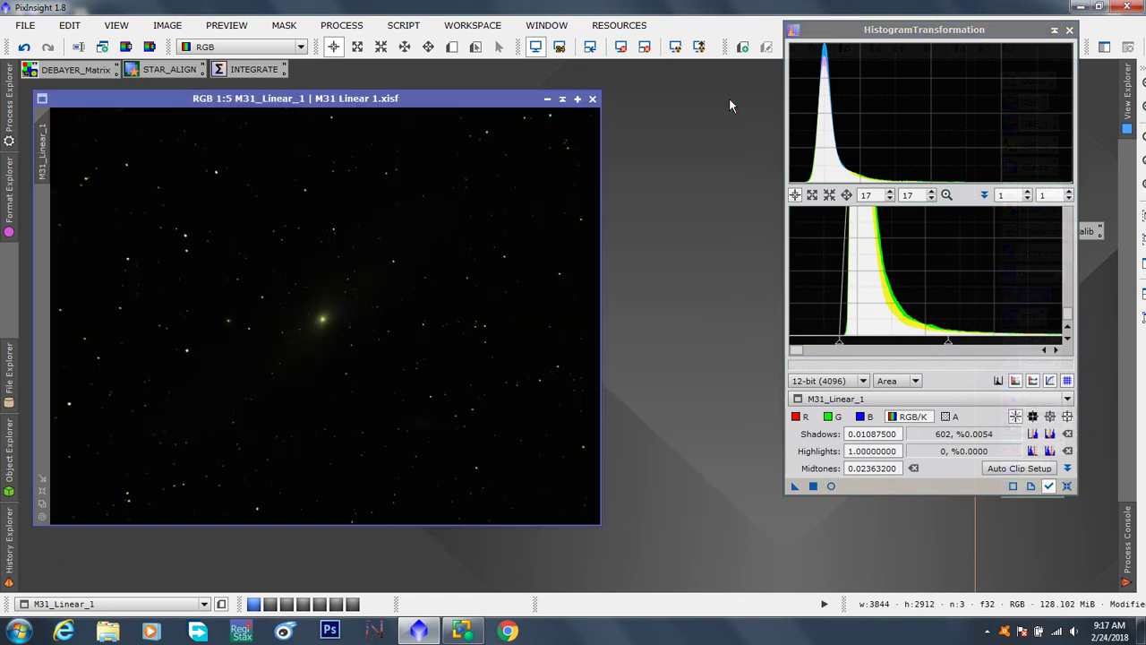
# Step: Apply the histogram stretch permanently to M31_Linear_1 and close HistogramTransformation
pyautogui.click(729, 100)
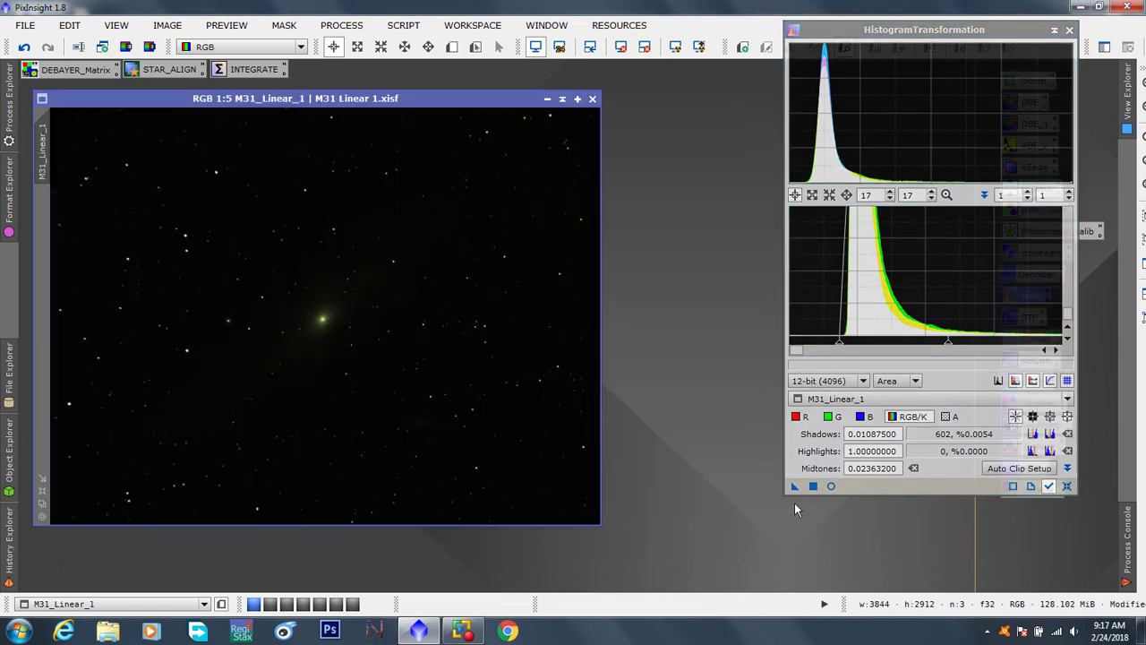
pyautogui.moveTo(793, 486); pyautogui.dragTo(391, 326)
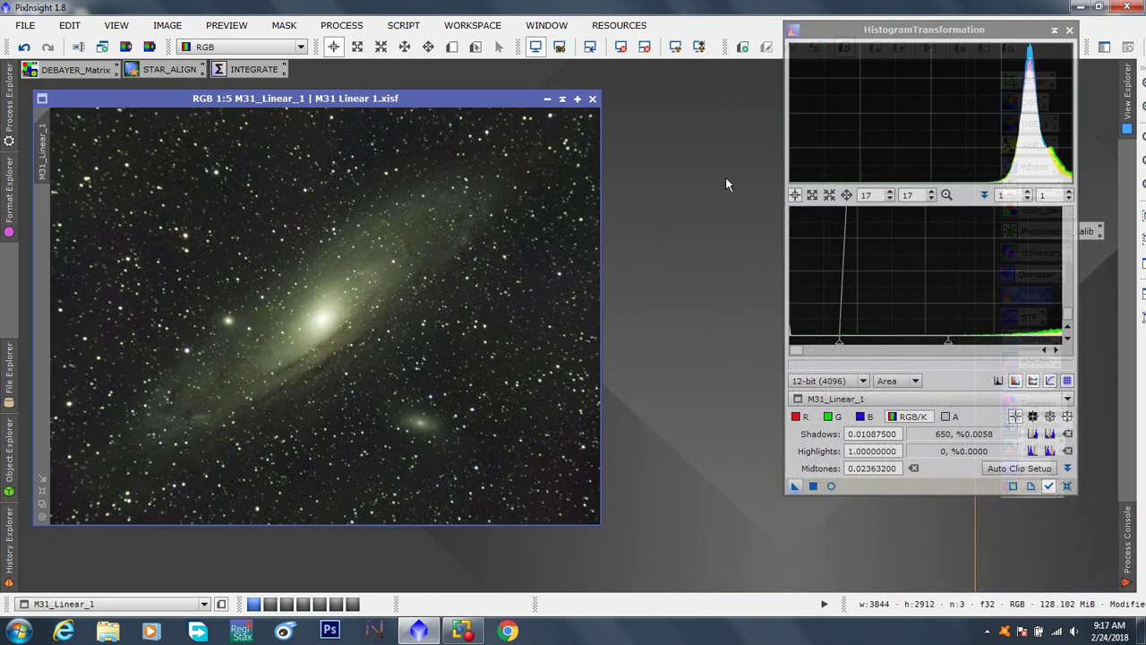
pyautogui.moveTo(869, 34); pyautogui.dragTo(718, 96)
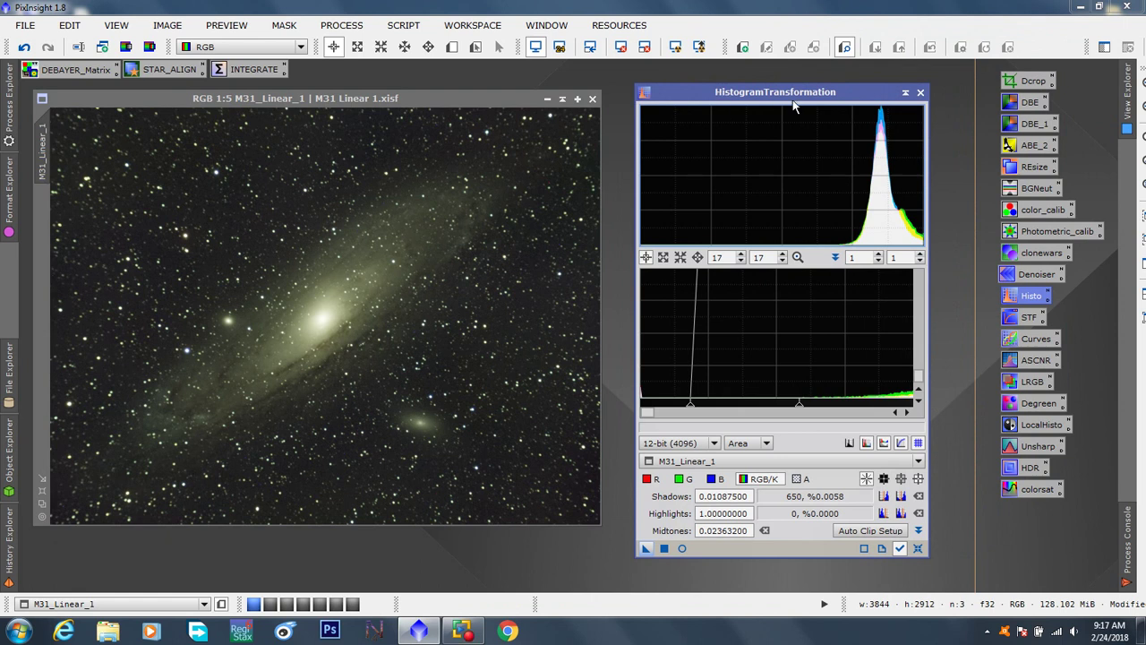
pyautogui.click(921, 93)
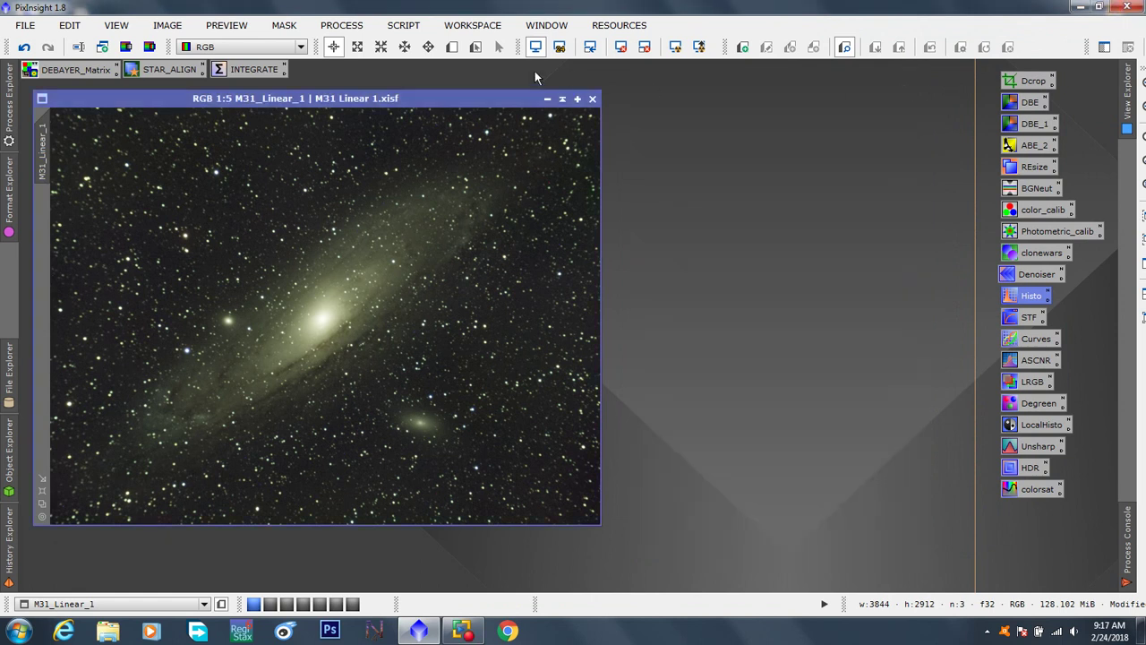
pyautogui.moveTo(431, 96); pyautogui.dragTo(602, 115)
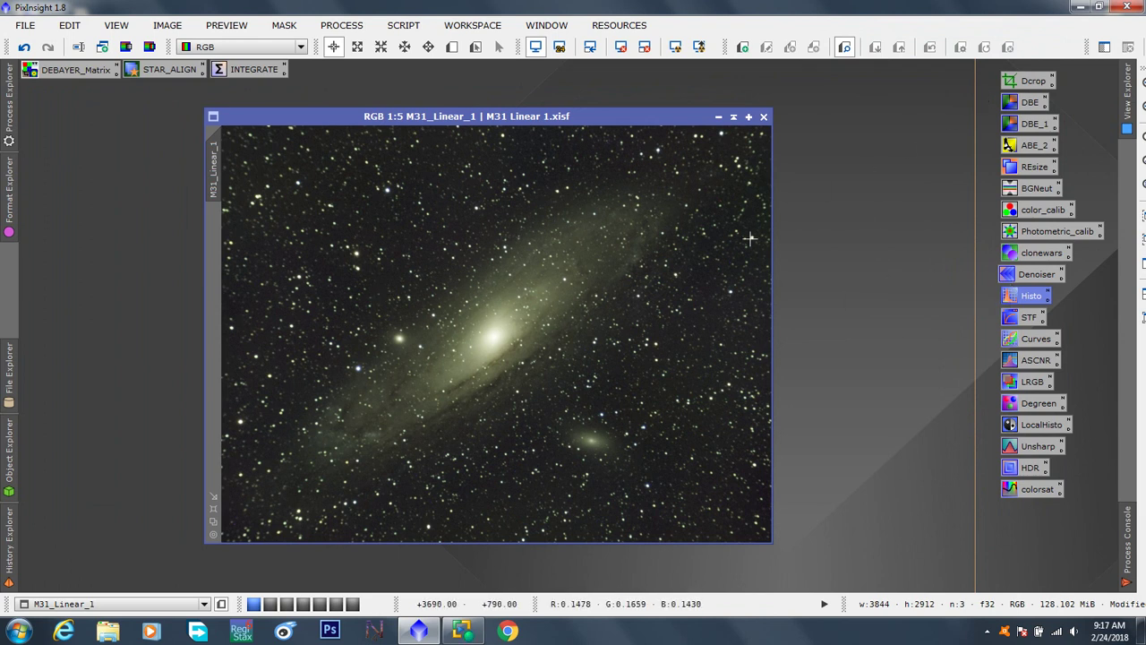
pyautogui.moveTo(599, 117); pyautogui.dragTo(500, 96)
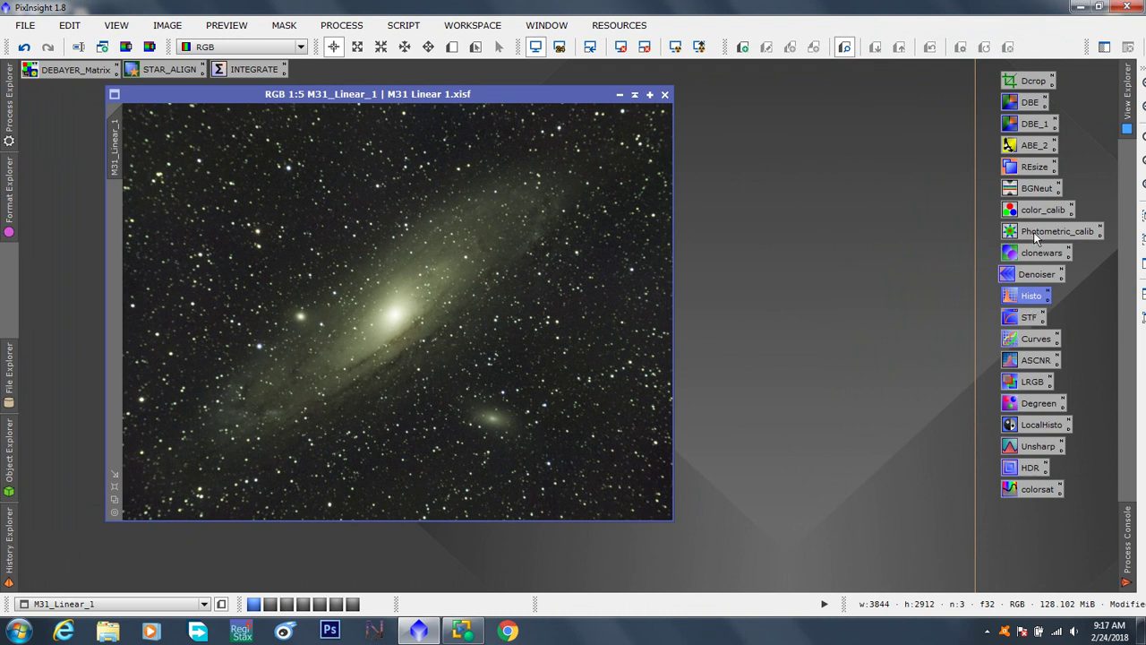
# Step: Look over the LocalHisto, HDR and Unsharp process icons and nudge the image window
pyautogui.click(1032, 424)
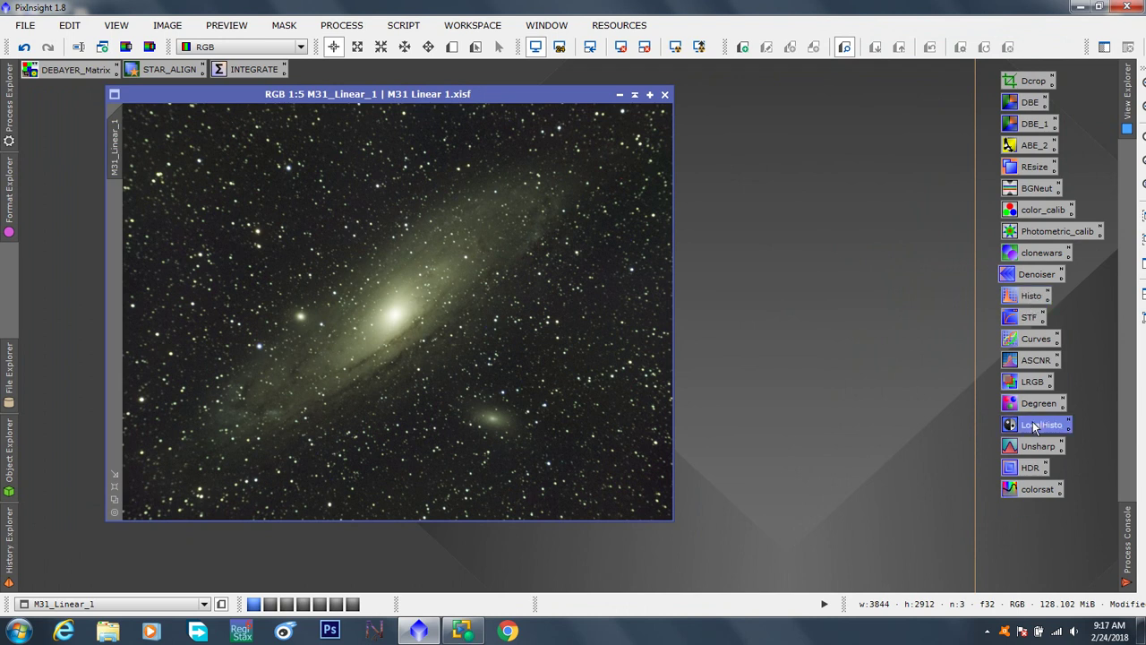
pyautogui.click(1033, 469)
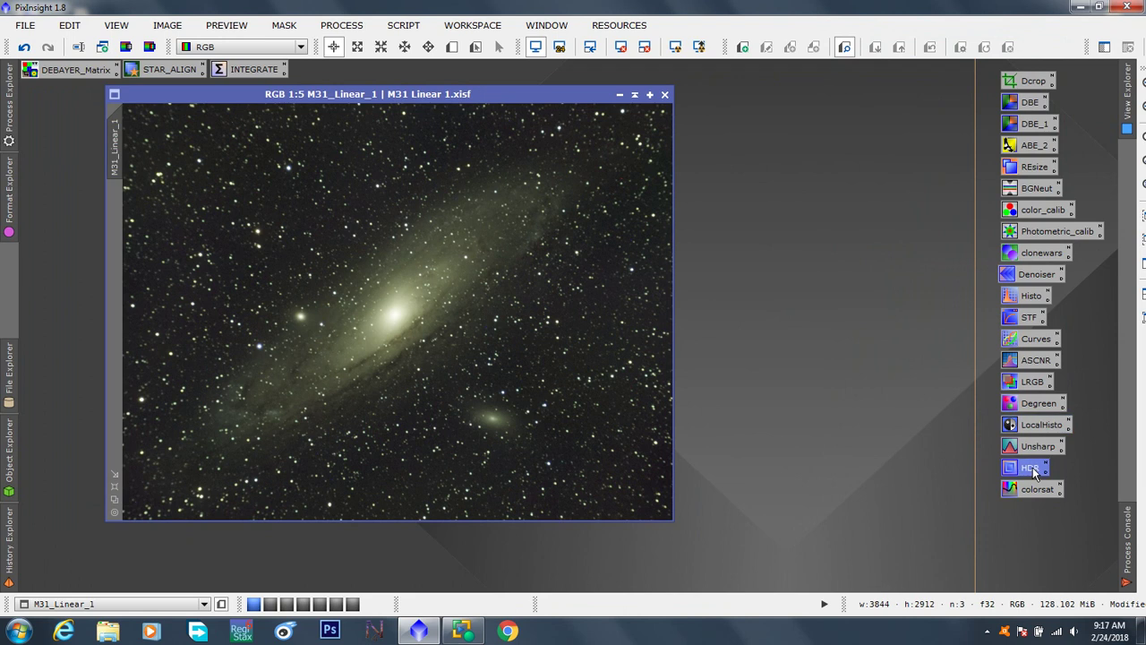
pyautogui.click(1035, 450)
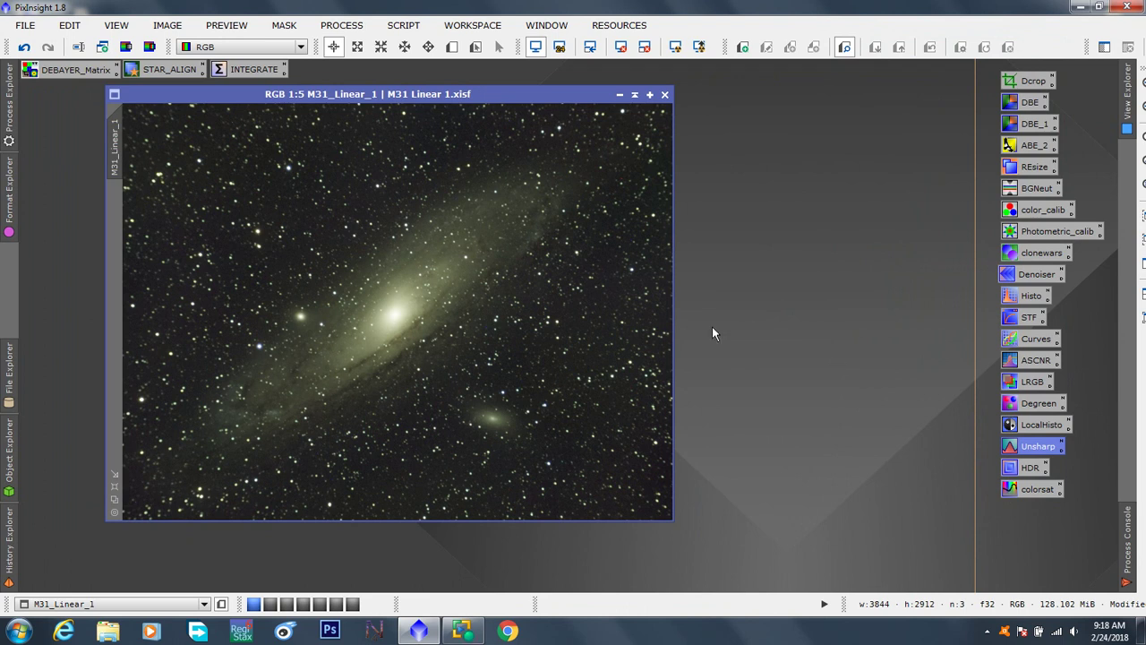
pyautogui.moveTo(455, 97); pyautogui.dragTo(453, 101)
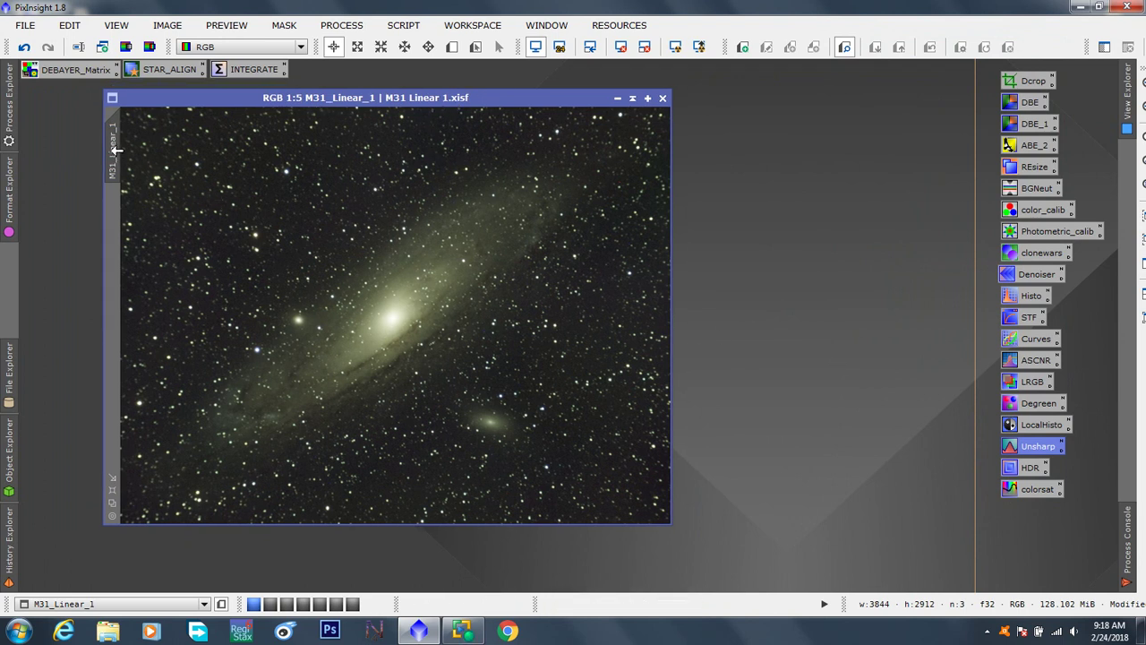
pyautogui.moveTo(123, 167)
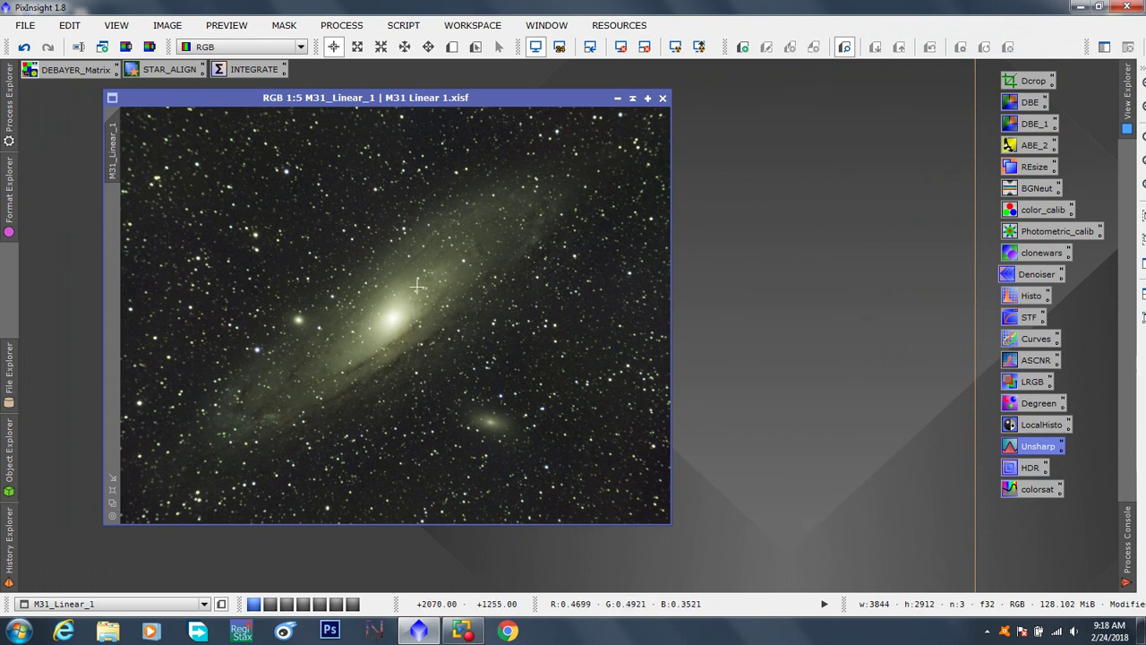
# Step: Open ScreenTransferFunction, auto-stretch M31_Linear_1, then reset the display and close the tool
pyautogui.click(1027, 320)
pyautogui.doubleClick(1027, 321)
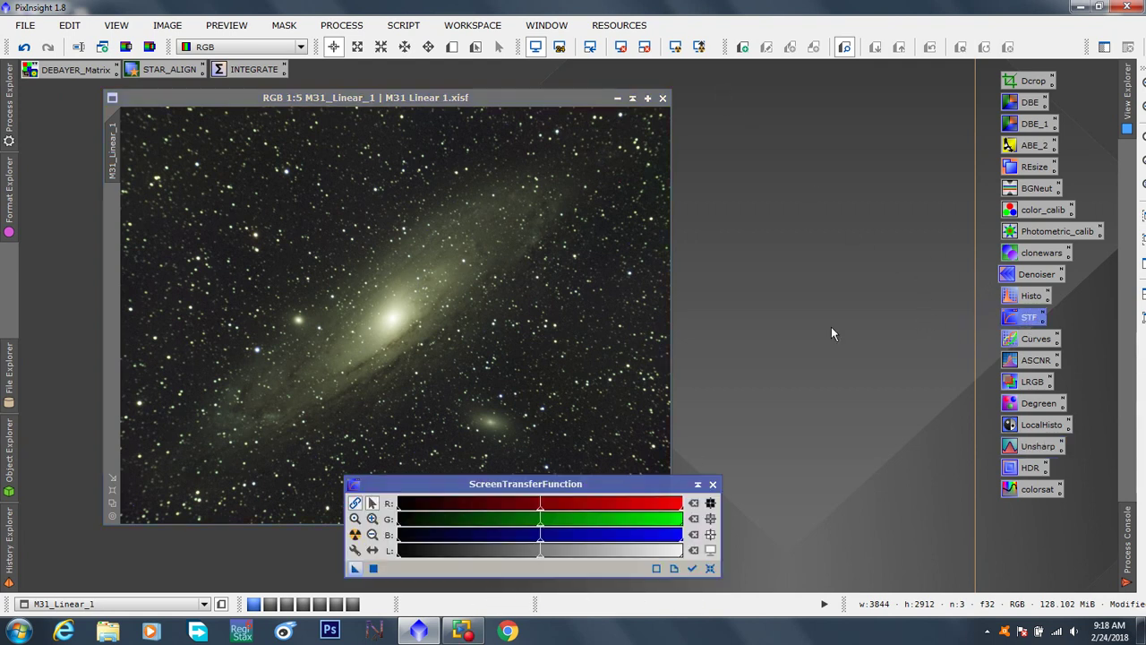
pyautogui.moveTo(657, 485); pyautogui.dragTo(990, 113)
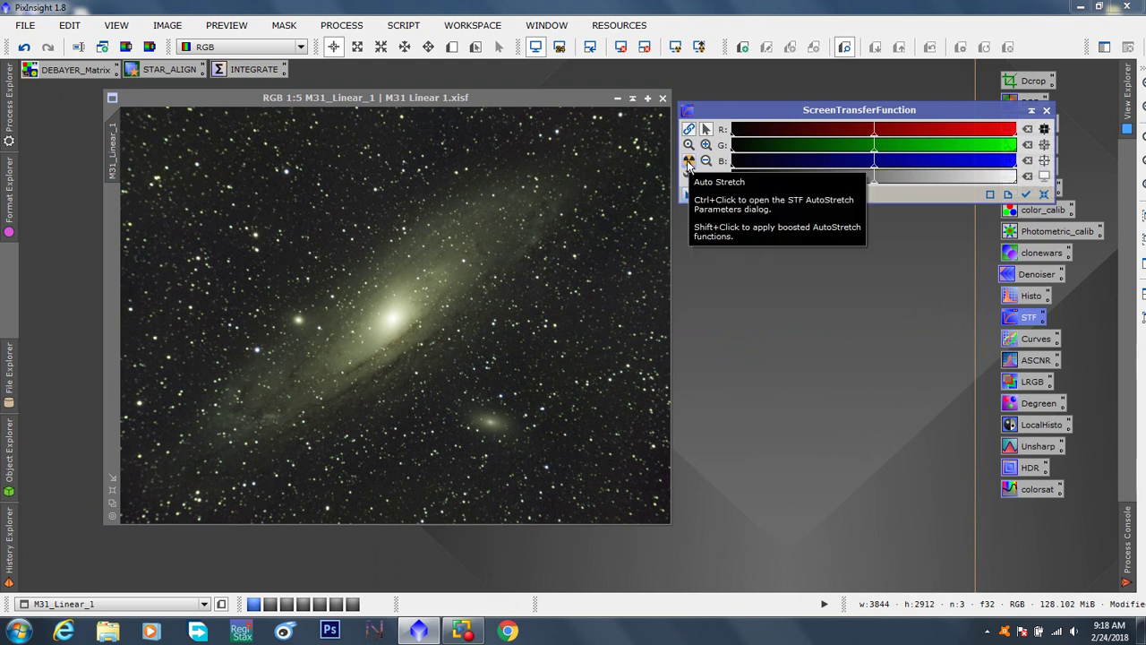
pyautogui.click(688, 162)
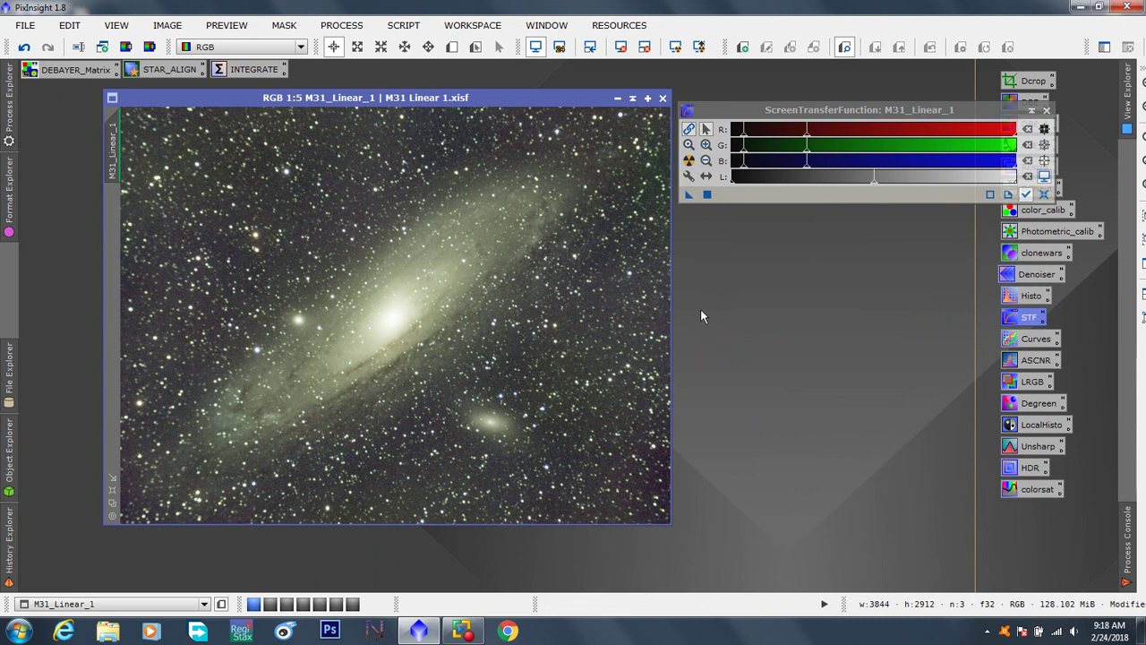
pyautogui.click(1045, 196)
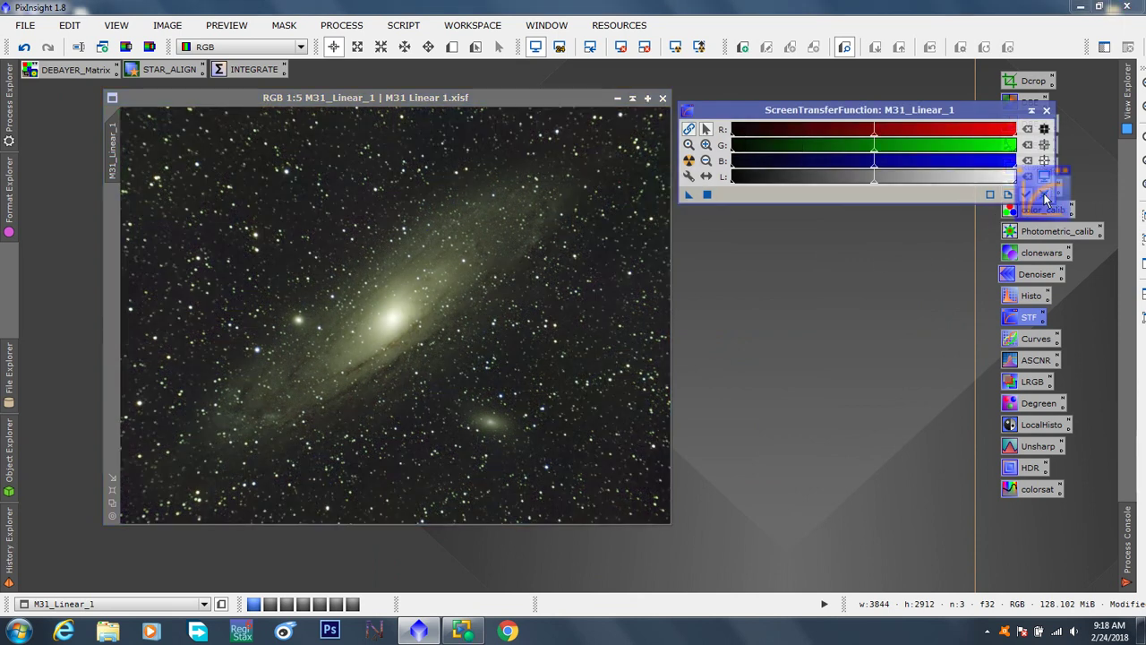
pyautogui.click(1046, 110)
# Step: Save the image as 'M31 None_Linear .xisf', accepting the XISF format options
pyautogui.click(27, 27)
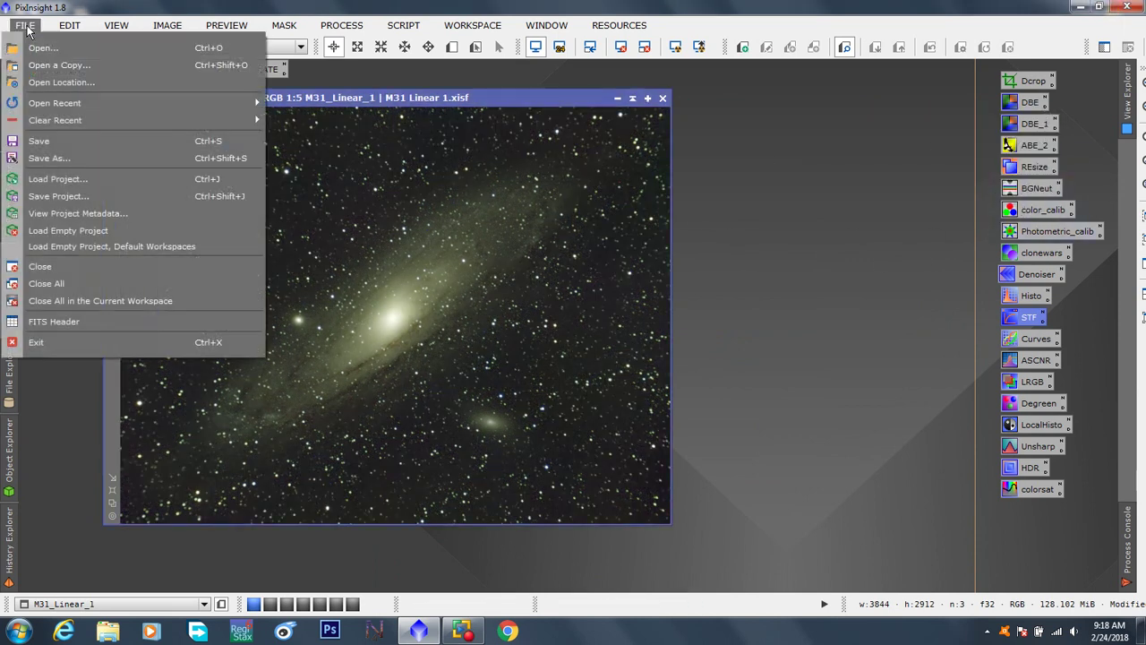
pyautogui.click(60, 155)
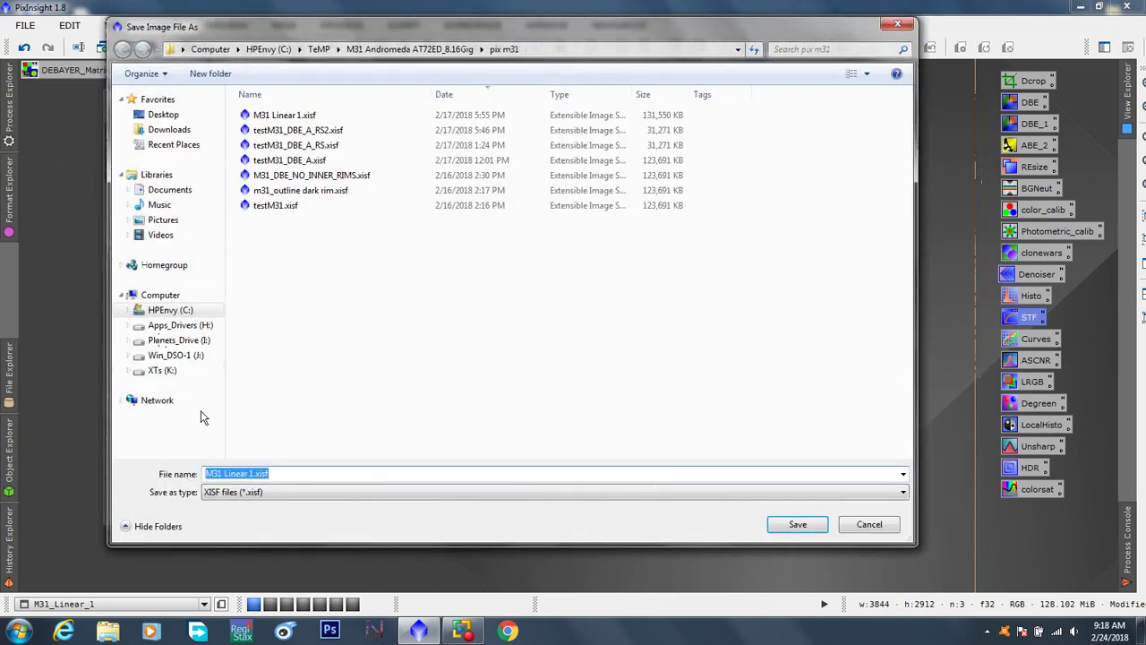
pyautogui.click(250, 474)
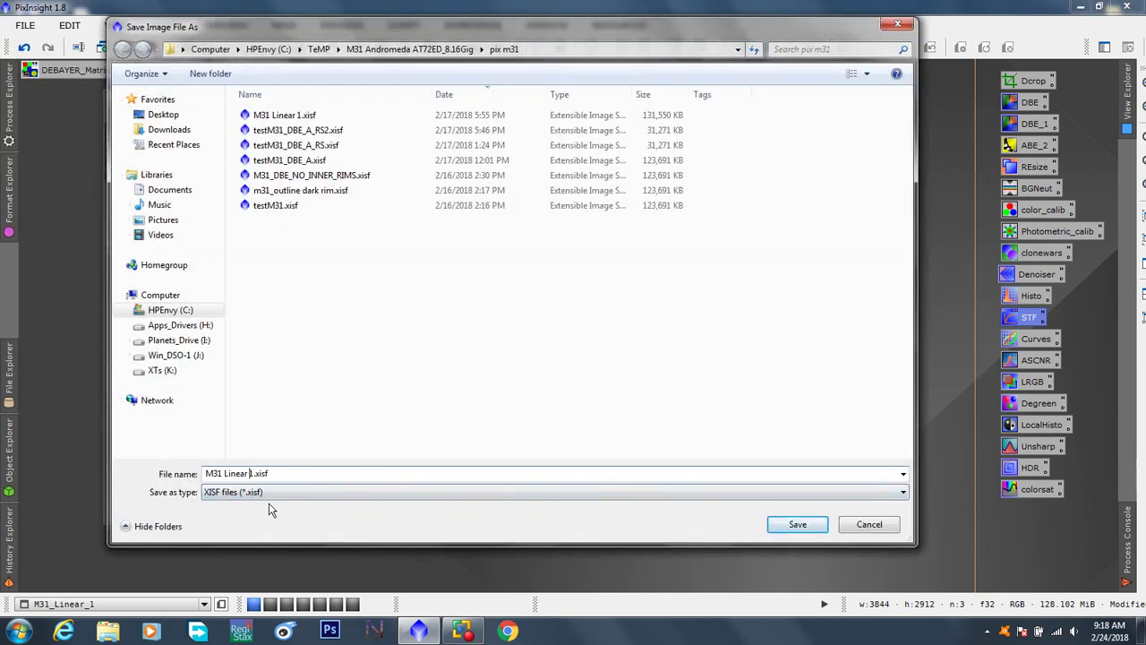
pyautogui.press('Delete')
pyautogui.click(224, 473)
pyautogui.write('Ni')
pyautogui.press('BackSpace')
pyautogui.write('one_')
pyautogui.click(811, 529)
pyautogui.click(625, 476)
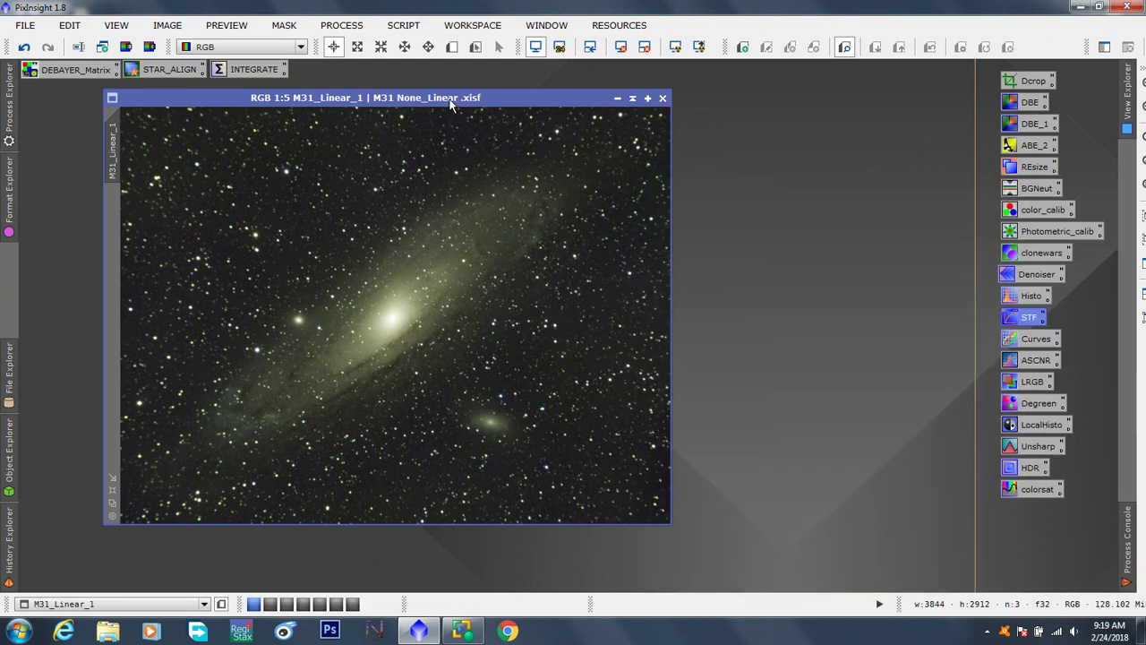
# Step: Open the Degreen icon's SCNR settings: remove Green, Average Neutral protection, Amount 1.00
pyautogui.moveTo(453, 101); pyautogui.dragTo(397, 100)
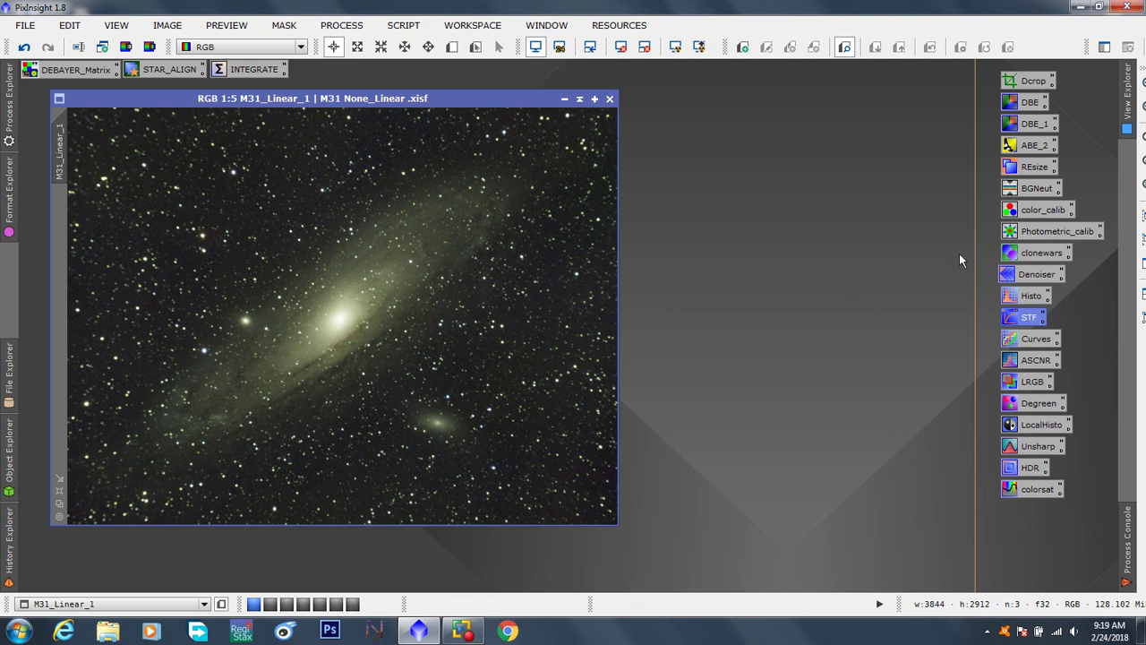
pyautogui.click(1017, 277)
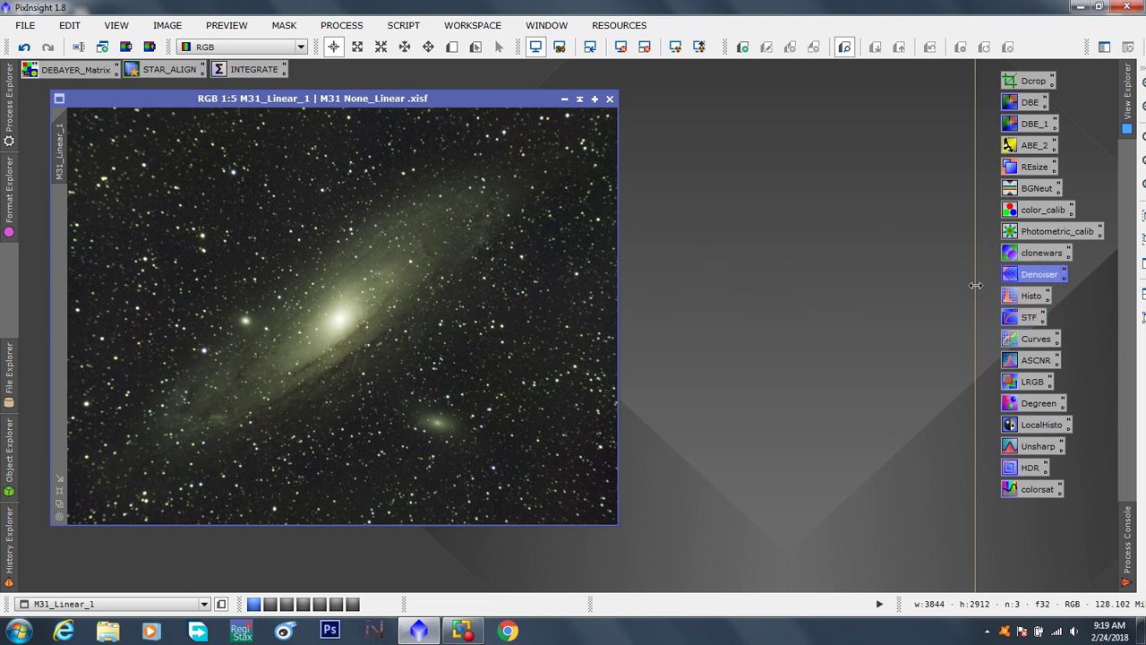
pyautogui.moveTo(975, 286); pyautogui.dragTo(990, 287)
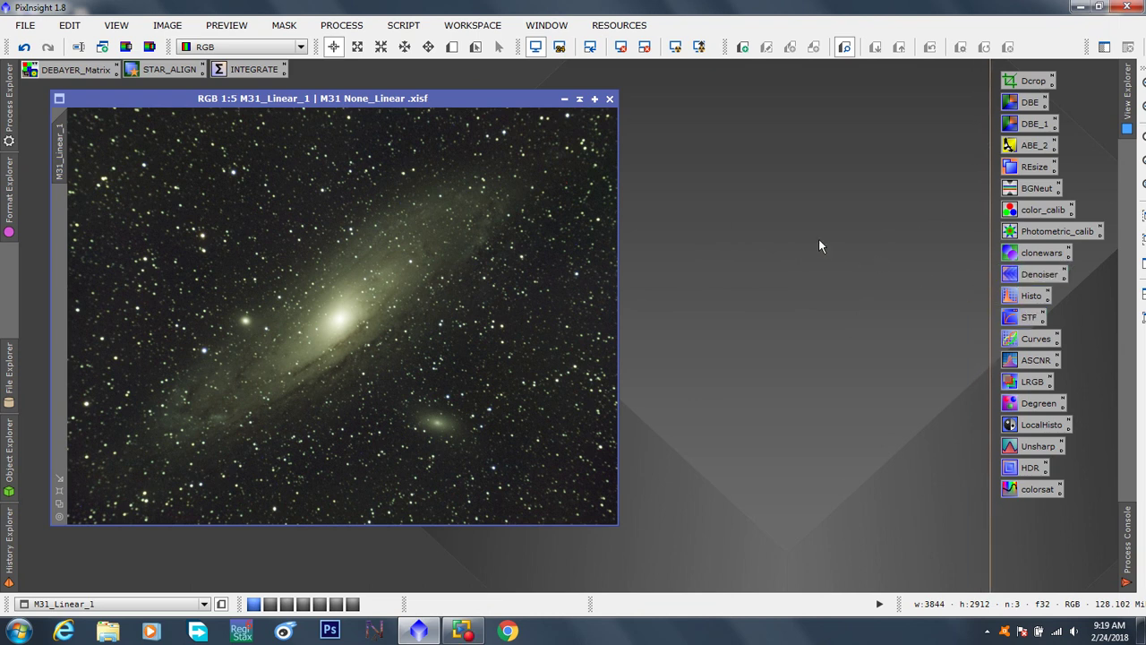
pyautogui.moveTo(1032, 408); pyautogui.dragTo(763, 113)
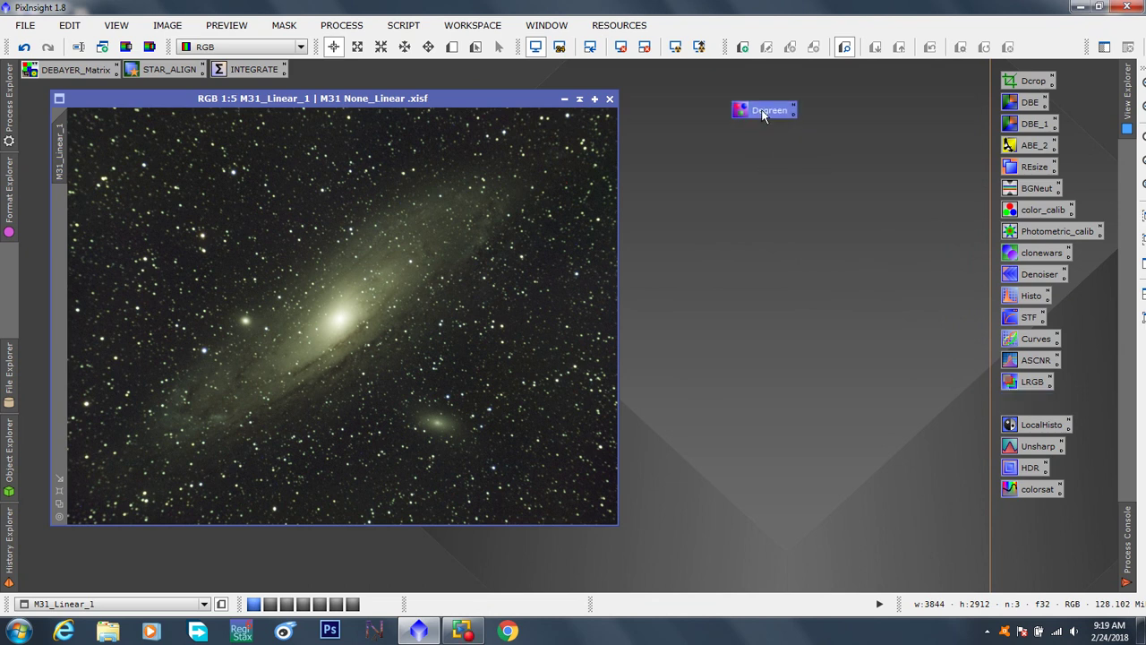
pyautogui.doubleClick(763, 111)
# Step: Open SCNR from All Processes, set Amount to 0.90 and apply it to the M31 image
pyautogui.moveTo(888, 240); pyautogui.dragTo(753, 142)
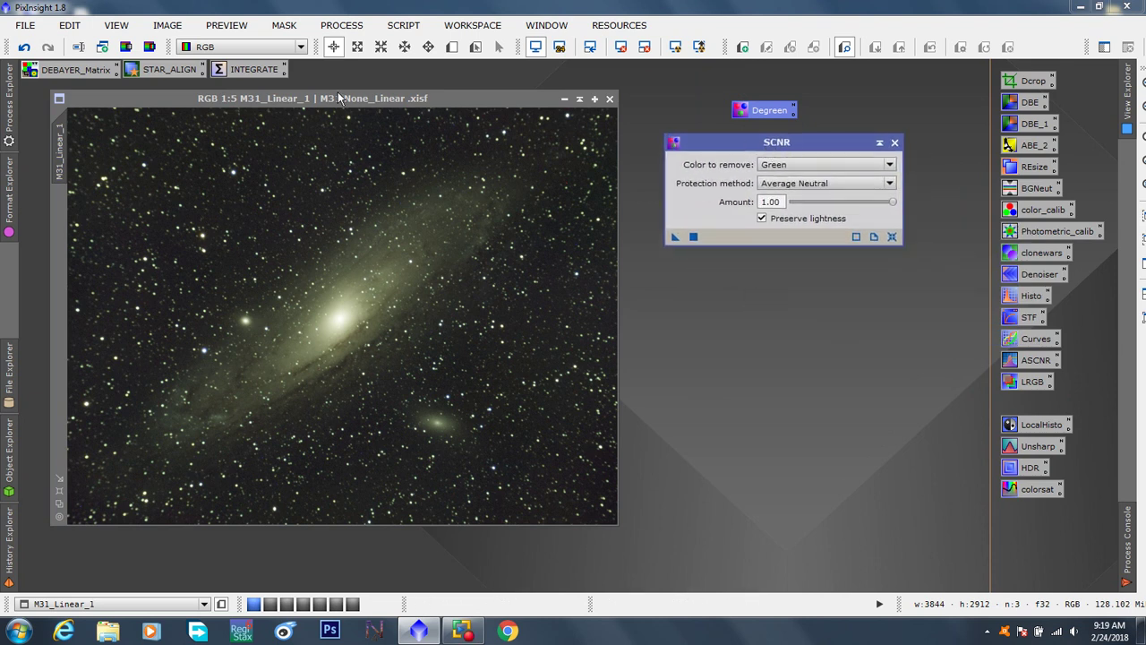
pyautogui.click(344, 26)
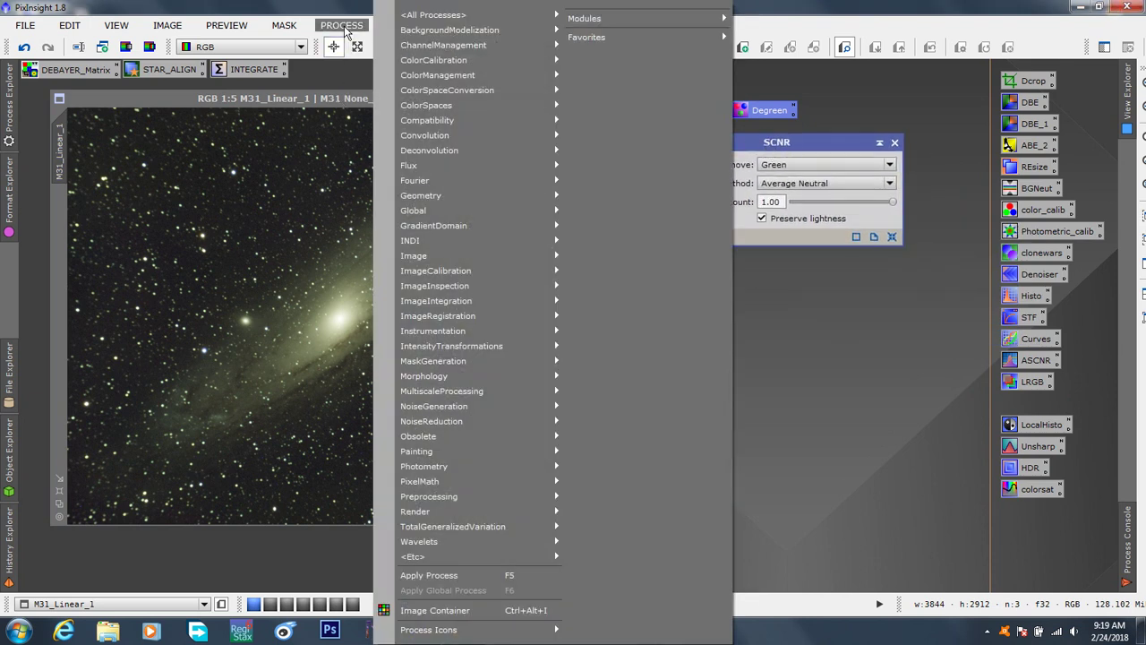
pyautogui.moveTo(423, 20)
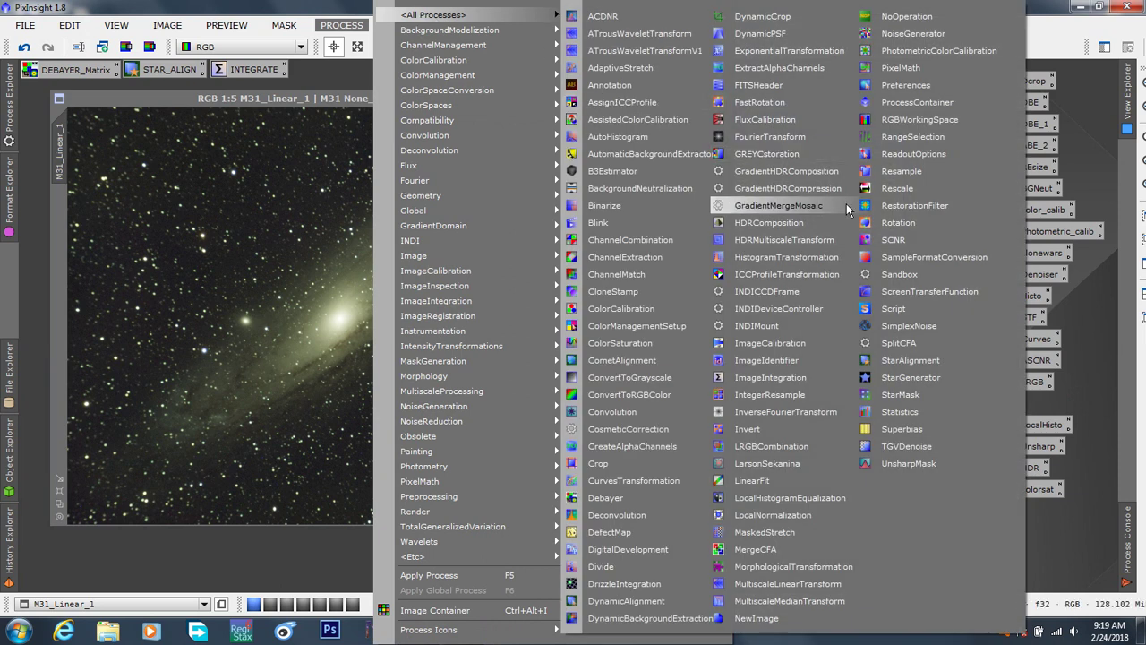
pyautogui.click(894, 242)
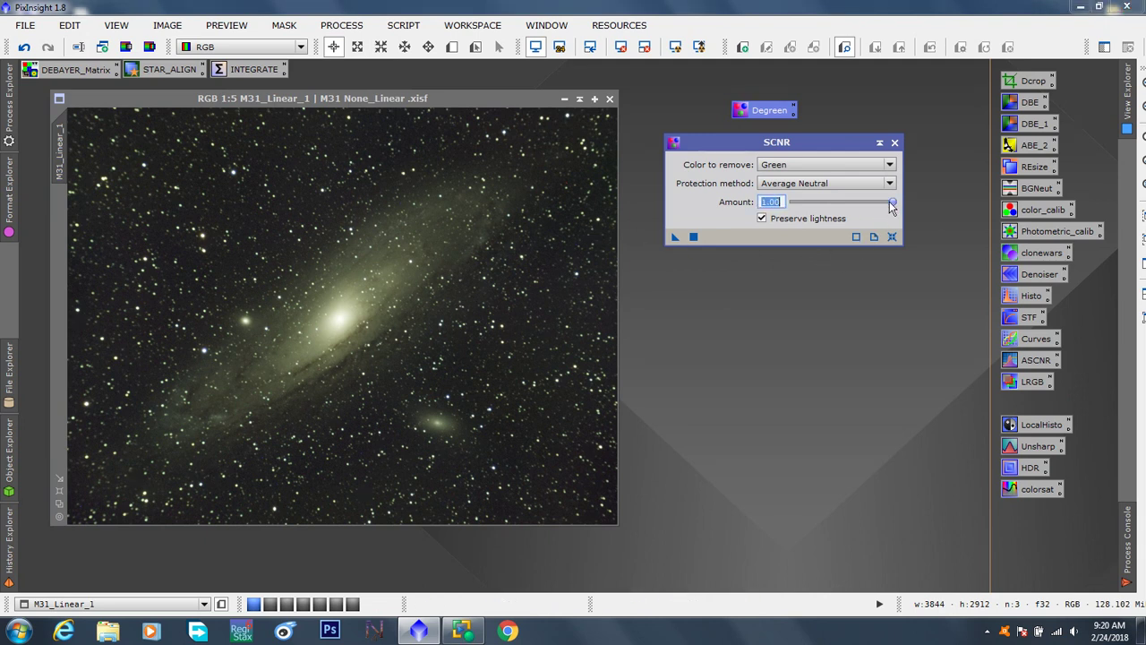
pyautogui.moveTo(893, 208); pyautogui.dragTo(882, 207)
pyautogui.moveTo(674, 238); pyautogui.dragTo(417, 302)
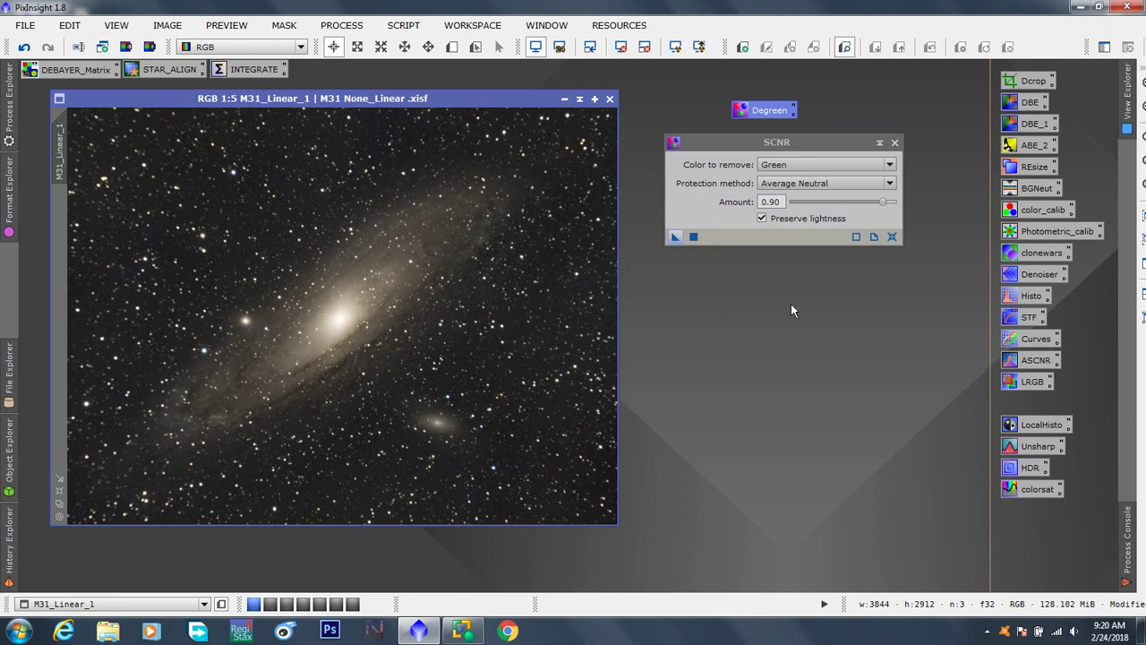
# Step: Close the SCNR panel and zoom around the M31 image to inspect the green removal
pyautogui.click(895, 144)
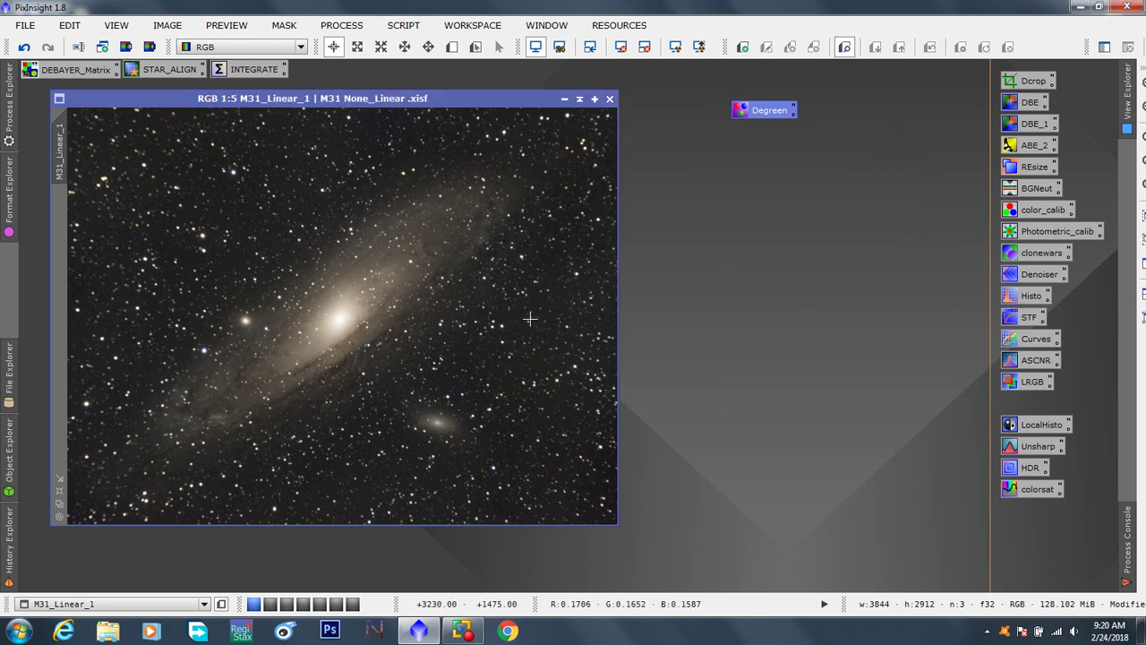
pyautogui.scroll(4, 494, 309)
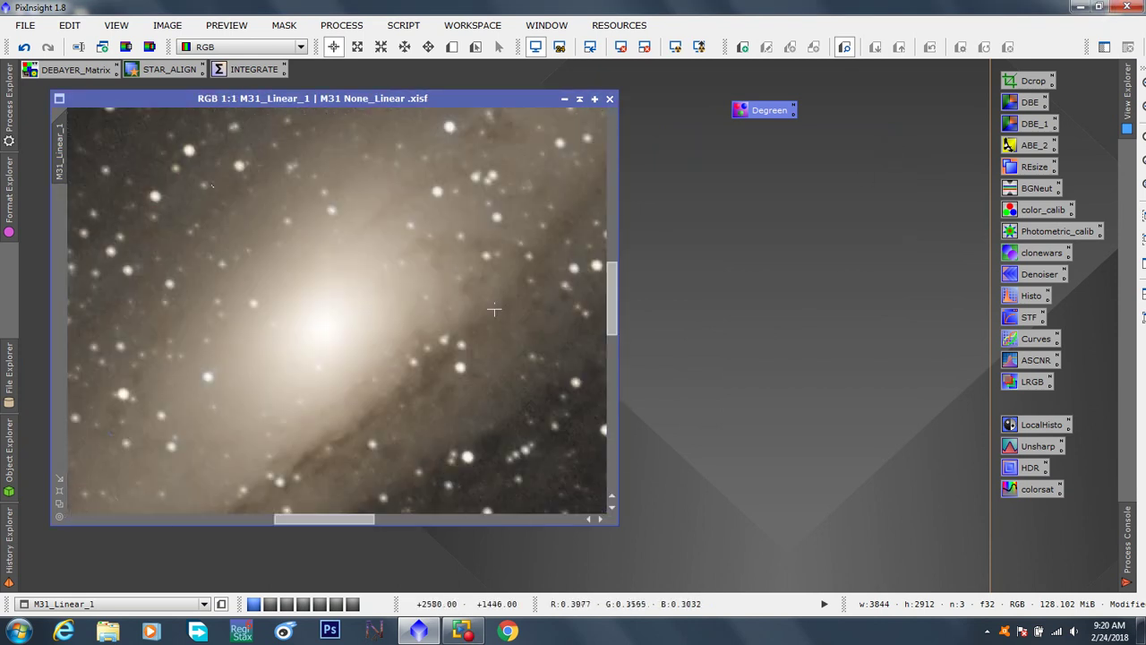
pyautogui.scroll(-3, 494, 309)
pyautogui.scroll(2, 494, 309)
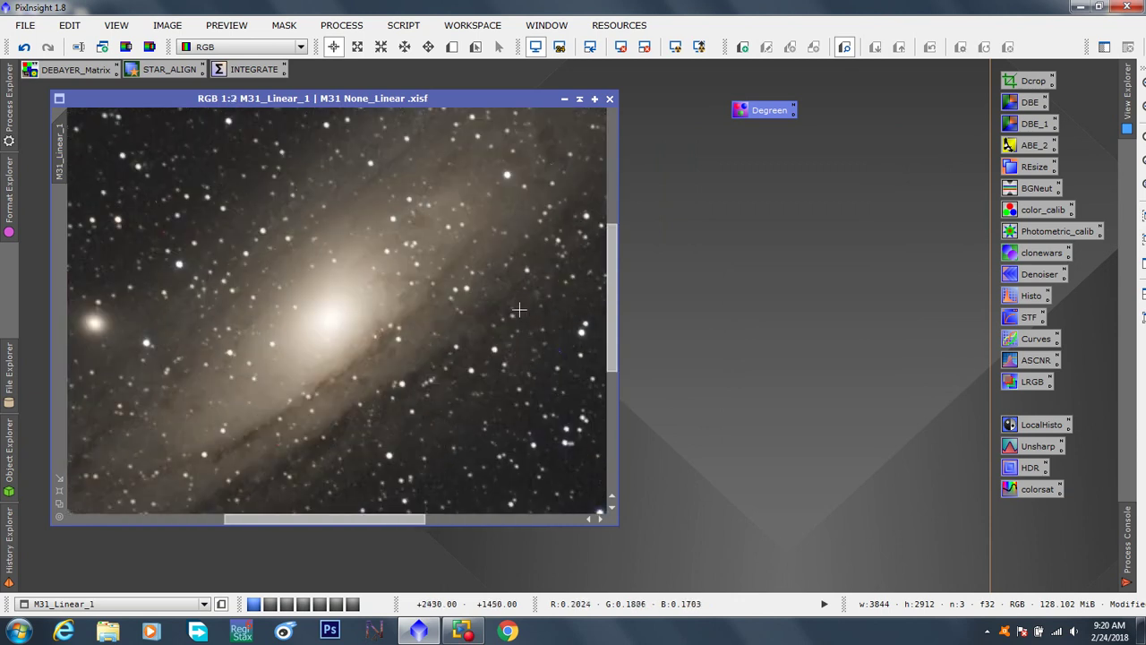
pyautogui.moveTo(609, 296); pyautogui.dragTo(610, 364)
pyautogui.scroll(3, 484, 327)
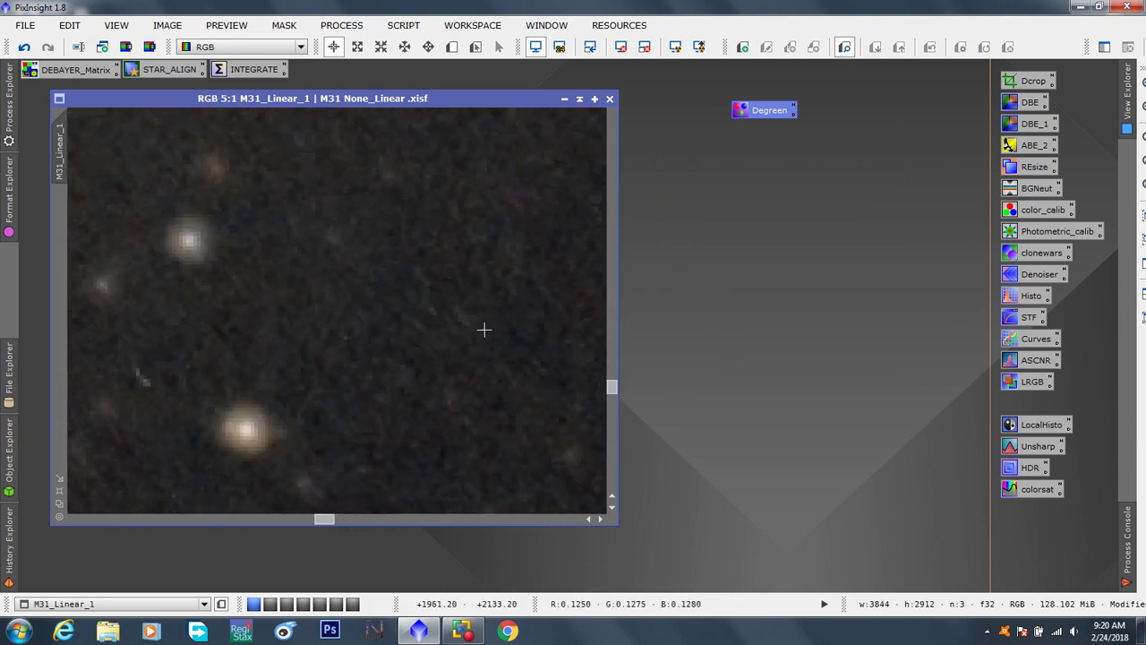
pyautogui.scroll(-1, 484, 330)
pyautogui.scroll(-5, 483, 330)
pyautogui.scroll(-2, 485, 330)
pyautogui.scroll(2, 484, 330)
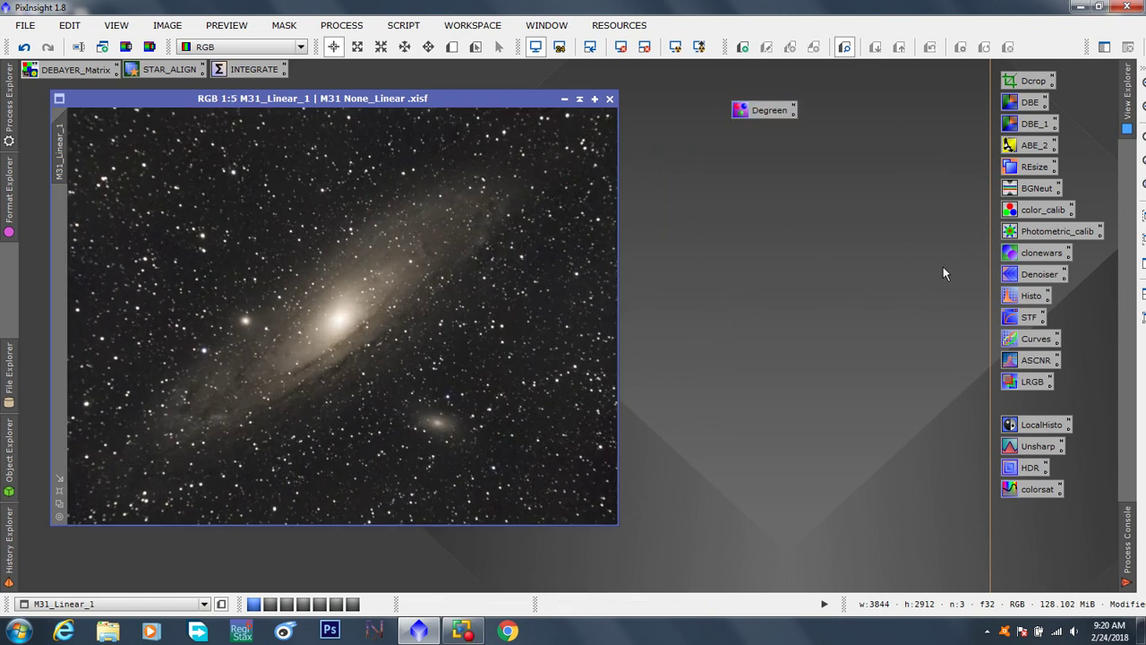
# Step: Open and close the Histo settings, then store Degreen in the icon column above LocalHisto
pyautogui.doubleClick(1033, 297)
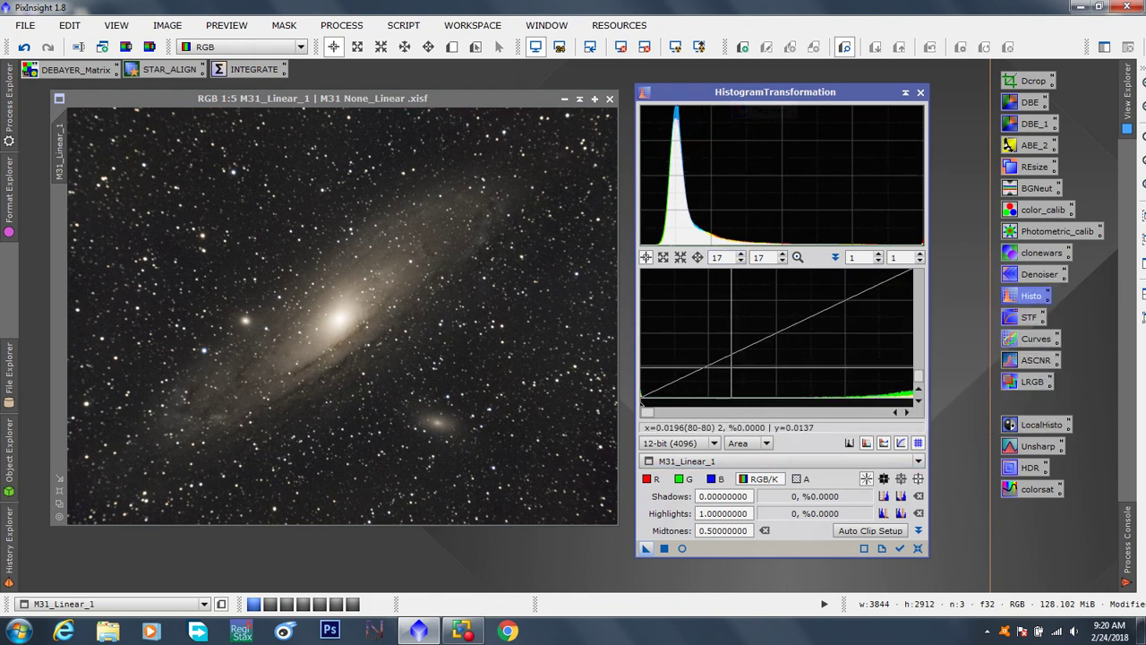
pyautogui.scroll(-5, 730, 368)
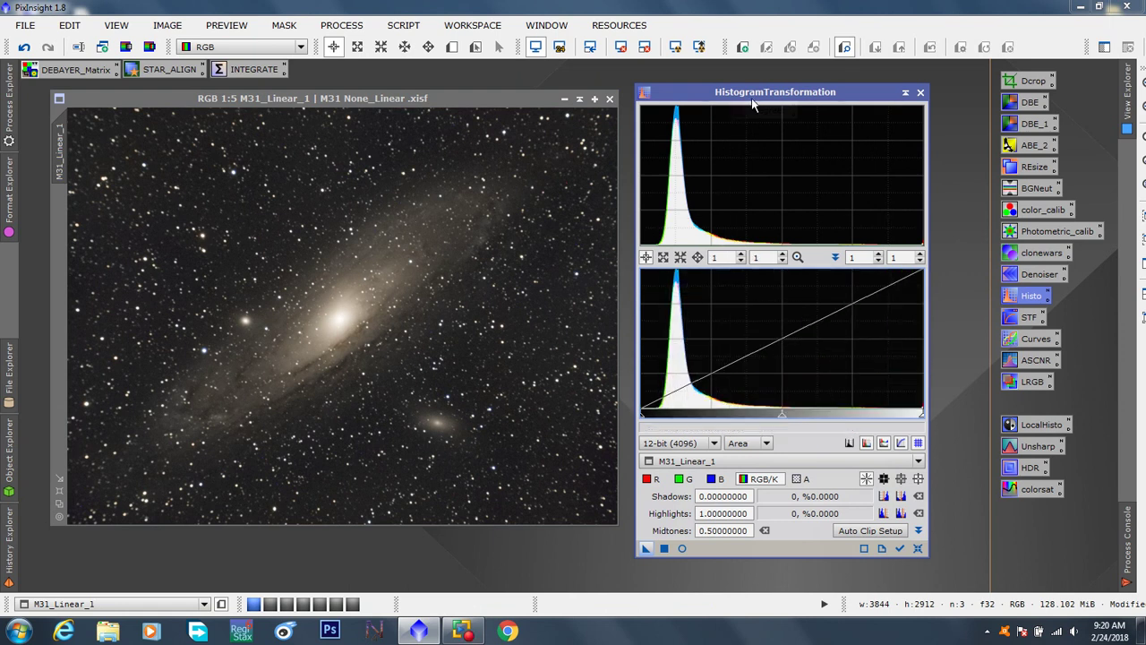
pyautogui.click(920, 93)
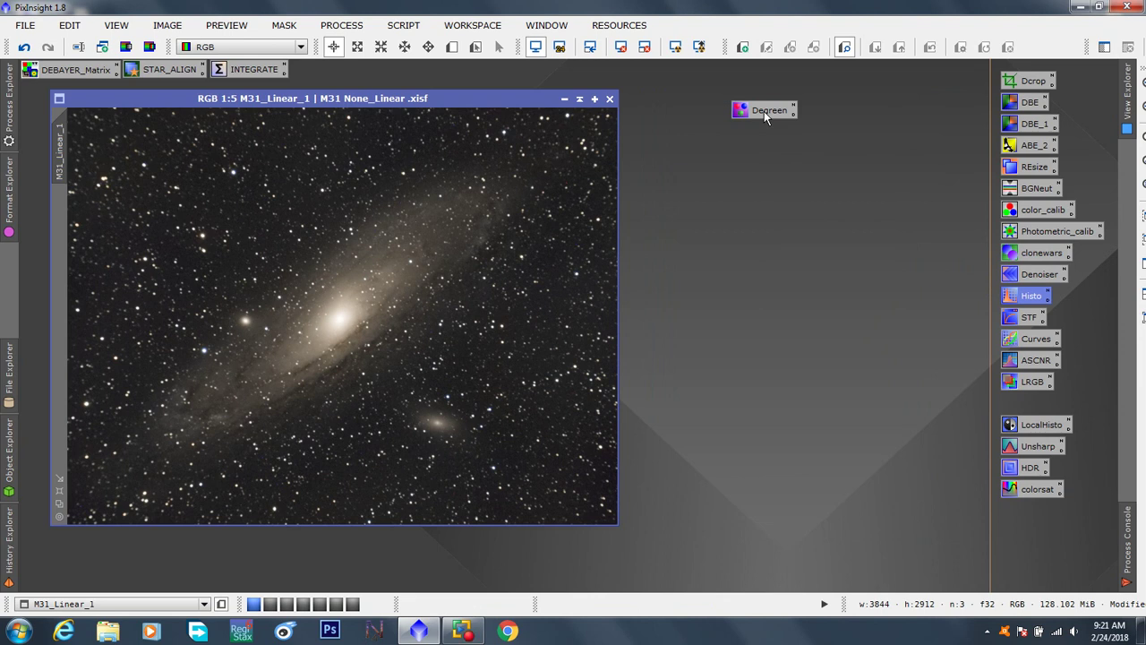
pyautogui.moveTo(764, 111); pyautogui.dragTo(1036, 408)
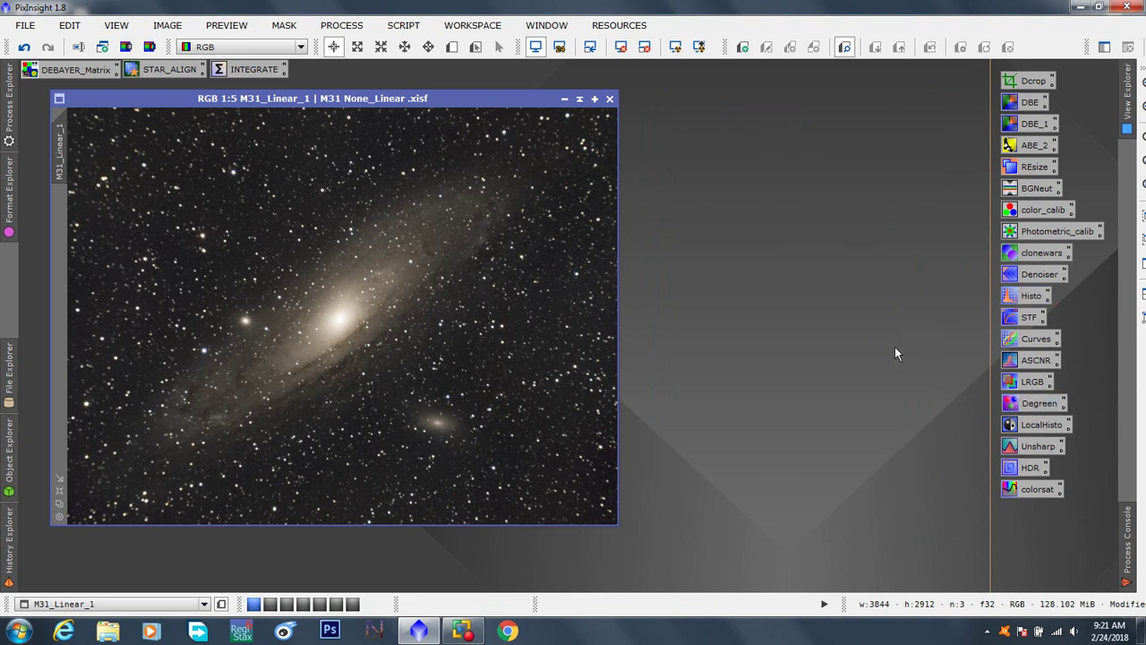
pyautogui.doubleClick(1028, 402)
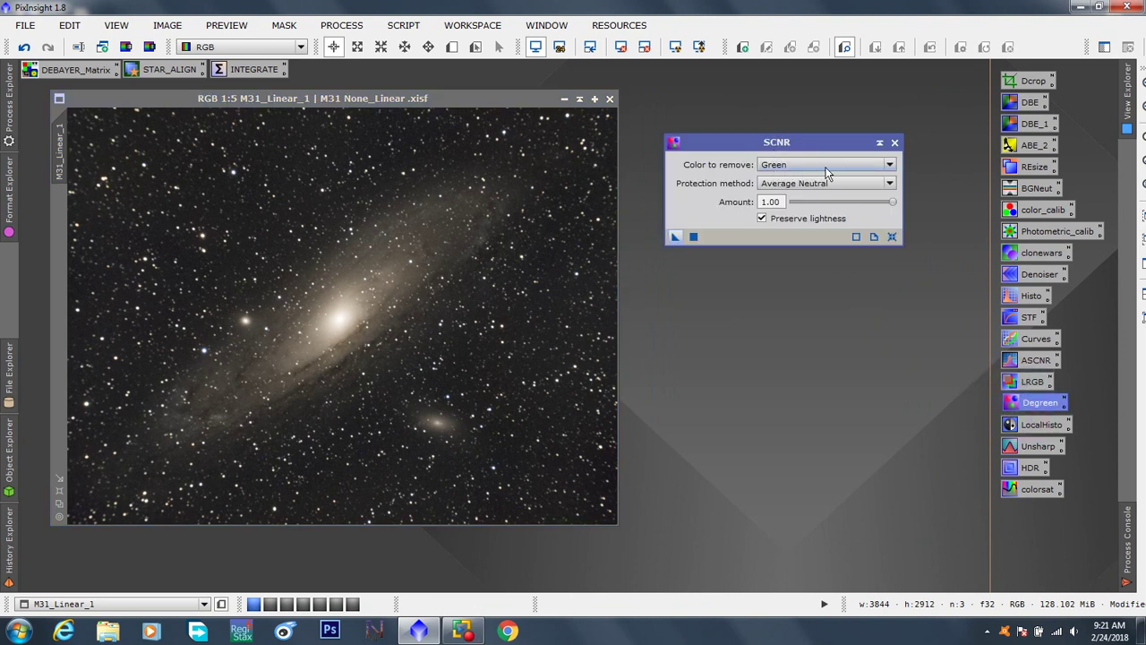
pyautogui.click(890, 166)
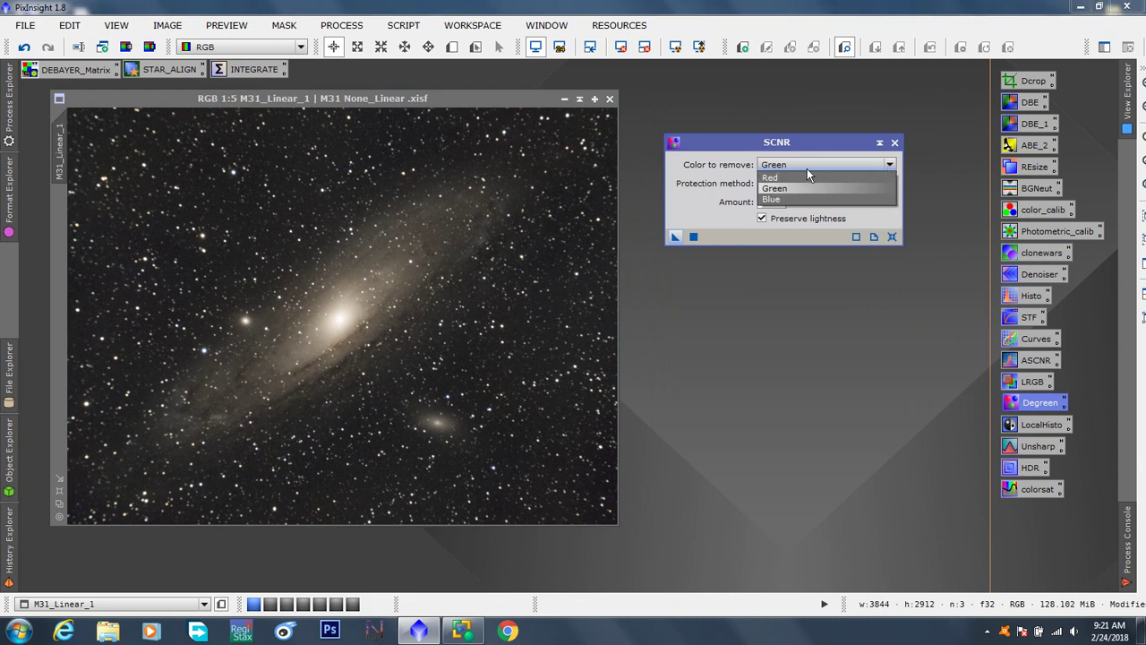
pyautogui.click(798, 174)
pyautogui.click(887, 170)
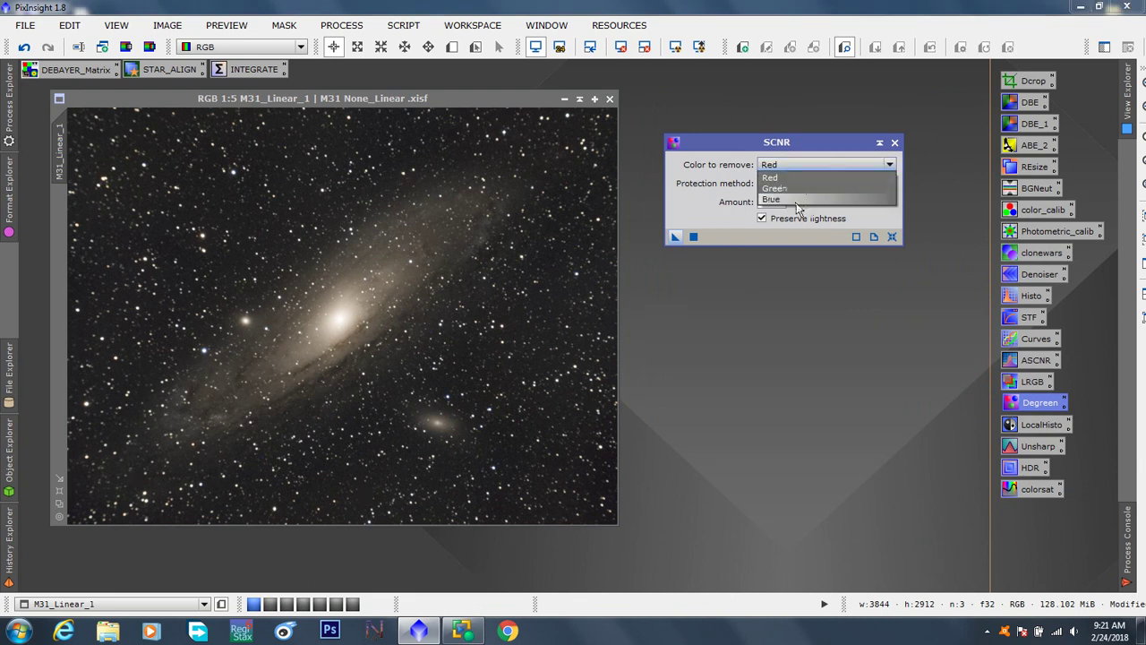
pyautogui.click(801, 202)
pyautogui.click(888, 165)
pyautogui.click(781, 178)
pyautogui.click(792, 166)
pyautogui.click(775, 189)
pyautogui.moveTo(743, 141); pyautogui.dragTo(771, 142)
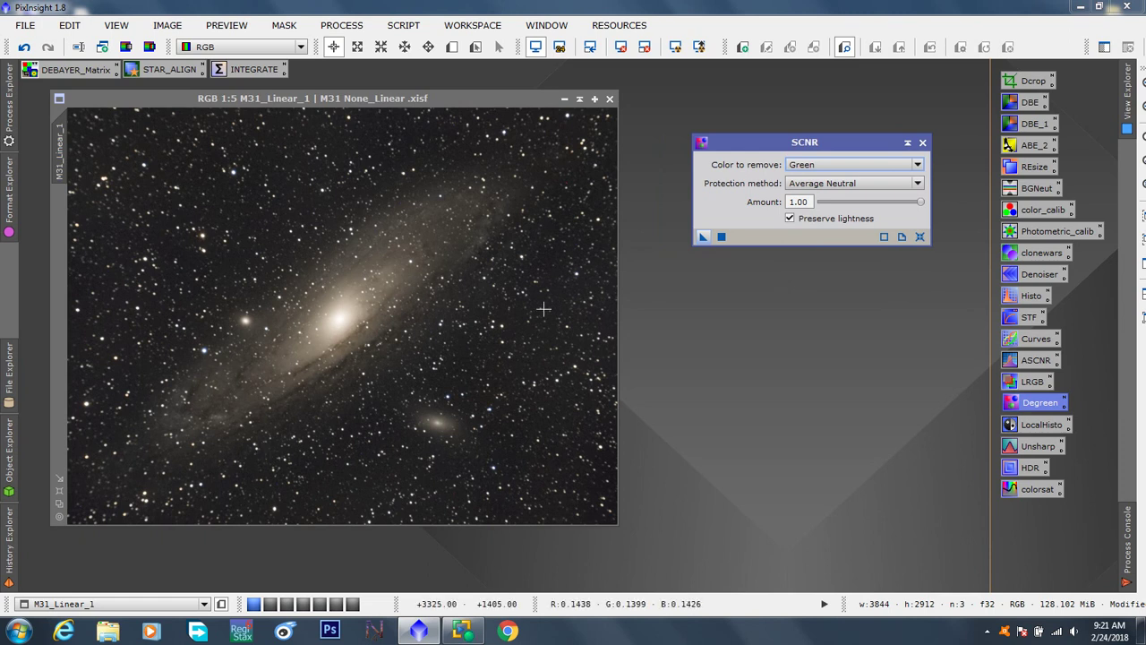
pyautogui.click(924, 144)
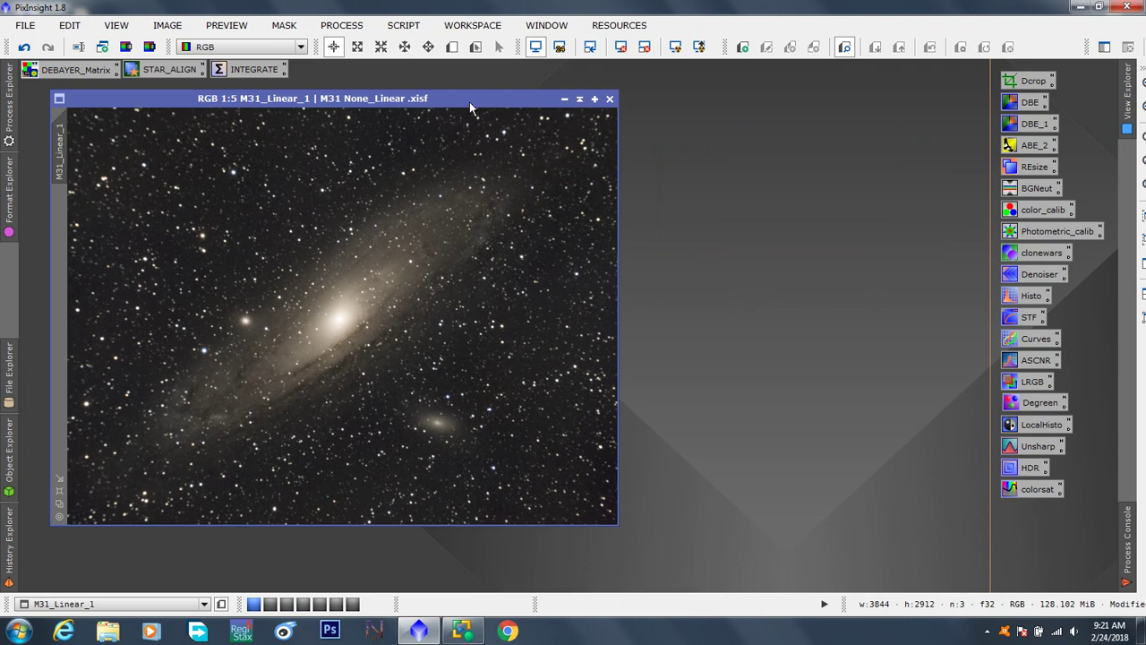
pyautogui.moveTo(469, 101)
pyautogui.mouseDown()
pyautogui.moveTo(481, 116)
pyautogui.moveTo(465, 108)
pyautogui.mouseUp()
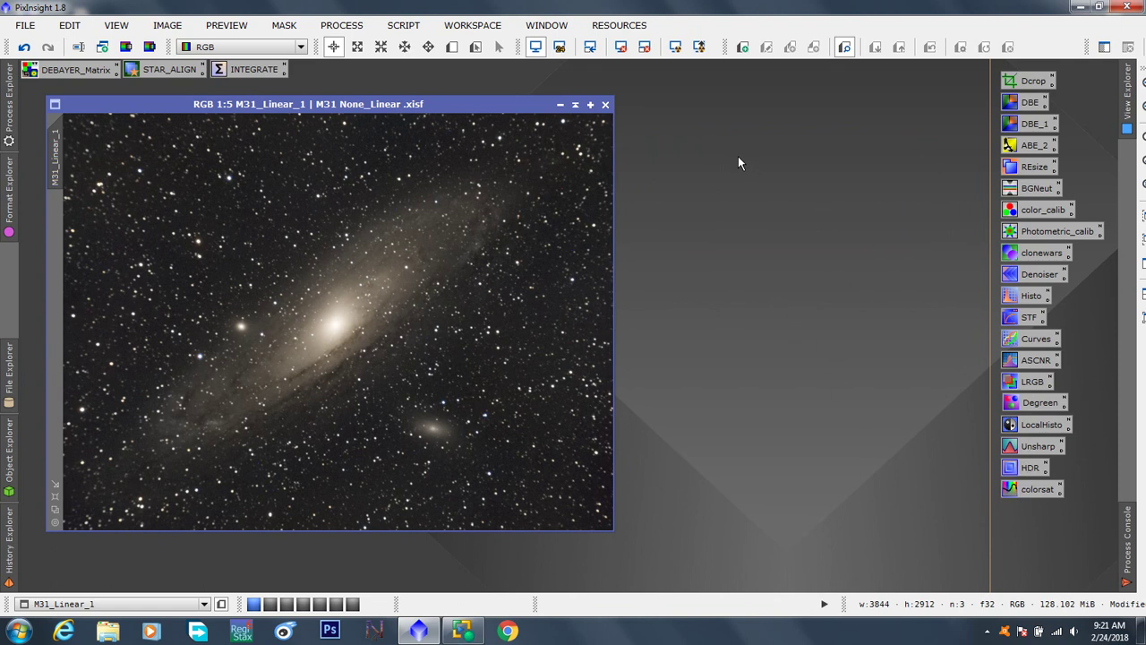
pyautogui.doubleClick(1044, 274)
pyautogui.moveTo(804, 71); pyautogui.dragTo(795, 26)
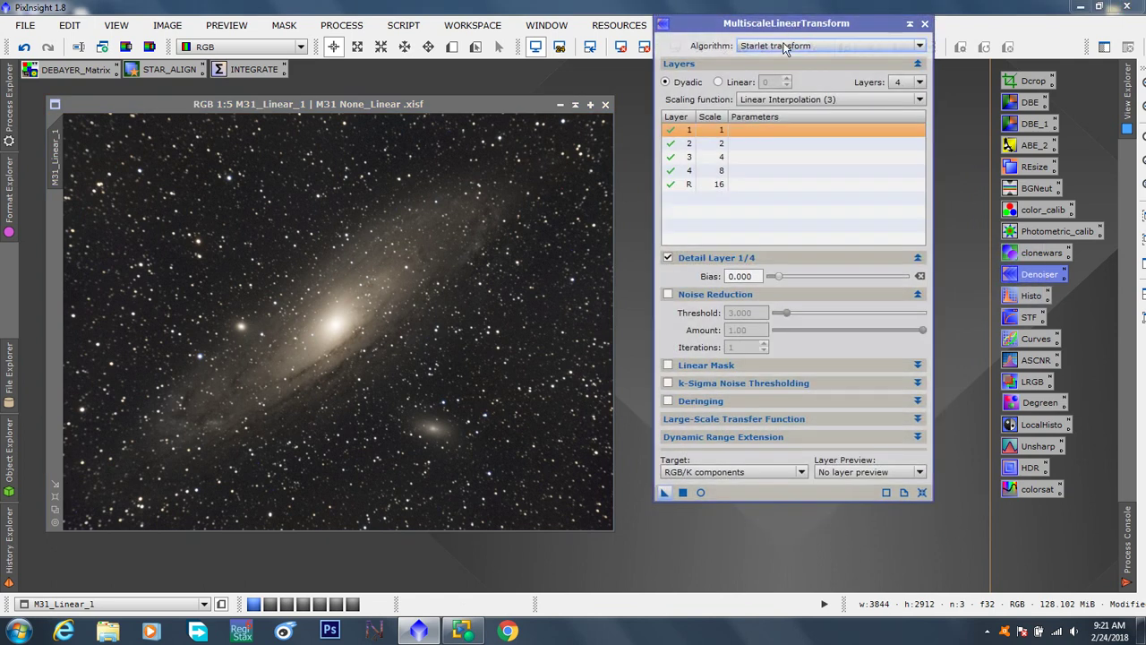
pyautogui.click(706, 472)
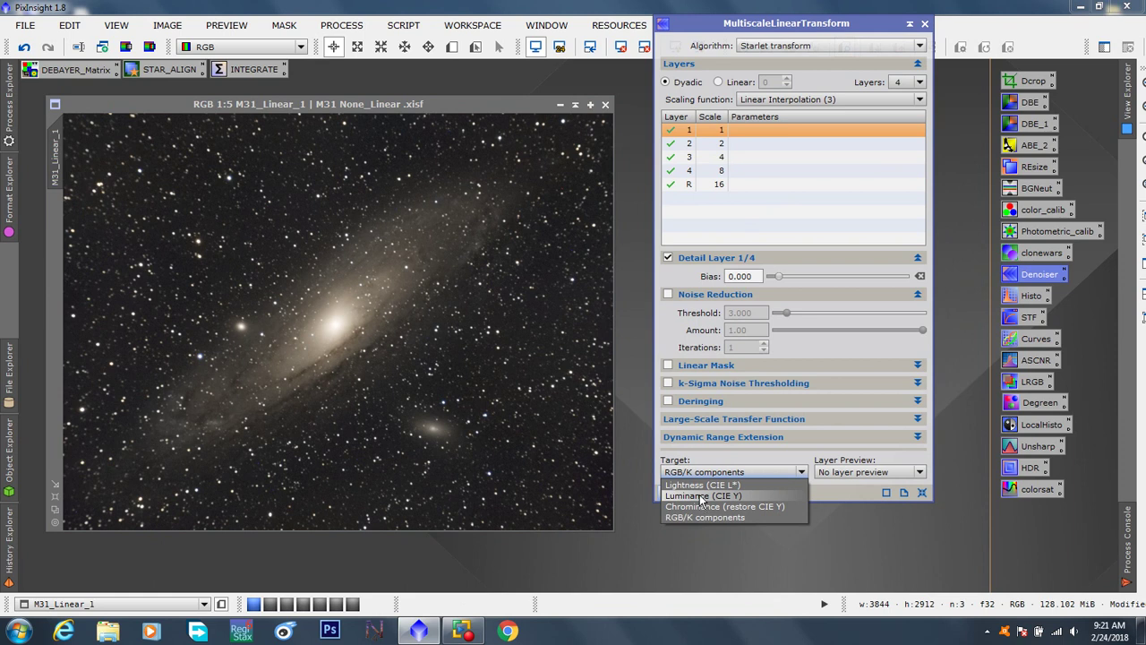
pyautogui.click(701, 497)
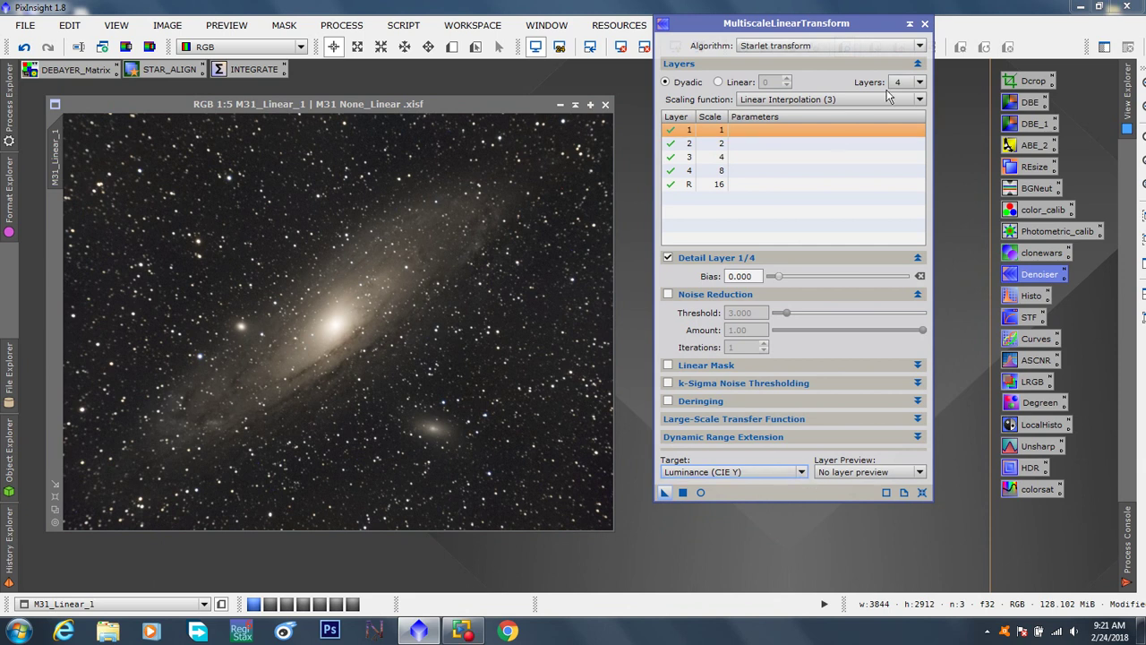
pyautogui.click(715, 472)
pyautogui.click(722, 506)
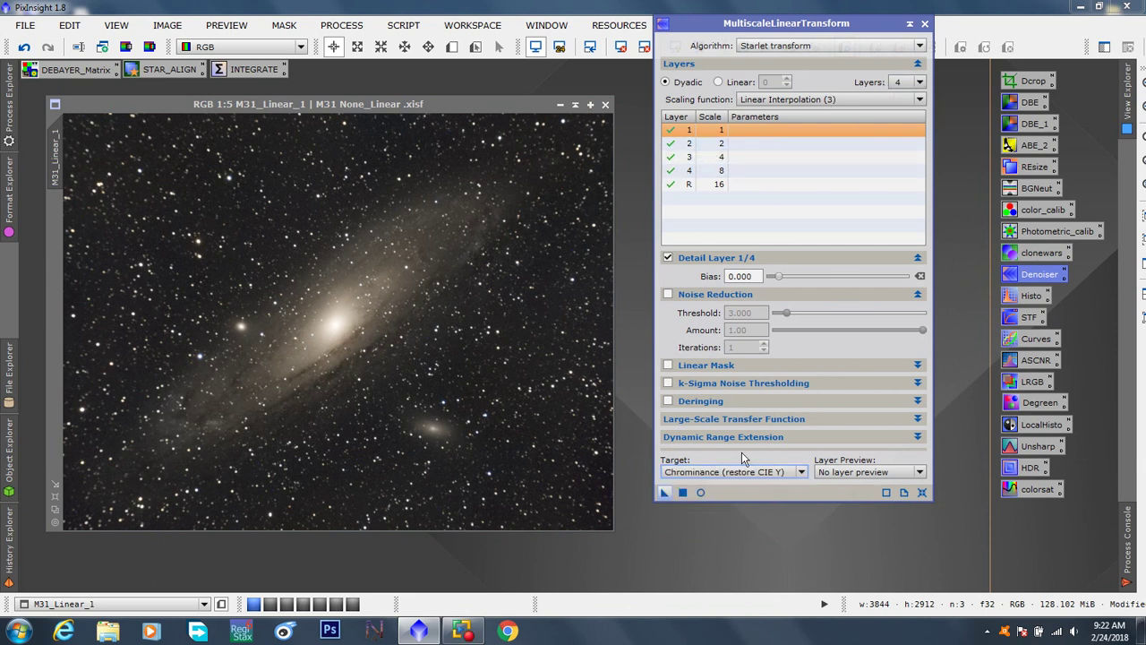
pyautogui.click(907, 81)
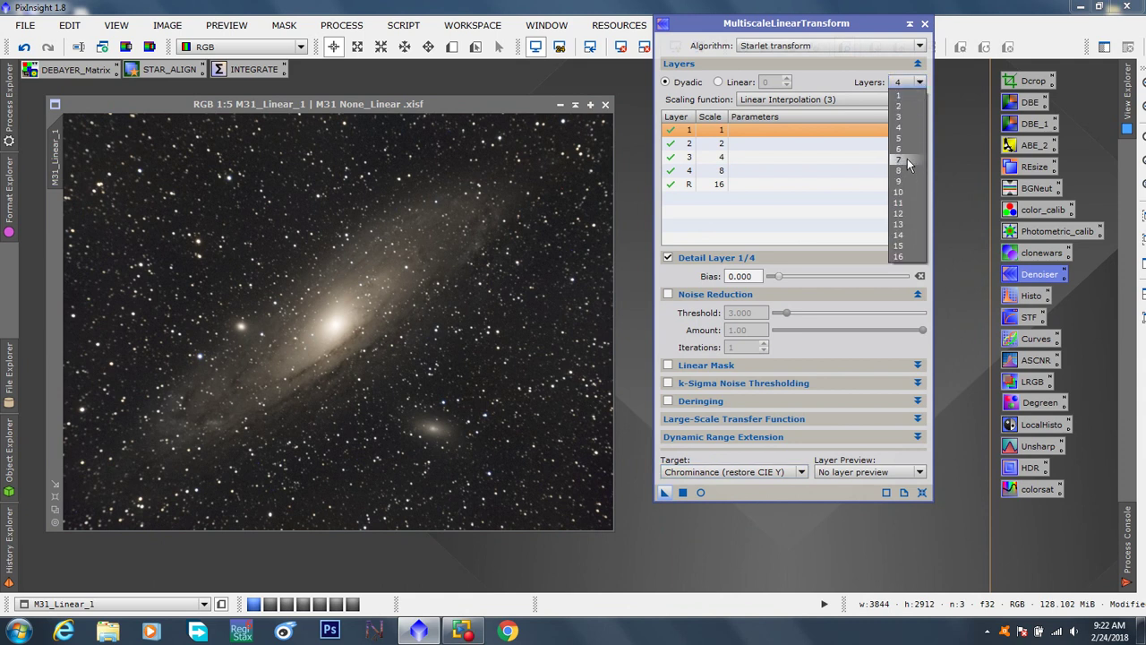
pyautogui.click(907, 160)
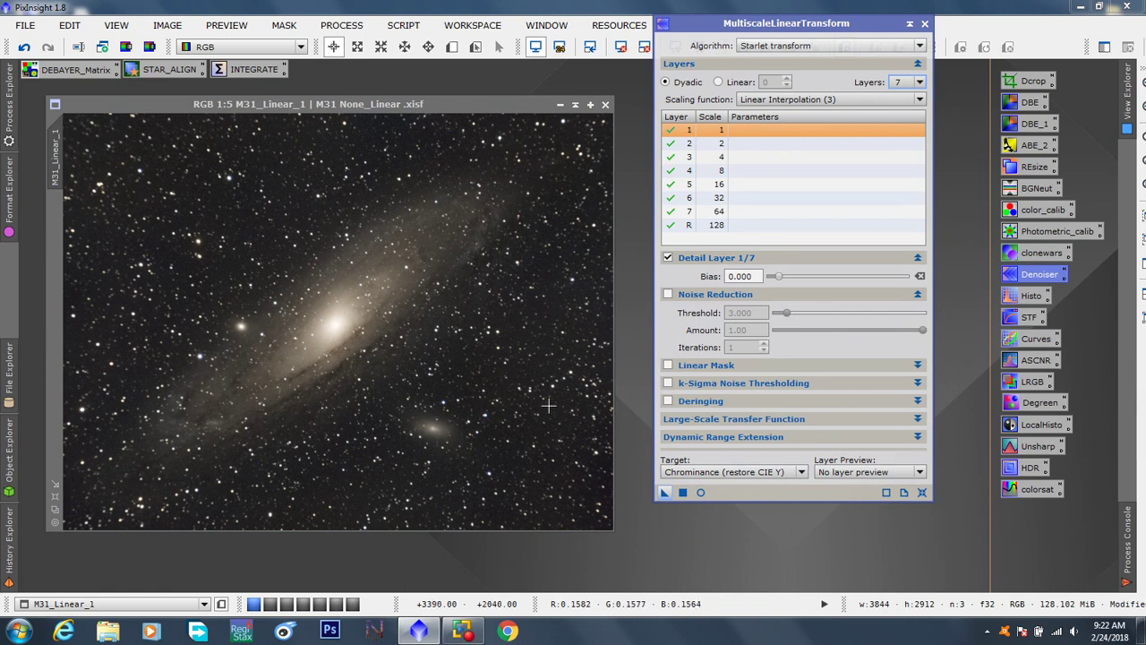
pyautogui.click(924, 25)
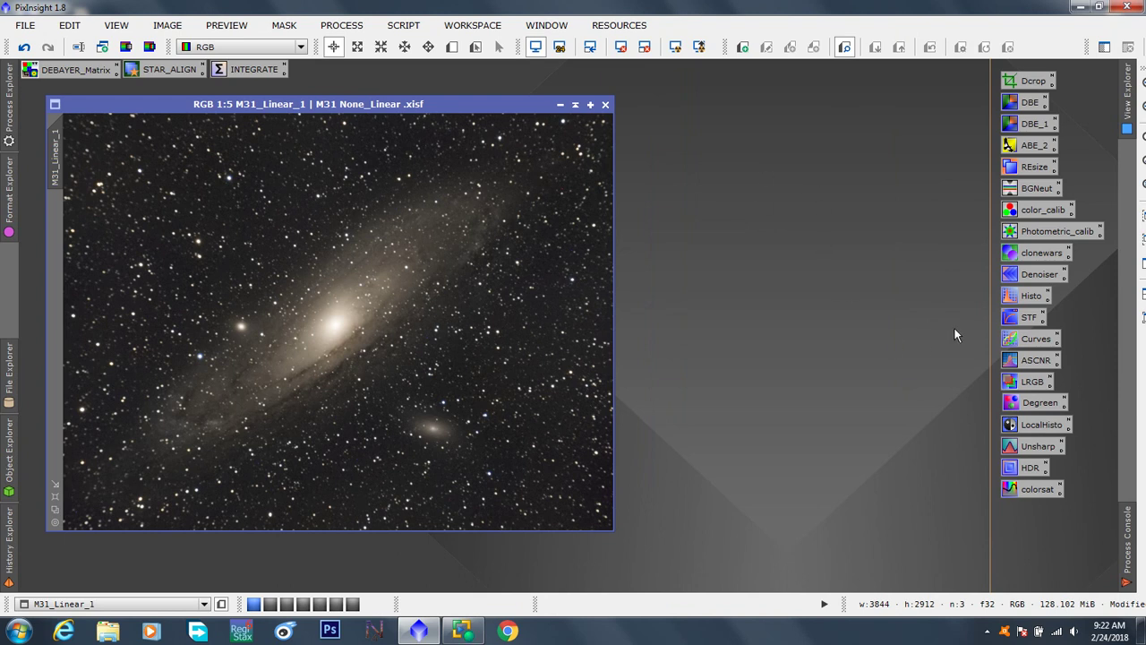
# Step: Open ScreenTransferFunction and HistogramTransformation for M31 with a real-time preview of the stretch
pyautogui.doubleClick(1029, 317)
pyautogui.doubleClick(1030, 297)
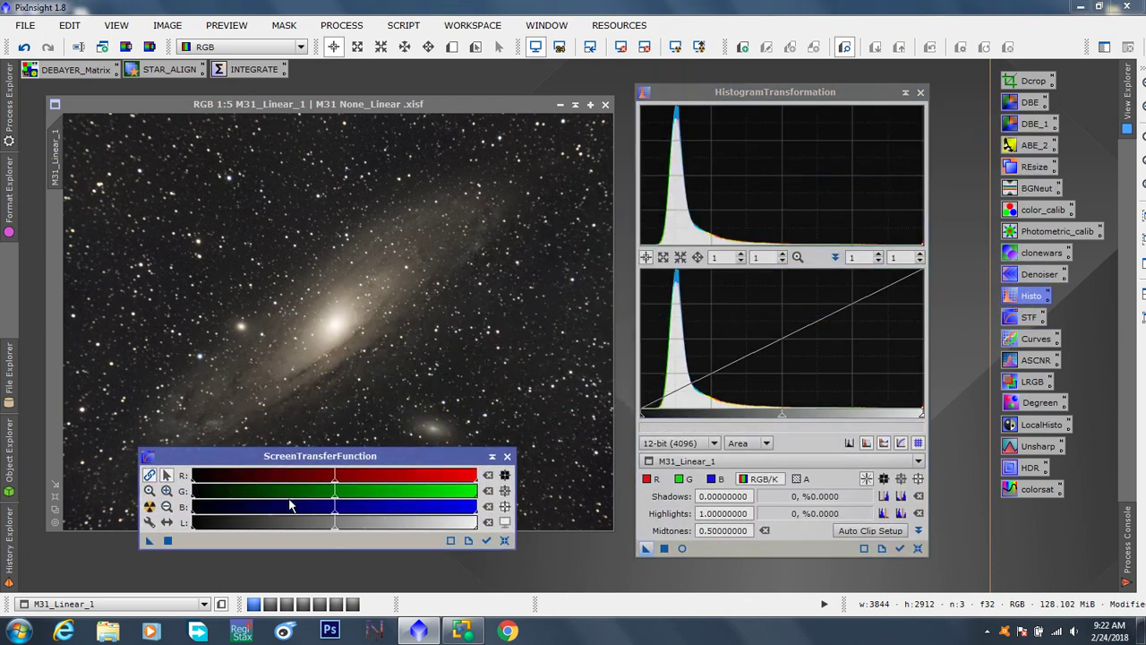
pyautogui.moveTo(150, 540)
pyautogui.mouseDown()
pyautogui.moveTo(693, 538)
pyautogui.moveTo(737, 555)
pyautogui.moveTo(278, 527)
pyautogui.moveTo(158, 538)
pyautogui.mouseUp()
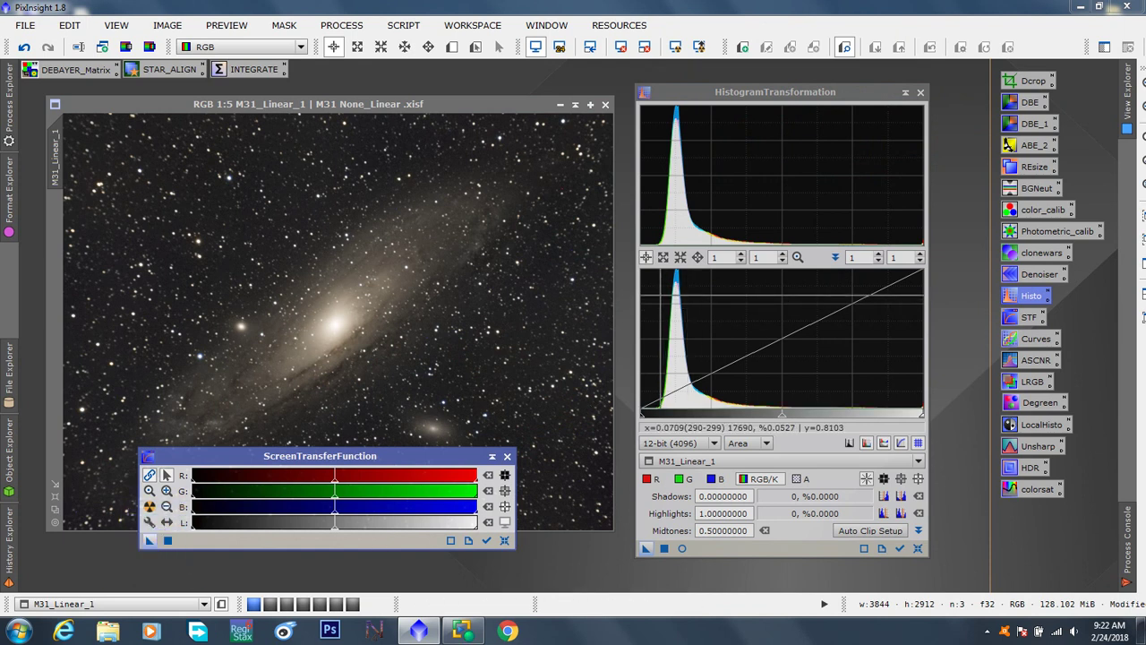
pyautogui.click(681, 548)
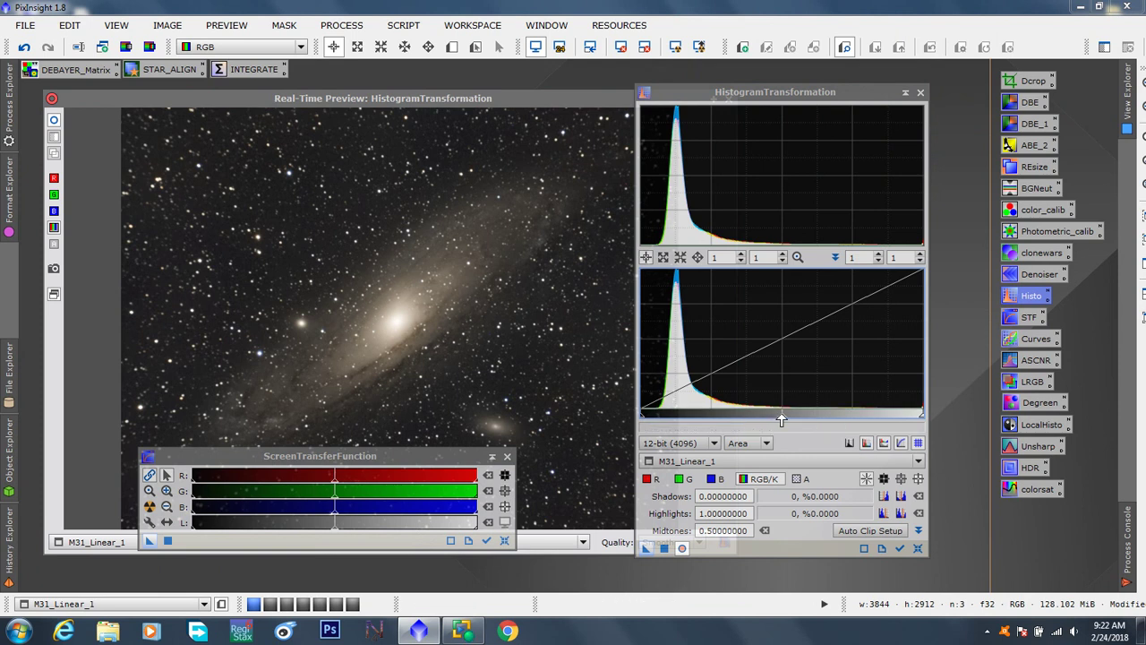
# Step: Set the histogram midtones to 0.448 and widen the HistogramTransformation panel for larger graphs
pyautogui.moveTo(782, 415)
pyautogui.mouseDown()
pyautogui.moveTo(843, 415)
pyautogui.moveTo(703, 408)
pyautogui.moveTo(689, 391)
pyautogui.moveTo(780, 412)
pyautogui.mouseUp()
pyautogui.moveTo(766, 92); pyautogui.dragTo(860, 84)
pyautogui.click(728, 98)
pyautogui.moveTo(776, 539)
pyautogui.mouseDown()
pyautogui.moveTo(384, 331)
pyautogui.moveTo(344, 323)
pyautogui.moveTo(100, 136)
pyautogui.moveTo(65, 179)
pyautogui.moveTo(198, 194)
pyautogui.moveTo(653, 384)
pyautogui.moveTo(770, 533)
pyautogui.moveTo(795, 544)
pyautogui.mouseUp()
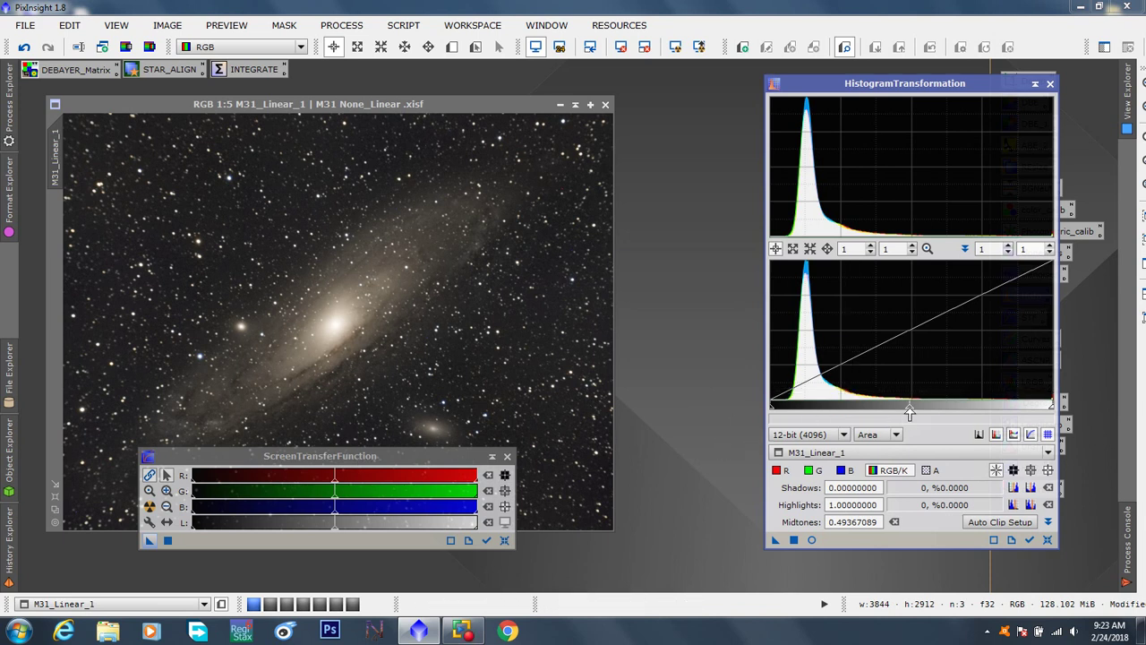
pyautogui.moveTo(910, 408)
pyautogui.mouseDown()
pyautogui.moveTo(865, 410)
pyautogui.moveTo(931, 398)
pyautogui.moveTo(785, 407)
pyautogui.moveTo(995, 400)
pyautogui.moveTo(897, 404)
pyautogui.mouseUp()
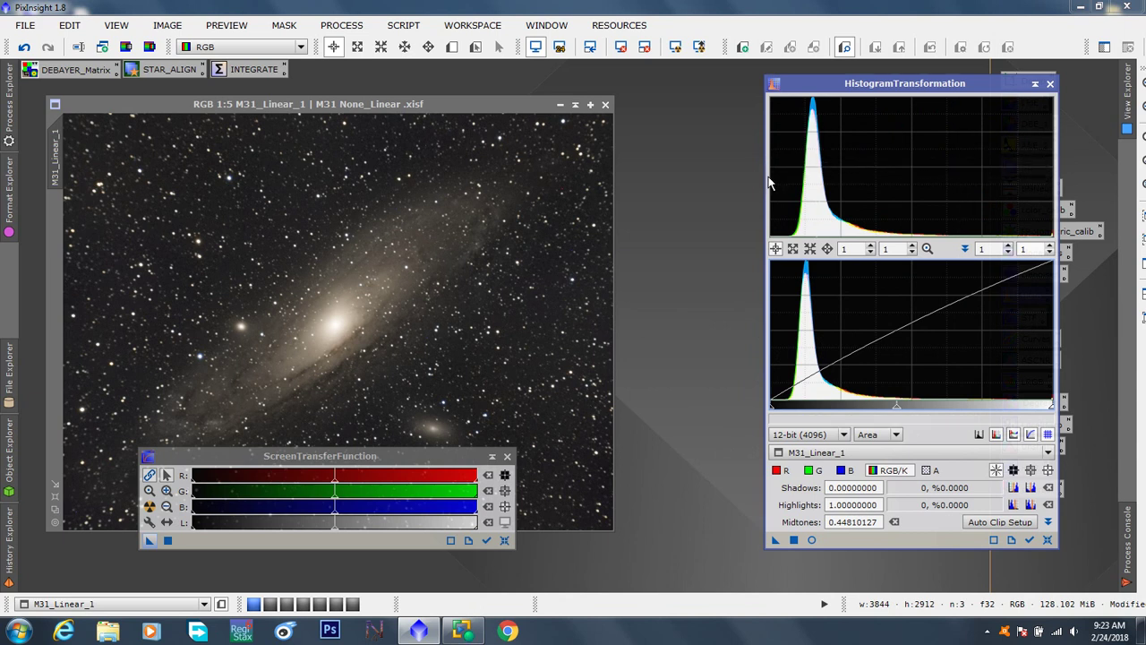
pyautogui.moveTo(769, 183)
pyautogui.mouseDown()
pyautogui.moveTo(345, 197)
pyautogui.moveTo(767, 204)
pyautogui.mouseUp()
# Step: Swap HistogramTransformation for LocalHistogramEqualization, with HDRMultiscaleTransform placed directly below it
pyautogui.click(1051, 83)
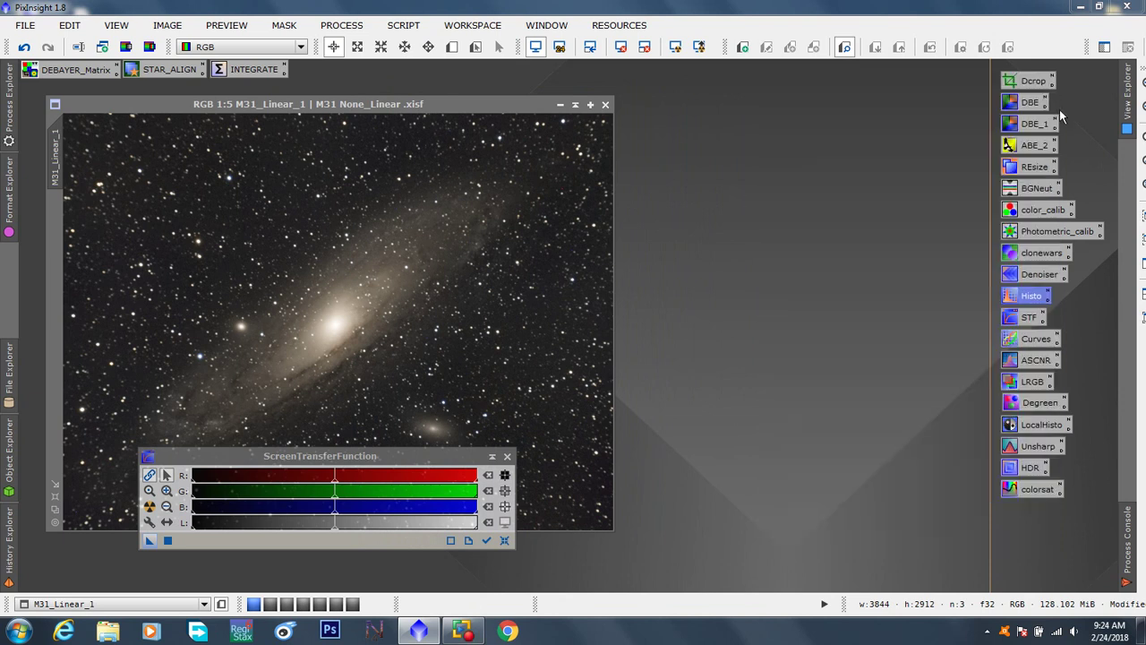
pyautogui.doubleClick(1038, 425)
pyautogui.moveTo(846, 167); pyautogui.dragTo(816, 86)
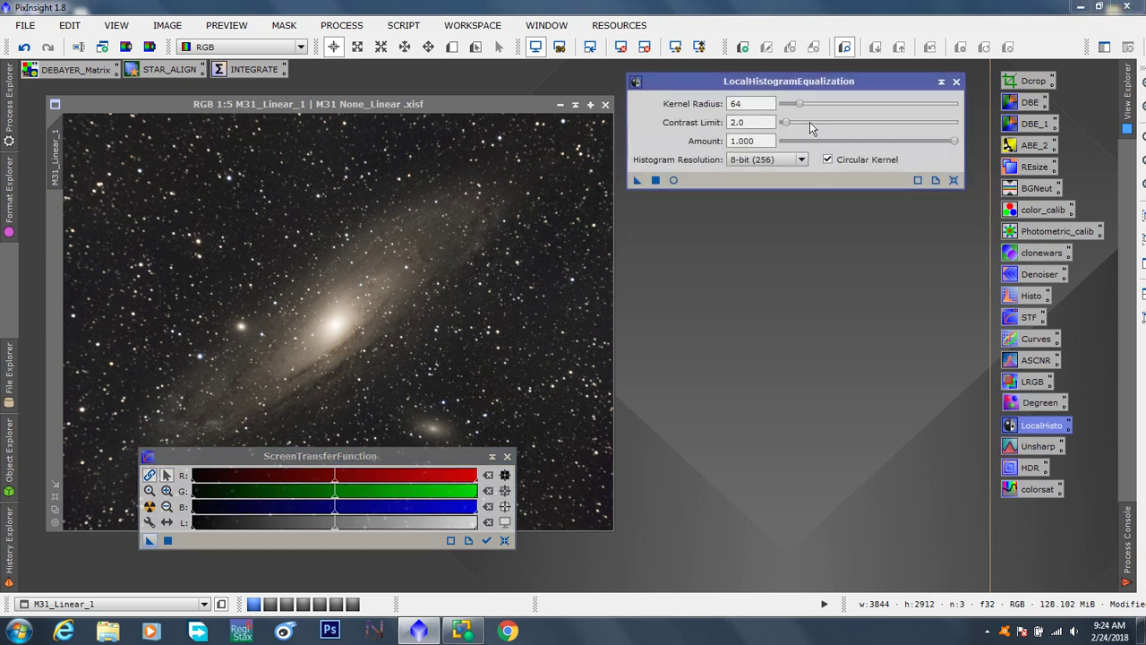
pyautogui.doubleClick(1028, 468)
pyautogui.moveTo(892, 132); pyautogui.dragTo(780, 205)
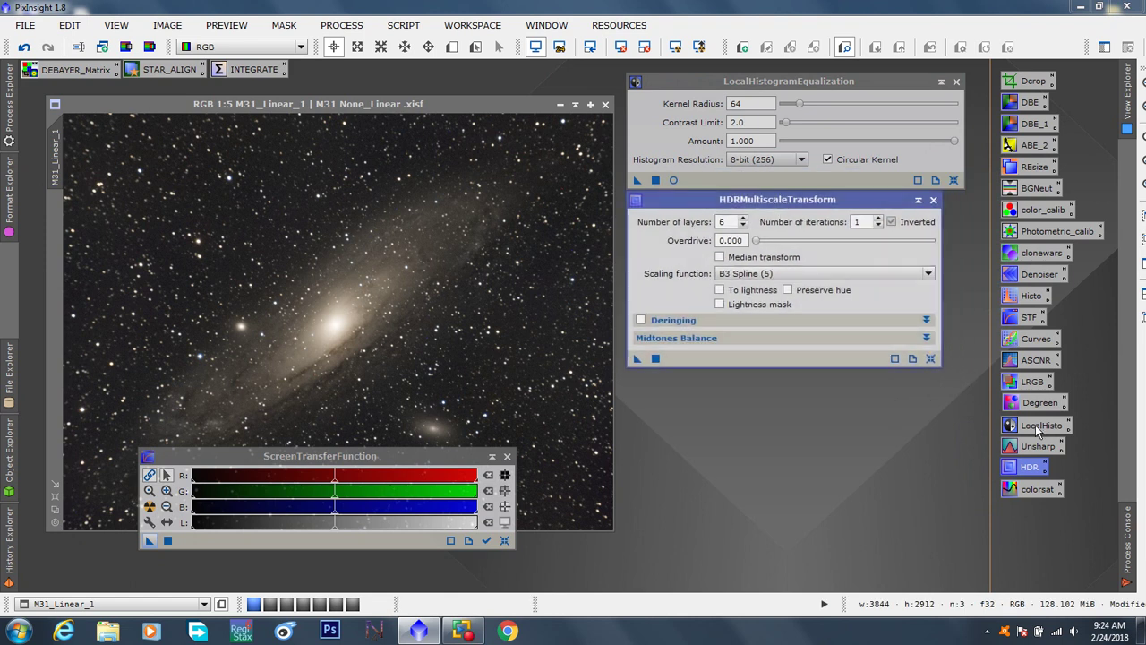
# Step: Add UnsharpMask below the HDRMultiscaleTransform panel and tidy the vertical stack beside M31
pyautogui.doubleClick(1031, 450)
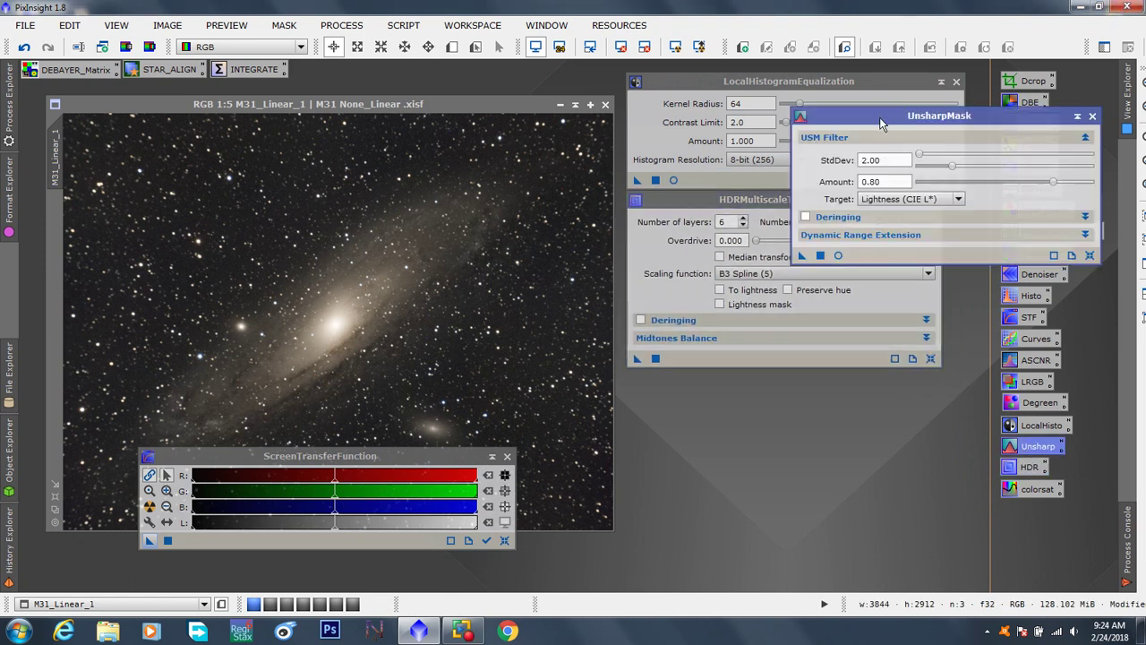
pyautogui.moveTo(883, 119); pyautogui.dragTo(751, 407)
pyautogui.click(778, 204)
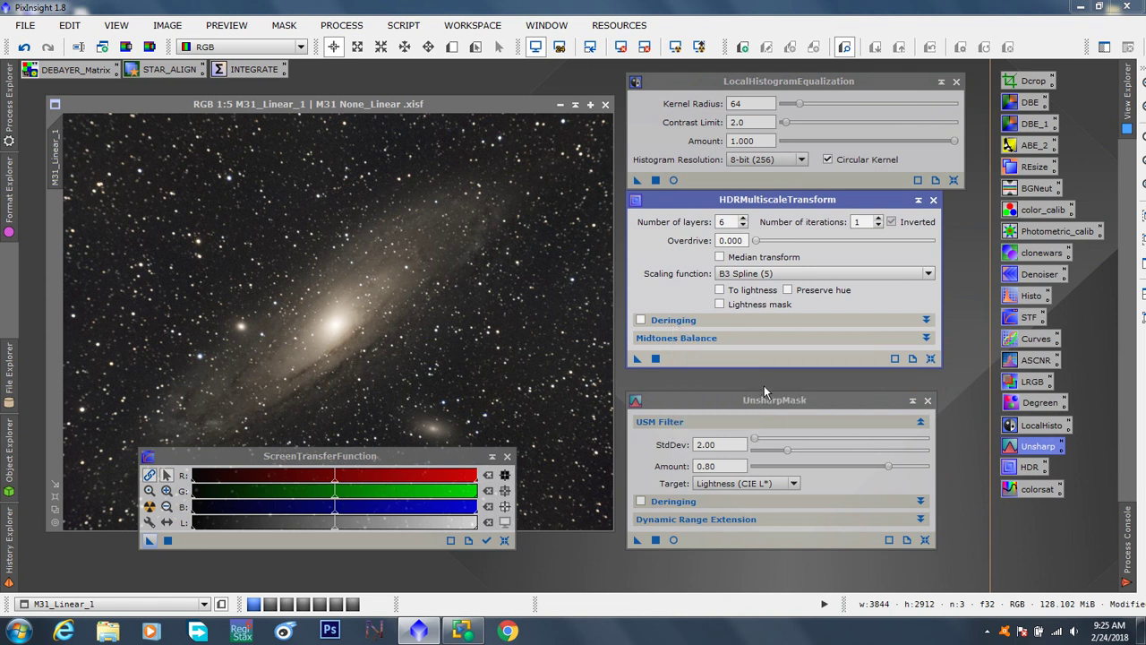
pyautogui.moveTo(775, 200); pyautogui.dragTo(775, 210)
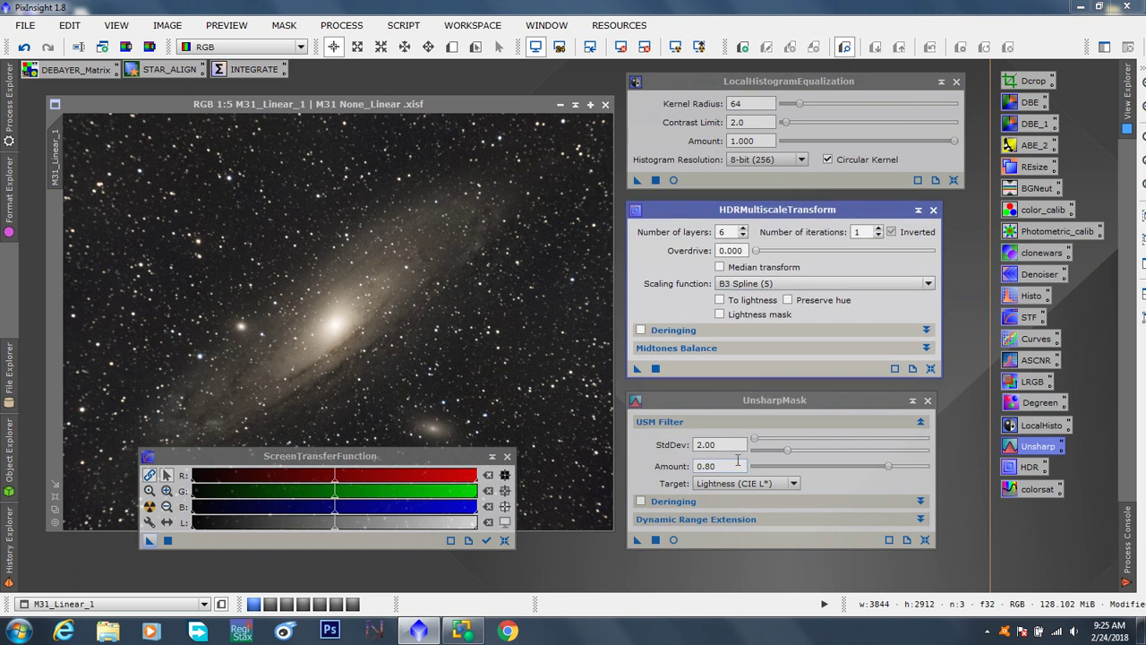
pyautogui.click(592, 557)
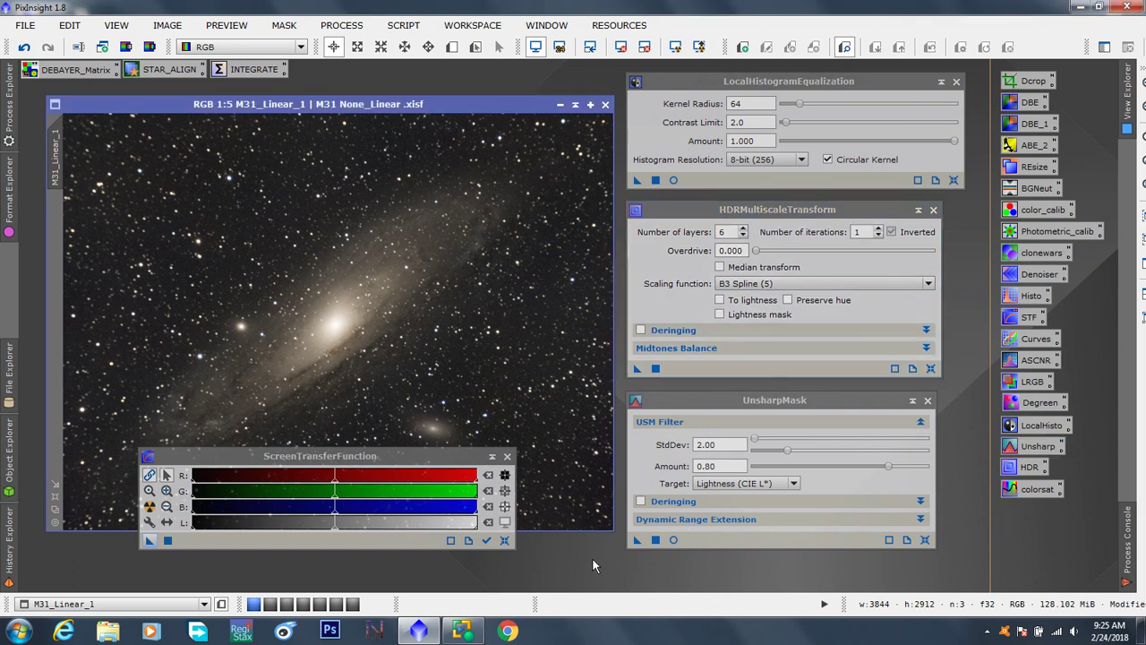